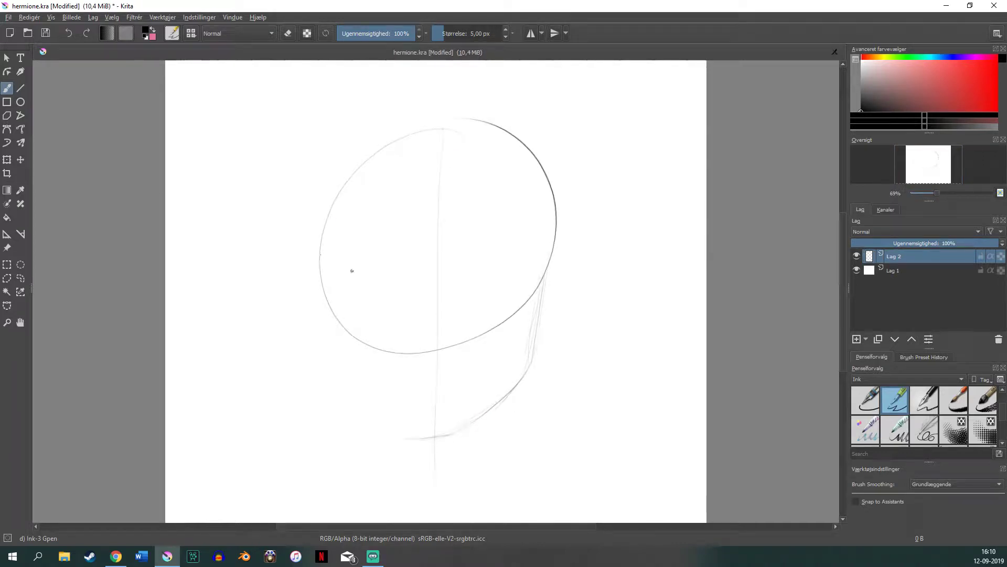
Sketch the jaw lines on the left, right and lower left of the face.
drag(327, 216, 471, 439)
drag(555, 226, 503, 397)
drag(413, 437, 336, 348)
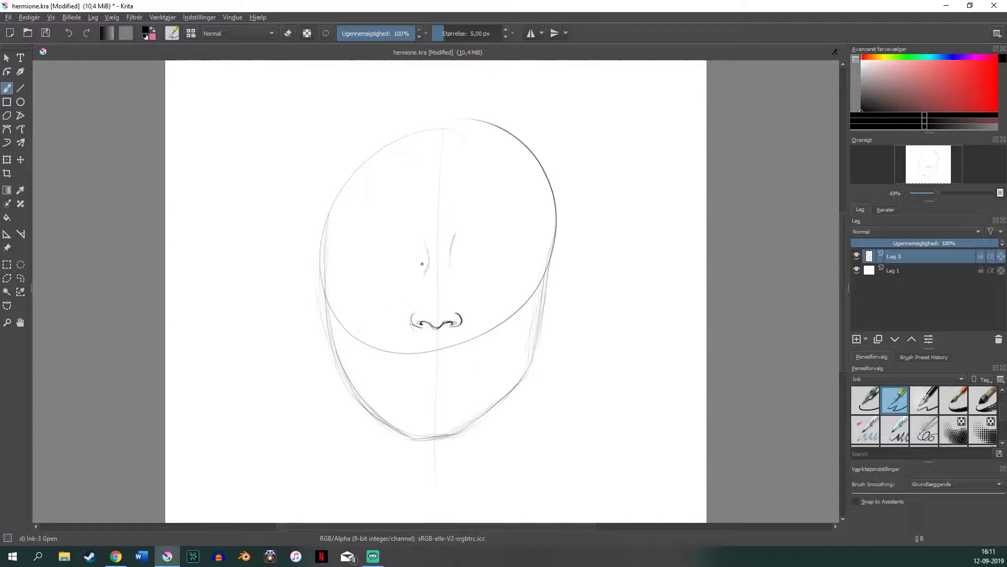
key(4)
key(4)
key(5)
Darken the lower right jaw line and the left eye's upper lid, discarding an eyebrow extension.
drag(486, 241, 526, 259)
key(ctrl+z)
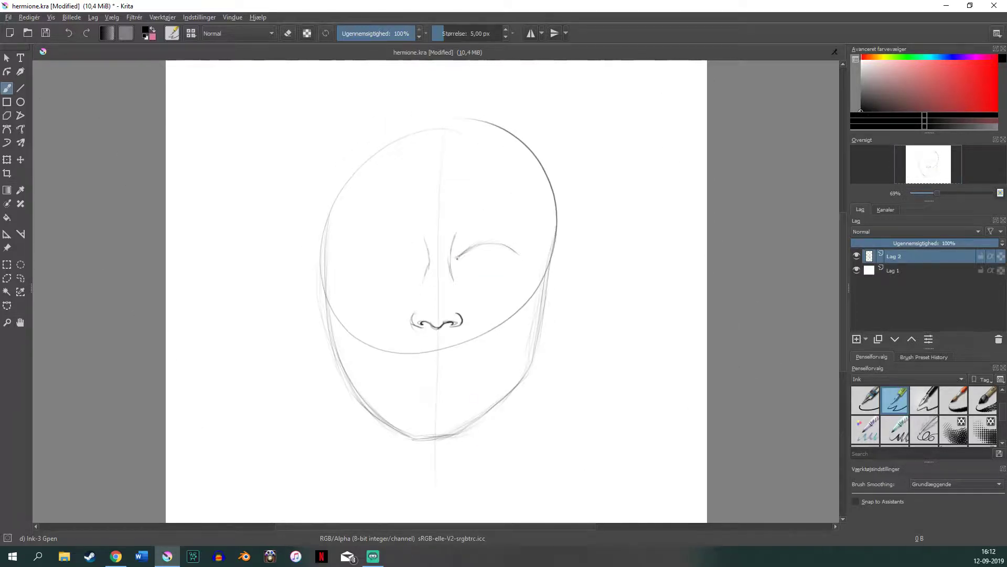
key(m)
drag(462, 437, 539, 340)
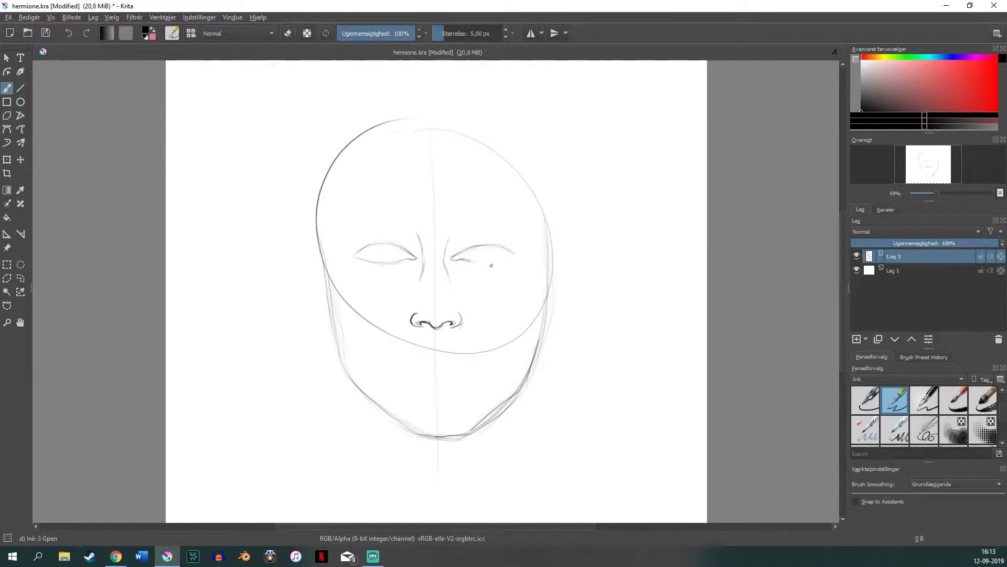
drag(359, 252, 392, 243)
scroll(471, 256, down, 3)
mouse_move(428, 277)
mouse_down()
mouse_move(444, 276)
mouse_move(383, 273)
mouse_move(490, 274)
mouse_up()
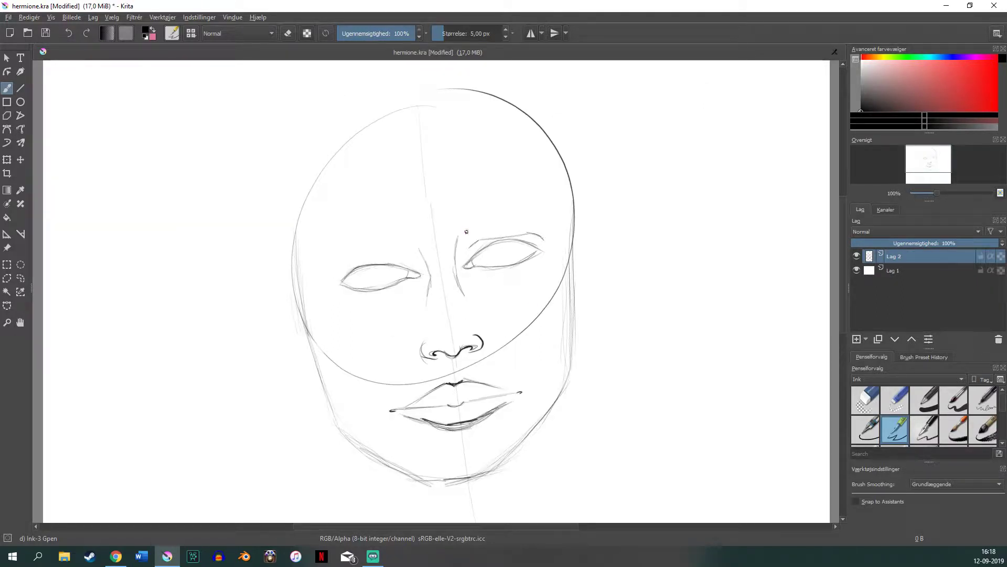
Undo the recent eyebrow and eyelid strokes, then redo them.
click(68, 33)
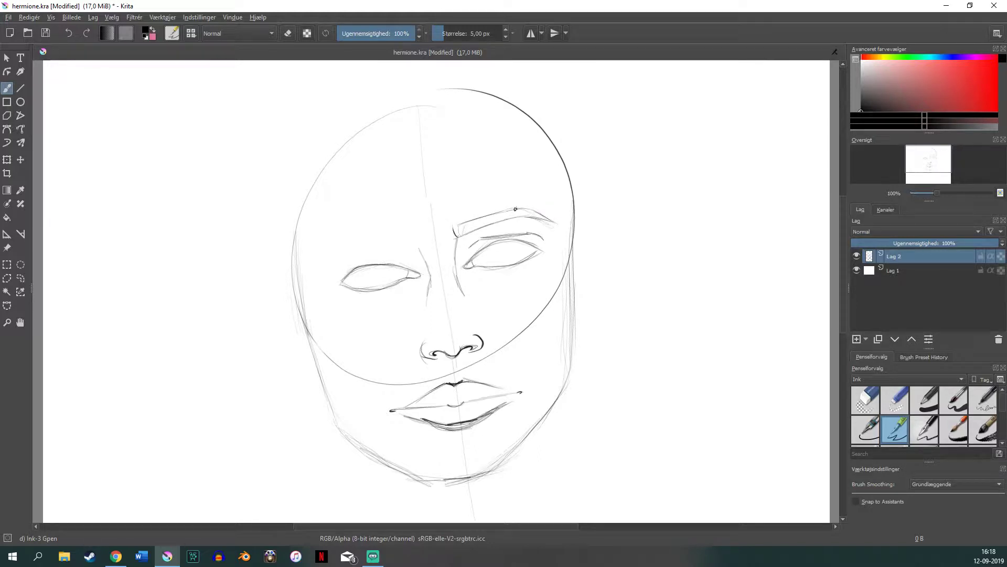
key(ctrl+z)
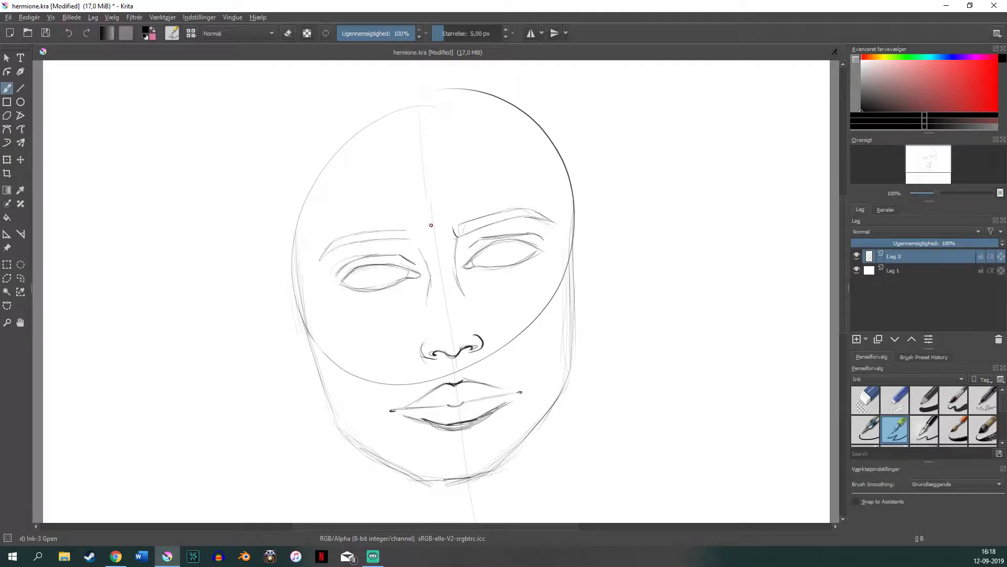
click(68, 33)
key(ctrl+shift+z)
key(ctrl+shift+z)
key(ctrl+shift+z)
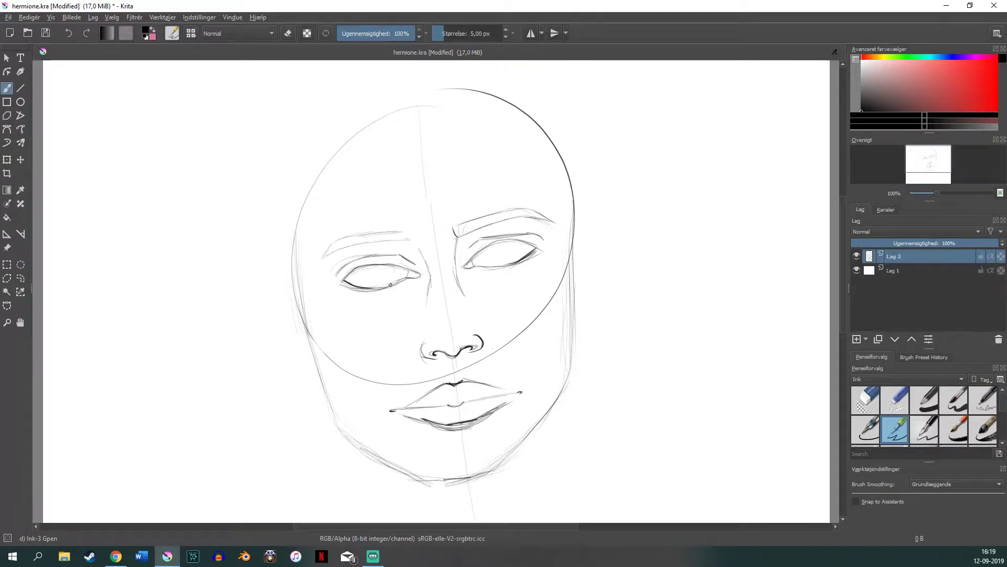
key(ctrl+shift+z)
key(ctrl+shift+z)
scroll(379, 283, down, 3)
key(ctrl+shift+z)
key(ctrl+shift+z)
key(ctrl+shift+z)
key(ctrl+shift+z)
key(ctrl+shift+z)
key(ctrl+shift+z)
key(ctrl+shift+z)
key(ctrl+shift+z)
key(ctrl+shift+z)
Sketch the left shoulder, right collar and a shoulder line from the neck.
mouse_move(357, 292)
mouse_down()
mouse_move(262, 321)
mouse_move(207, 420)
mouse_up()
drag(488, 377, 518, 459)
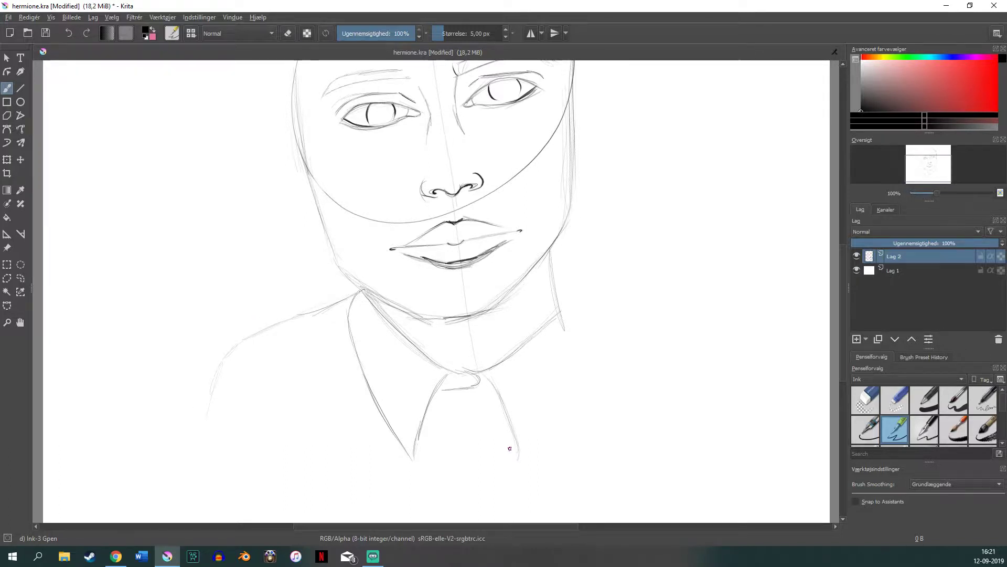
drag(568, 313, 543, 403)
scroll(509, 449, right, 2)
Draw the tie knot below the collar and both sides of the tie.
drag(335, 396, 391, 393)
drag(336, 400, 339, 443)
drag(391, 394, 388, 443)
mouse_move(339, 443)
mouse_down()
mouse_move(391, 443)
mouse_move(329, 496)
mouse_up()
drag(391, 445, 419, 519)
drag(333, 472, 323, 522)
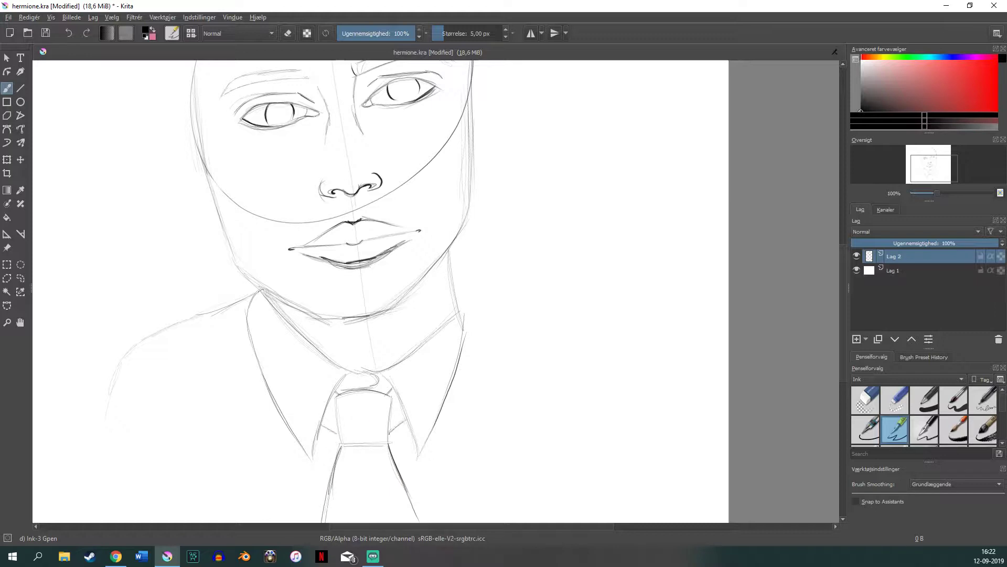
drag(263, 375, 351, 517)
scroll(378, 420, down, 3)
drag(418, 361, 346, 418)
Ink five diagonal stripes across the tie.
mouse_move(336, 307)
mouse_down()
mouse_move(389, 337)
mouse_move(387, 350)
mouse_up()
drag(338, 363, 362, 356)
drag(353, 394, 386, 358)
drag(362, 421, 393, 383)
drag(370, 410, 394, 379)
scroll(378, 289, up, 4)
Sketch the line running right from the neck and the right shoulder outline.
mouse_move(466, 345)
mouse_down()
mouse_move(529, 370)
mouse_move(522, 435)
mouse_up()
drag(538, 373, 585, 386)
mouse_move(586, 386)
mouse_down()
mouse_move(578, 435)
mouse_move(577, 421)
mouse_up()
mouse_move(532, 477)
mouse_down()
mouse_move(586, 404)
mouse_move(617, 436)
mouse_up()
scroll(560, 414, down, 5)
Sketch the jacket V-neck, the ear and the hair outline.
mouse_move(375, 437)
mouse_down()
mouse_move(526, 269)
mouse_move(488, 361)
mouse_up()
drag(546, 303, 386, 435)
drag(258, 169, 191, 200)
drag(313, 187, 190, 357)
scroll(315, 262, up, 10)
mouse_move(378, 99)
mouse_down()
mouse_move(367, 167)
mouse_move(337, 153)
mouse_move(169, 253)
mouse_move(190, 307)
mouse_move(179, 230)
mouse_up()
drag(501, 257, 475, 321)
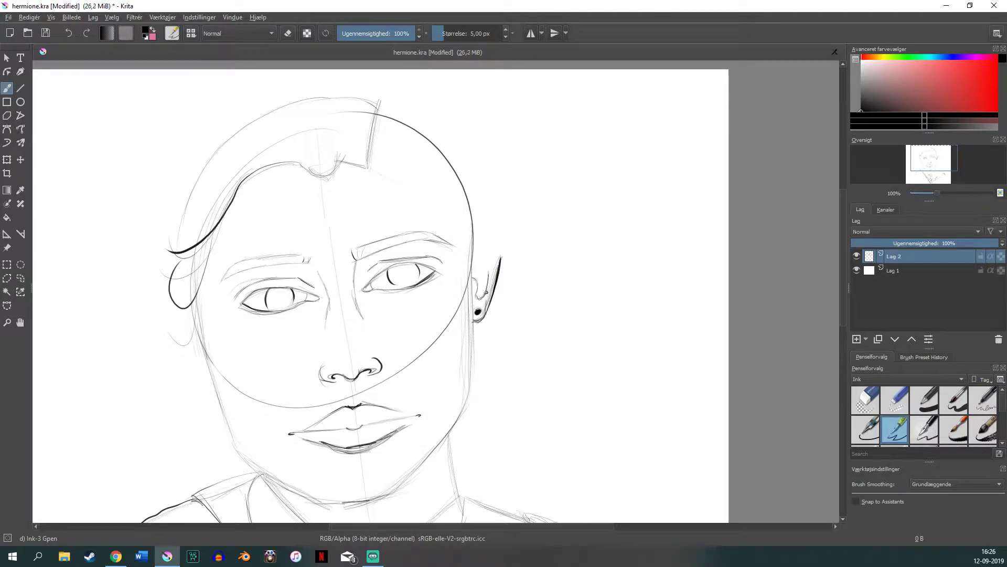
Sketch the right hairline and long hair strands down the left side.
mouse_move(378, 167)
mouse_down()
mouse_move(451, 236)
mouse_move(474, 288)
mouse_move(478, 164)
mouse_up()
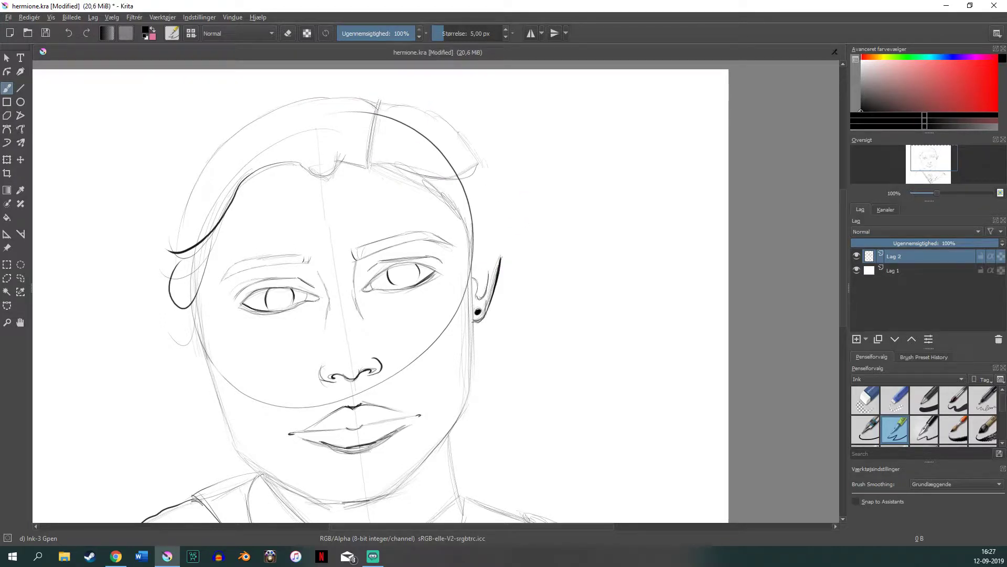
scroll(380, 291, down, 3)
drag(195, 252, 159, 420)
drag(131, 357, 157, 441)
drag(179, 252, 126, 362)
mouse_move(208, 247)
mouse_down()
mouse_move(157, 383)
mouse_move(238, 451)
mouse_up()
drag(231, 260, 239, 430)
scroll(381, 291, up, 4)
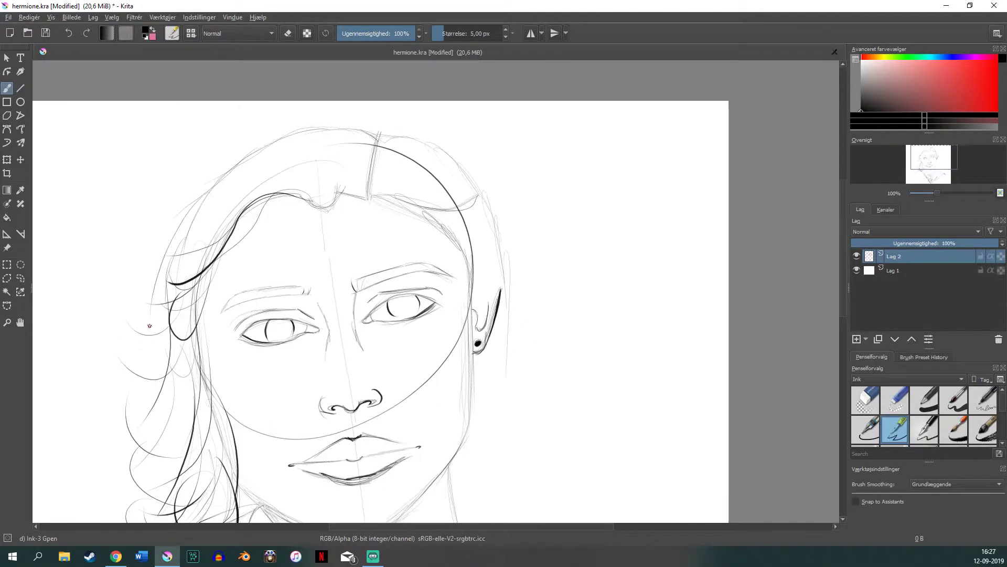
Sketch wavy hair strands falling down the right side of the face.
drag(388, 138, 504, 326)
scroll(465, 347, down, 6)
scroll(465, 346, up, 3)
drag(482, 265, 548, 344)
drag(490, 293, 562, 378)
drag(464, 346, 524, 472)
drag(472, 320, 556, 425)
scroll(472, 368, down, 9)
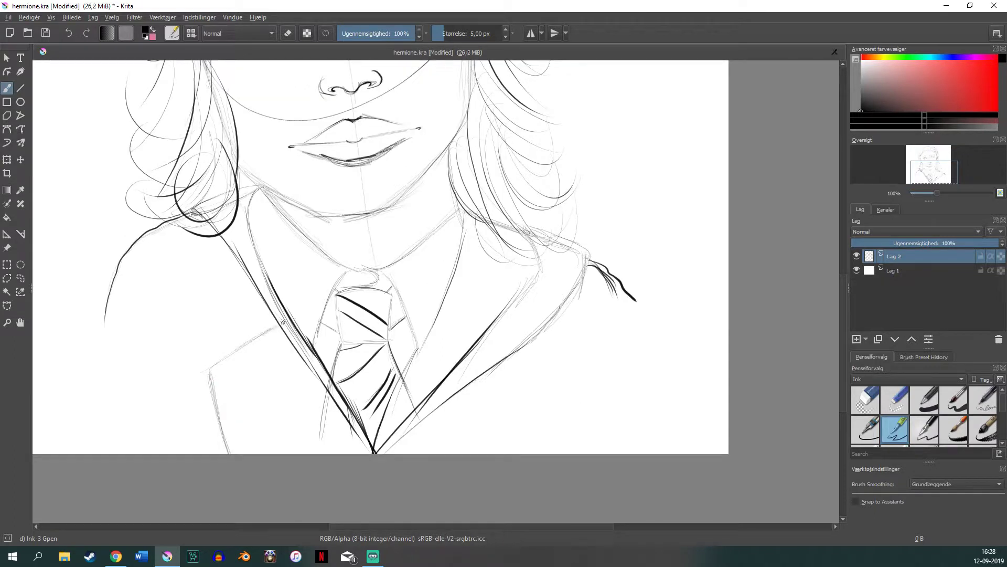
Ink the left collar and shoulder lines beside the tie, saving the drawing.
mouse_move(293, 326)
mouse_down()
mouse_move(338, 389)
mouse_move(336, 454)
mouse_up()
drag(295, 323, 335, 388)
key(ctrl+s)
drag(214, 367, 258, 335)
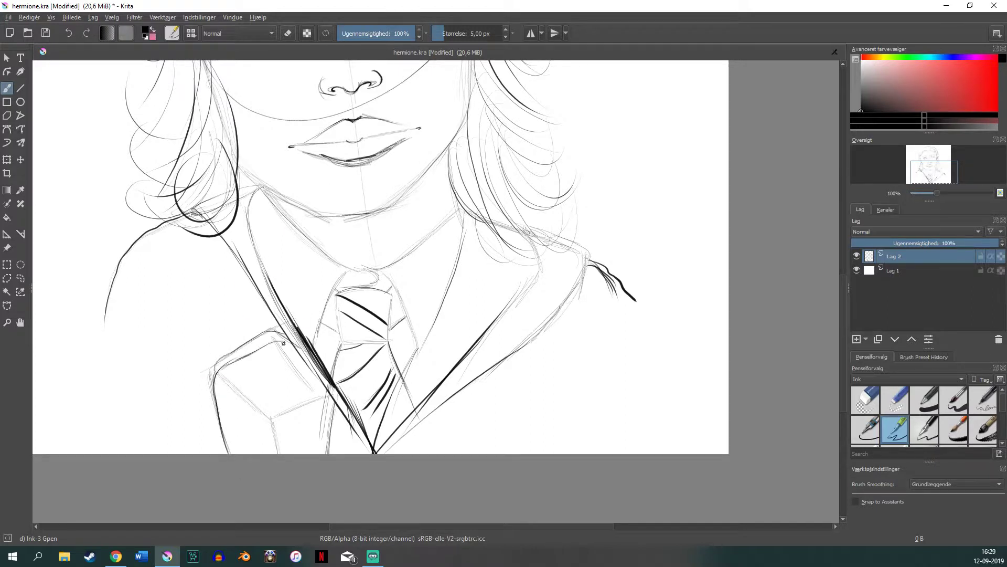
drag(280, 343, 288, 351)
Draw the hand's knuckle lines and shift the hand sketch slightly right.
mouse_move(229, 389)
mouse_down()
mouse_move(286, 362)
mouse_move(308, 379)
mouse_up()
drag(251, 417, 295, 360)
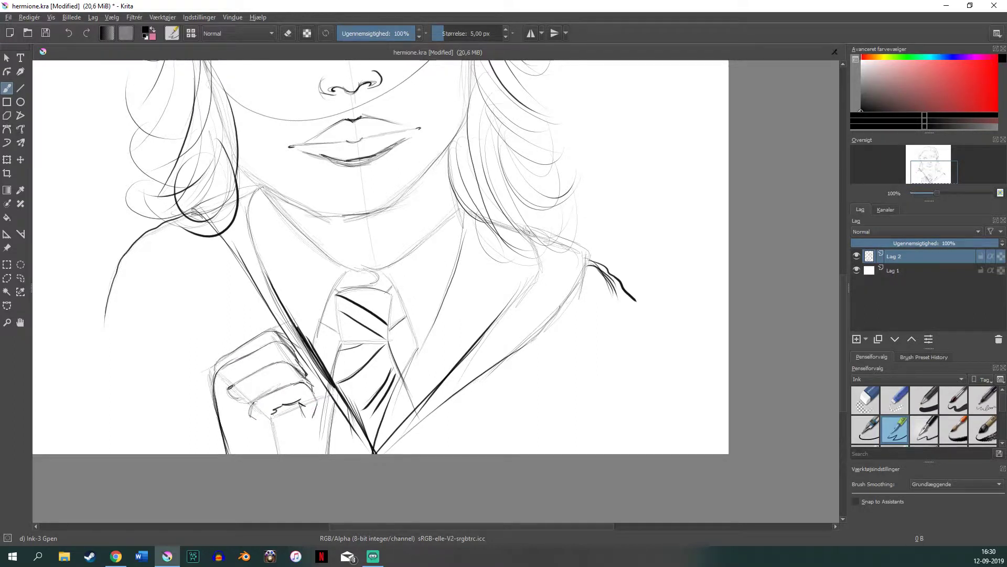
key(ctrl+t)
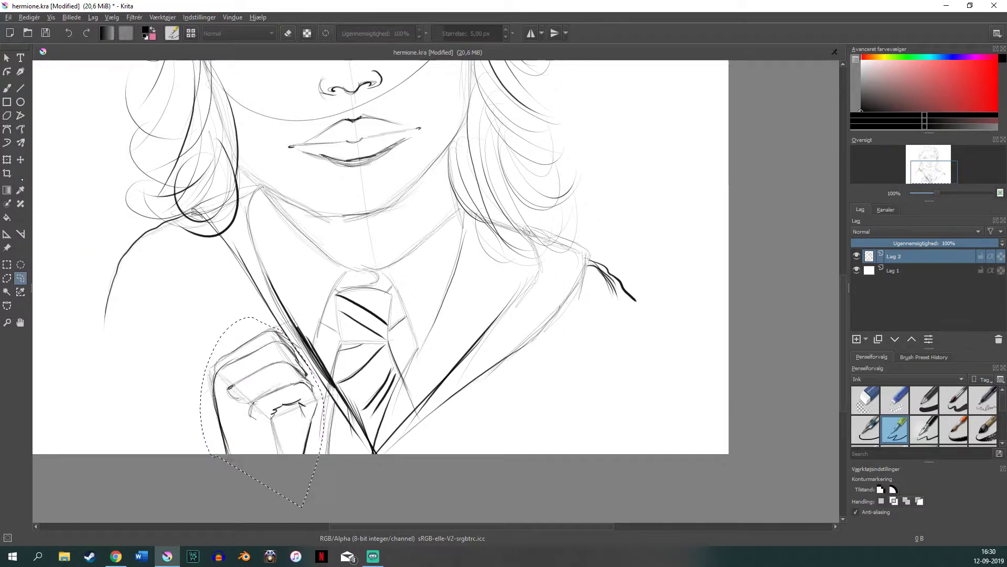
drag(305, 393, 313, 395)
click(7, 87)
Draw the long wand line running down into the hand.
drag(236, 151, 255, 424)
key(ctrl+z)
drag(246, 165, 267, 446)
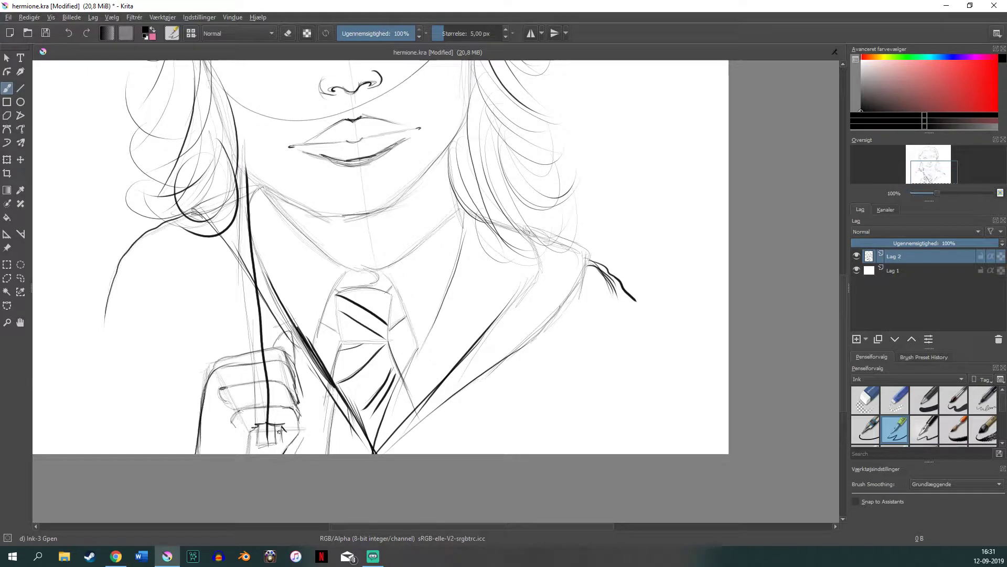
mouse_move(246, 149)
mouse_down()
mouse_move(273, 362)
mouse_move(265, 446)
mouse_up()
scroll(368, 289, up, 5)
scroll(367, 288, up, 3)
Move the lips slightly right and down, then ink the nose groove and left cheek.
key(ctrl+t)
drag(388, 363, 398, 367)
key(b)
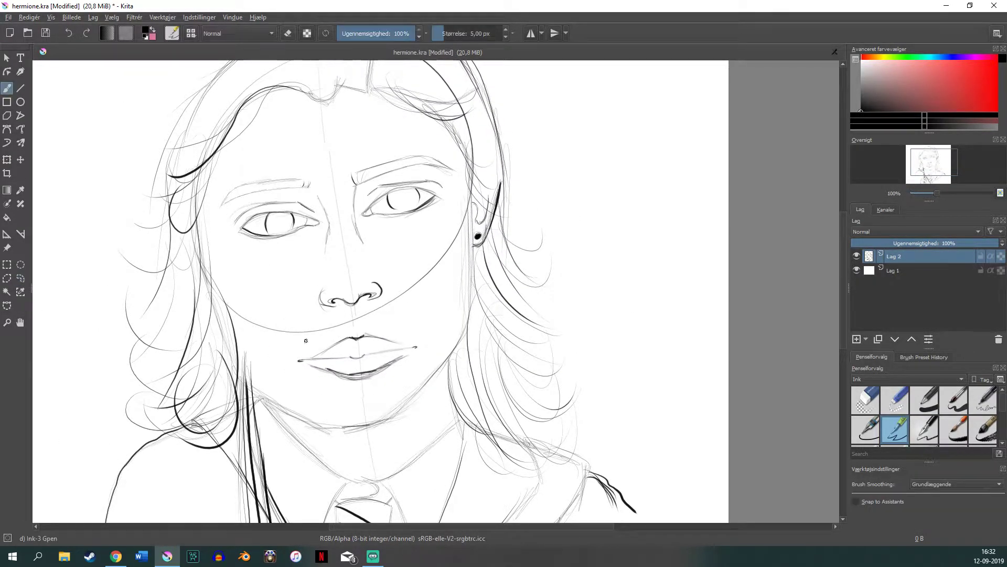
drag(352, 315, 355, 335)
drag(211, 174, 218, 237)
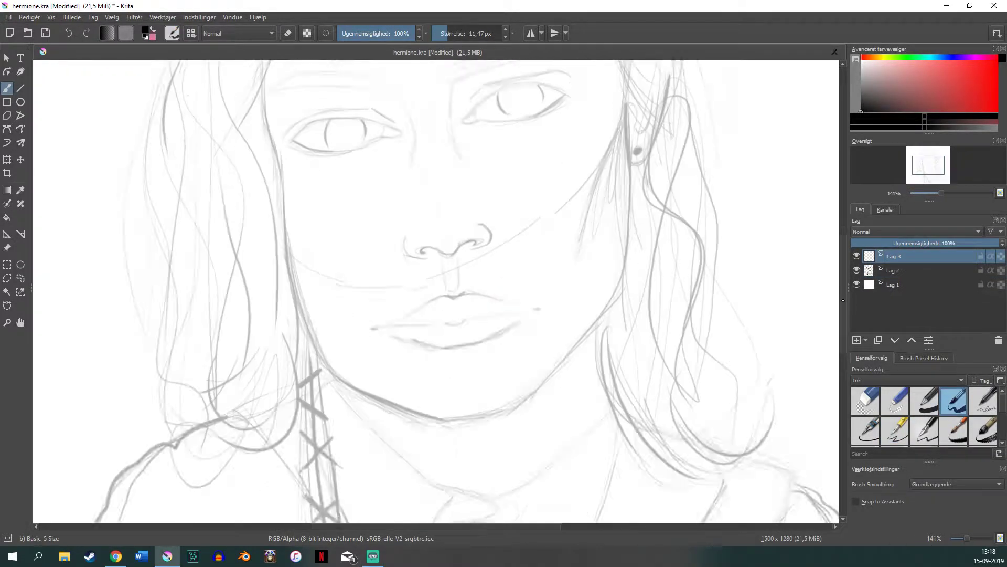
On a new layer with a smaller brush, ink both eye outlines.
click(530, 34)
key(ctrl+bracketleft)
key(bracketleft)
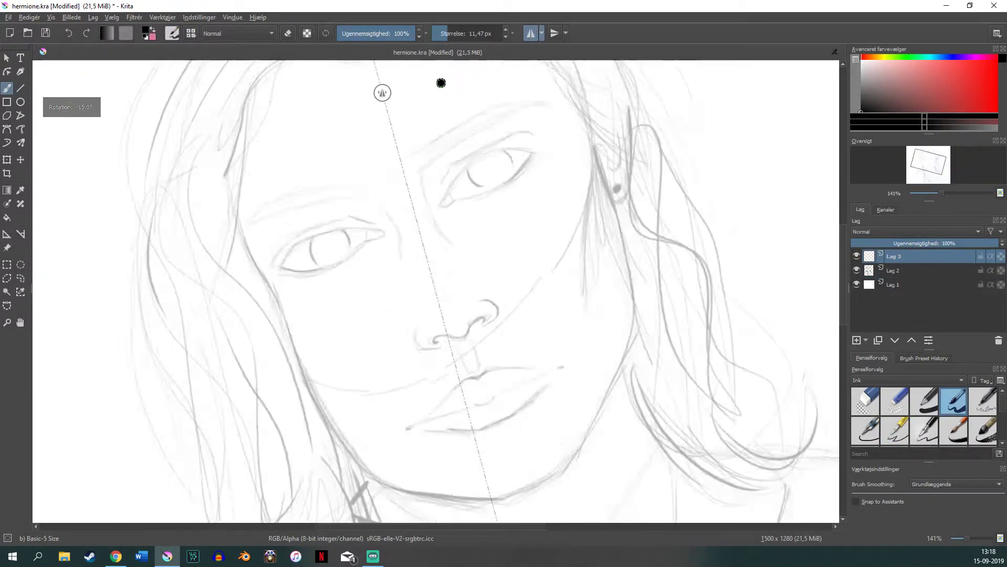
drag(441, 206, 533, 151)
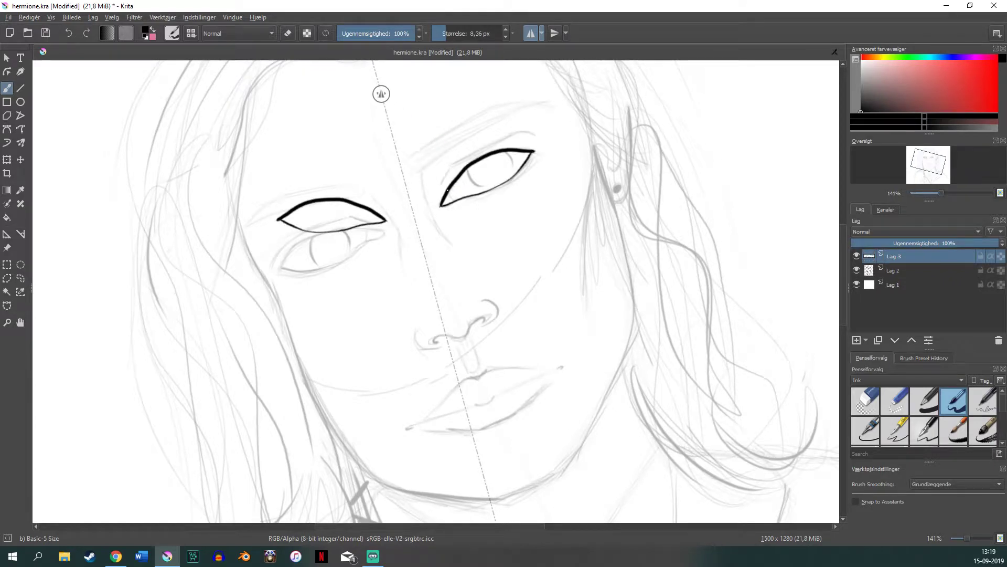
Move the inked left eye slightly down and save the drawing.
key(ctrl+t)
drag(359, 277, 358, 294)
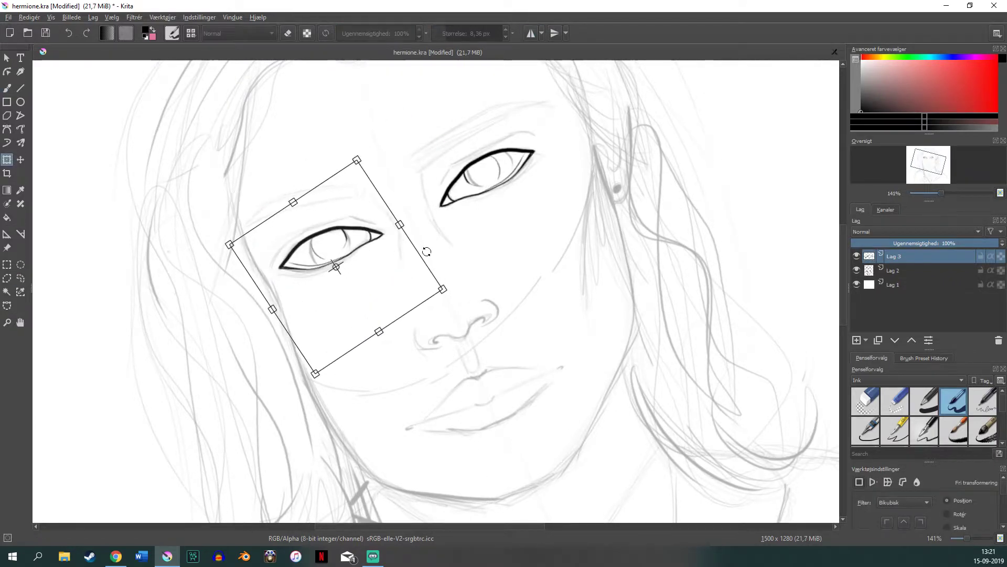
key(Return)
key(b)
key(ctrl+s)
key(5)
Ink clean eyebrows above both eyes.
drag(426, 217, 551, 154)
drag(423, 197, 541, 153)
drag(360, 247, 251, 270)
key(5)
Ink the nose with mirroring, then shrink and rotate it.
key(m)
mouse_move(426, 309)
mouse_down()
mouse_move(452, 314)
mouse_move(429, 312)
mouse_up()
key(m)
click(21, 278)
drag(437, 257, 472, 251)
key(ctrl+t)
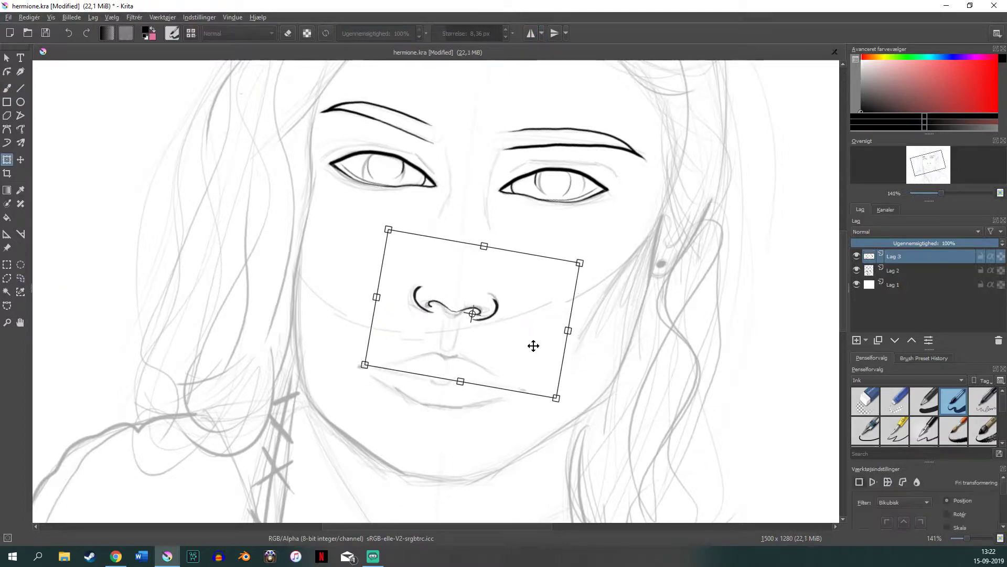
key(Return)
key(ctrl+shift+a)
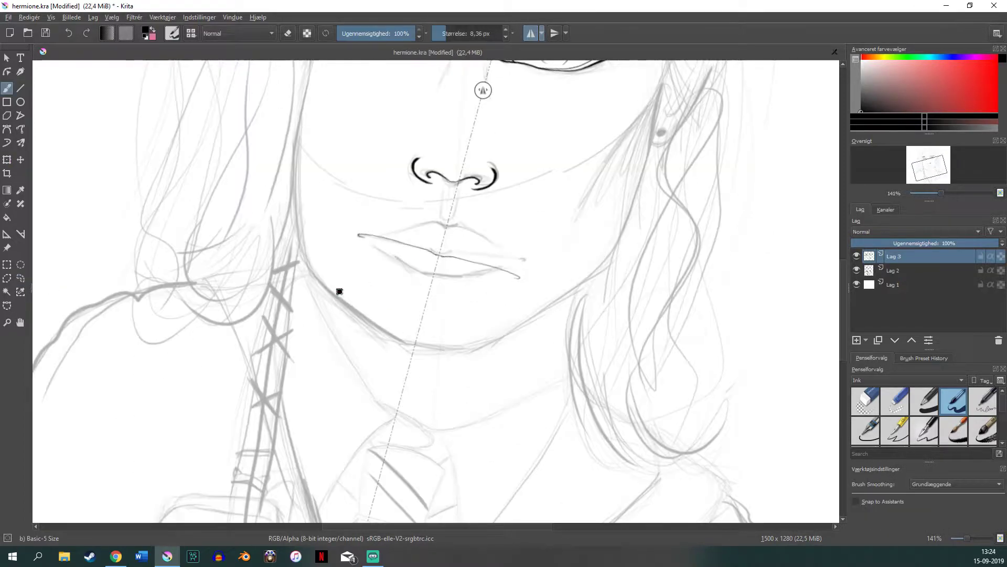
Rotate the lips to match the face tilt and ink the crease above the left eye.
key(m)
key(ctrl+t)
drag(524, 286, 561, 305)
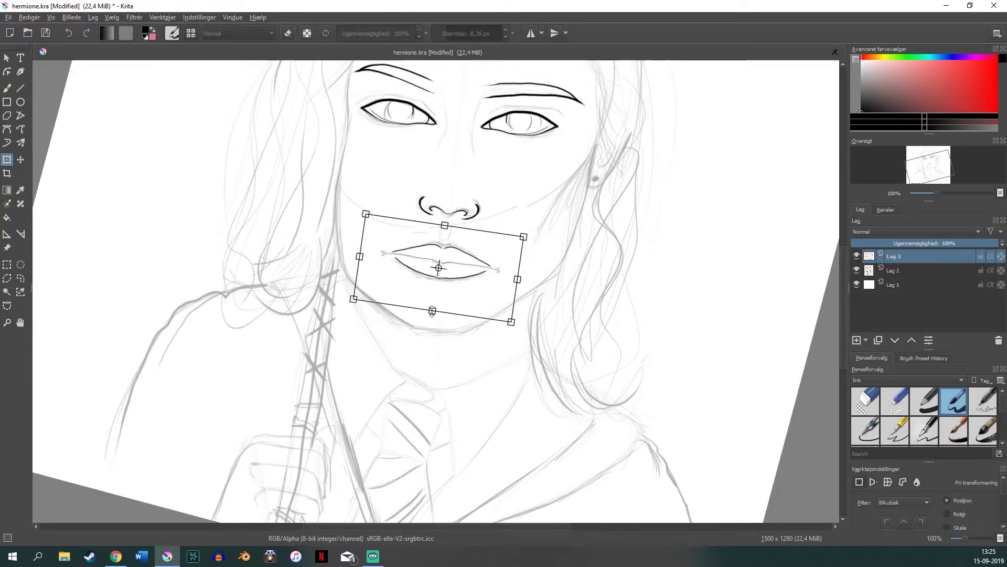
drag(436, 276, 350, 235)
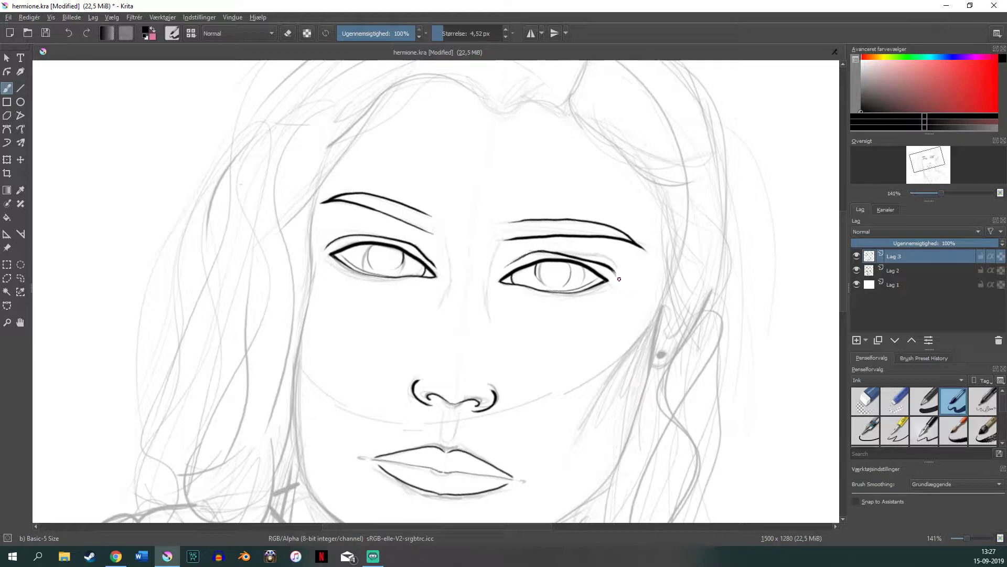
Ink the wand's bottom ring, grip bands, bow ends and loop, and the hand's top outline.
drag(233, 404, 261, 414)
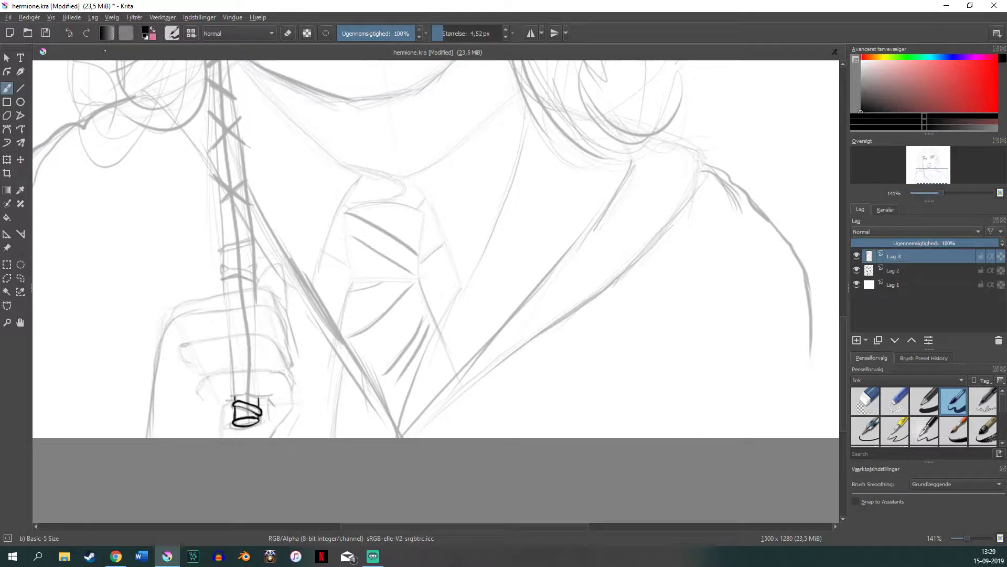
drag(221, 277, 256, 285)
drag(224, 277, 225, 293)
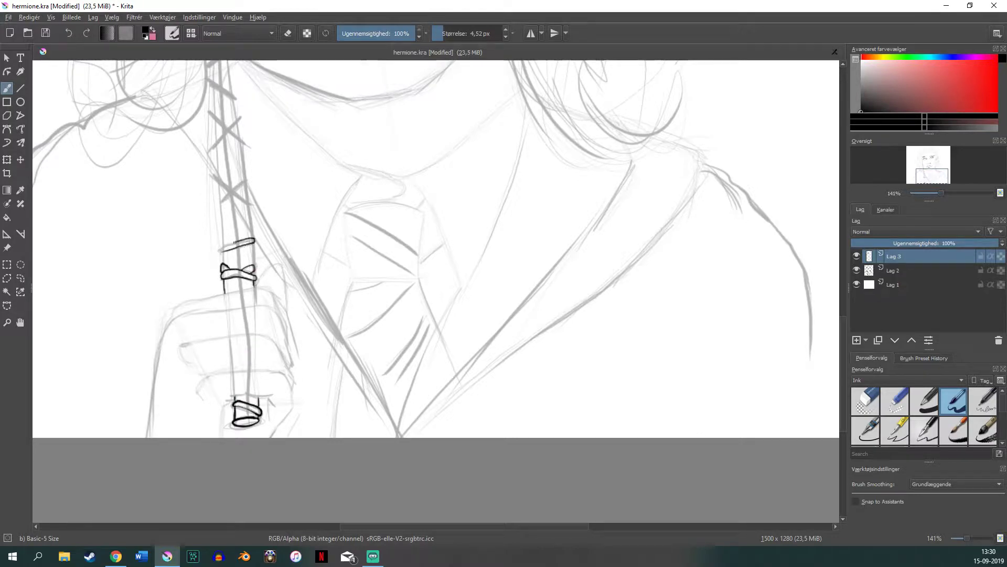
drag(255, 248, 221, 246)
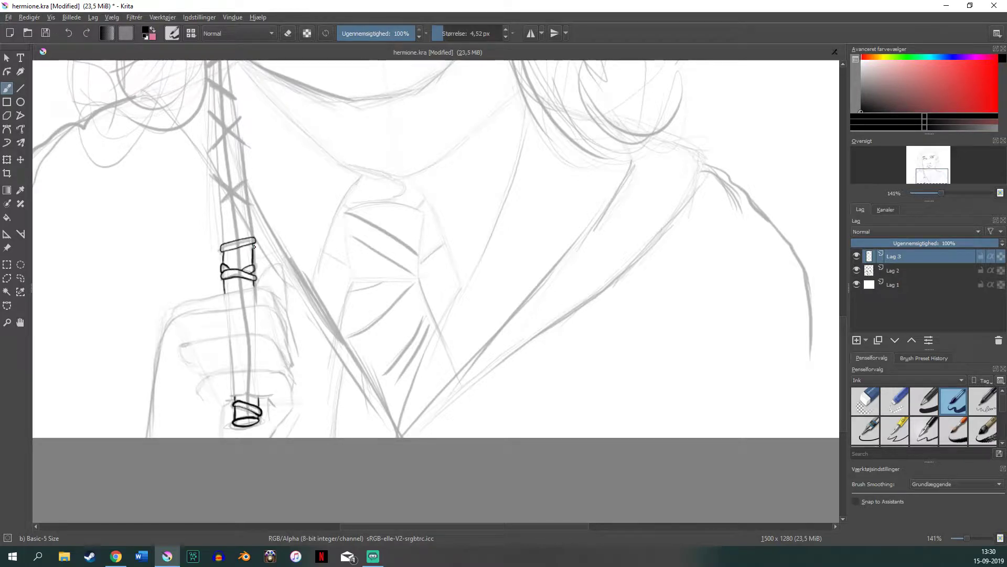
scroll(825, 324, up, 5)
drag(245, 309, 248, 311)
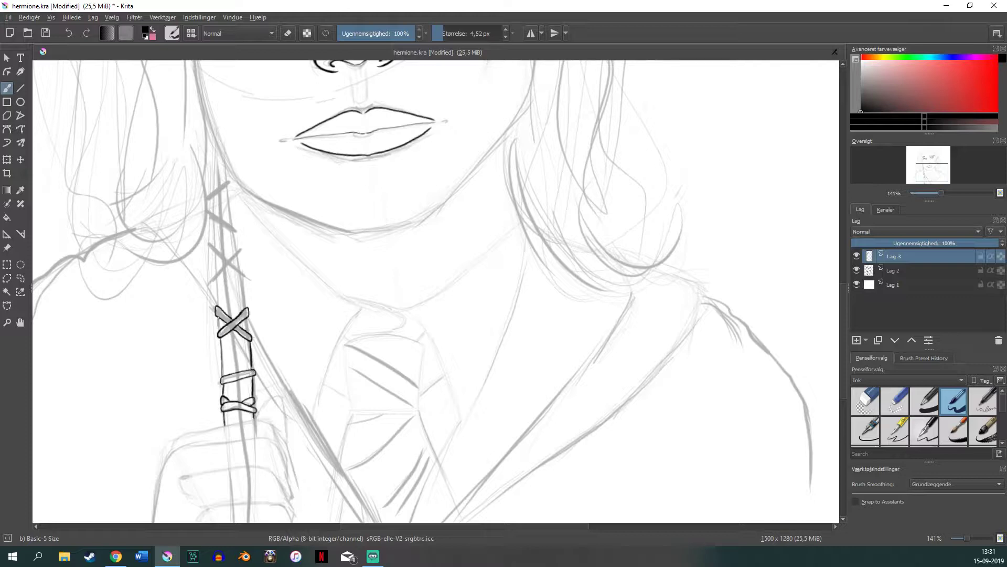
drag(231, 255, 227, 257)
drag(212, 184, 234, 226)
scroll(214, 157, down, 5)
drag(255, 263, 151, 394)
drag(178, 312, 268, 297)
mouse_move(262, 261)
mouse_down()
mouse_move(293, 326)
mouse_move(190, 354)
mouse_move(269, 345)
mouse_move(254, 394)
mouse_move(290, 326)
mouse_up()
With a slightly larger brush, ink the left jaw and neck line down to the wand.
key(bracketright)
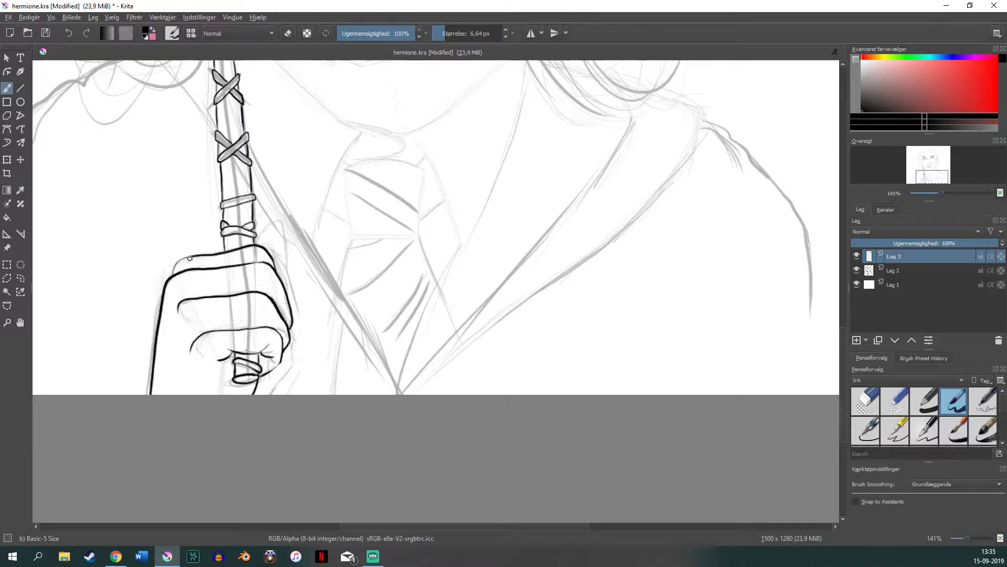
scroll(286, 170, up, 5)
drag(240, 156, 312, 395)
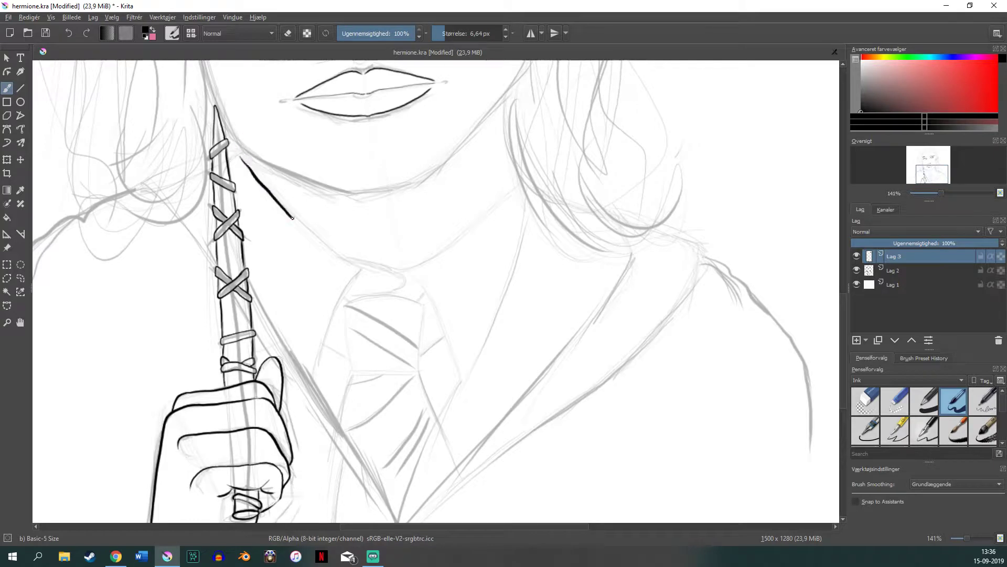
drag(181, 220, 219, 267)
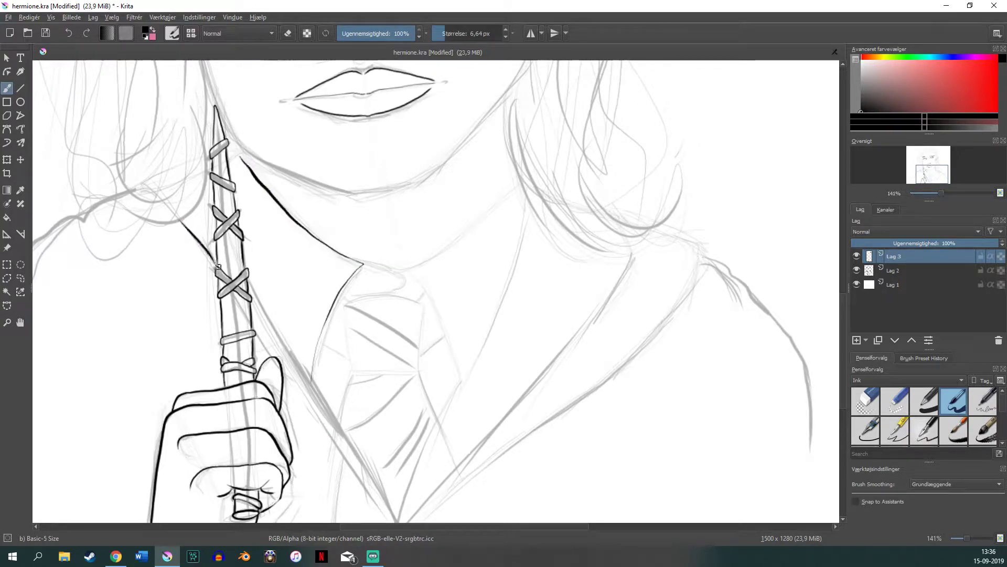
scroll(842, 265, down, 5)
drag(253, 181, 399, 399)
drag(361, 136, 314, 230)
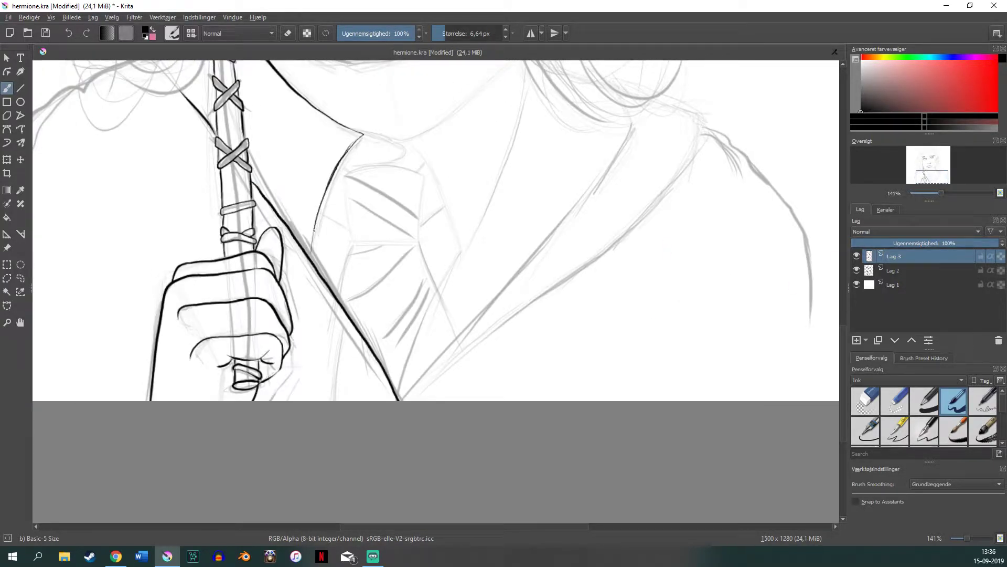
scroll(373, 127, up, 7)
scroll(368, 157, down, 3)
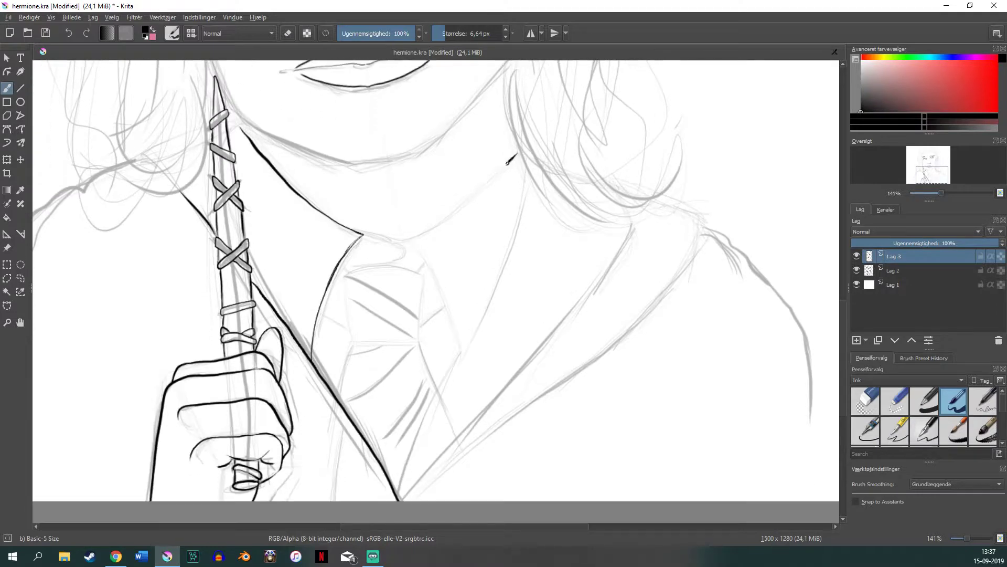
Ink the right jaw line, shirt collar edges, neck line and the long lapel lines.
drag(518, 153, 408, 237)
drag(342, 224, 347, 265)
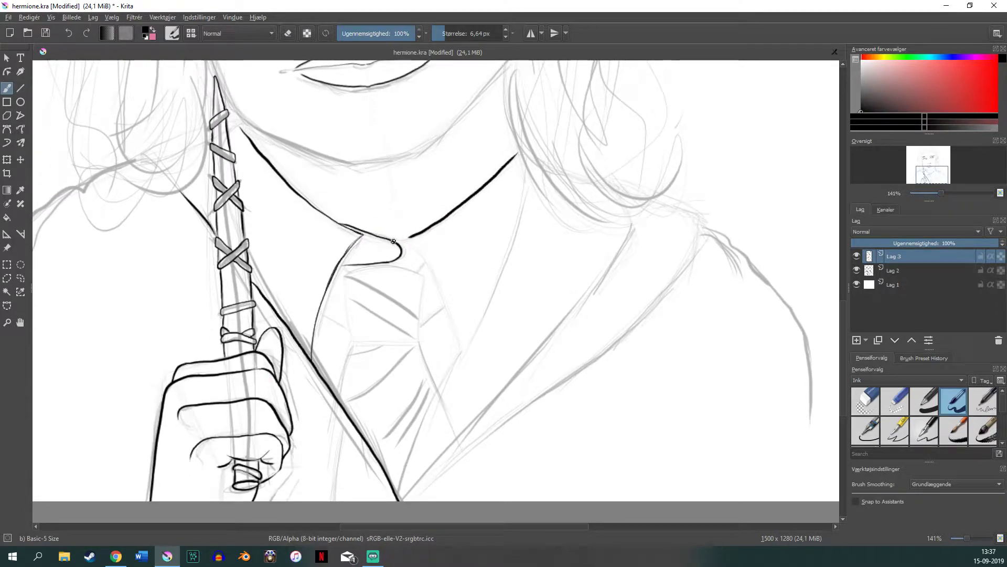
drag(410, 239, 460, 352)
key(ctrl+z)
drag(527, 176, 401, 501)
key(ctrl+z)
drag(633, 223, 403, 501)
drag(312, 362, 362, 236)
drag(292, 190, 356, 232)
drag(336, 265, 403, 256)
drag(679, 208, 408, 501)
scroll(766, 325, down, 2)
Ink the tie knot outline, its two sides down to the lower edge, and a diagonal stripe.
drag(346, 229, 352, 296)
drag(423, 231, 417, 295)
drag(352, 297, 416, 294)
drag(345, 230, 423, 231)
drag(351, 298, 337, 346)
drag(417, 297, 439, 346)
key(ctrl+z)
key(ctrl+z)
drag(351, 298, 336, 348)
drag(417, 297, 440, 358)
drag(447, 258, 422, 278)
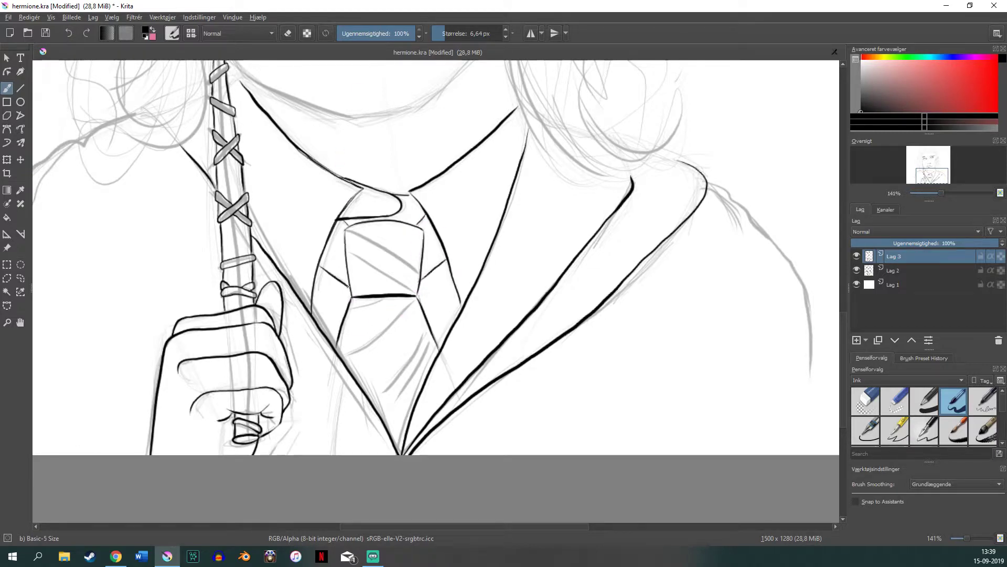
Add two more long ink strokes on the robe, undoing the last one.
scroll(363, 295, down, 1)
drag(121, 167, 219, 256)
drag(281, 320, 392, 439)
key(ctrl+z)
scroll(832, 267, up, 5)
scroll(833, 267, up, 3)
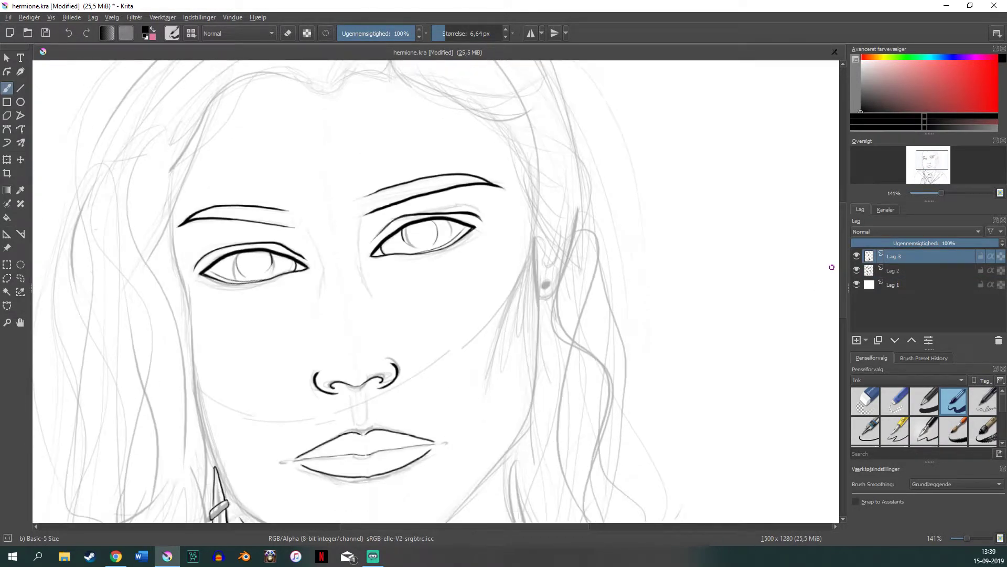
Freehand-select and adjust the sketched ear on Lag 2, then return to the brush.
click(20, 278)
drag(535, 252, 578, 299)
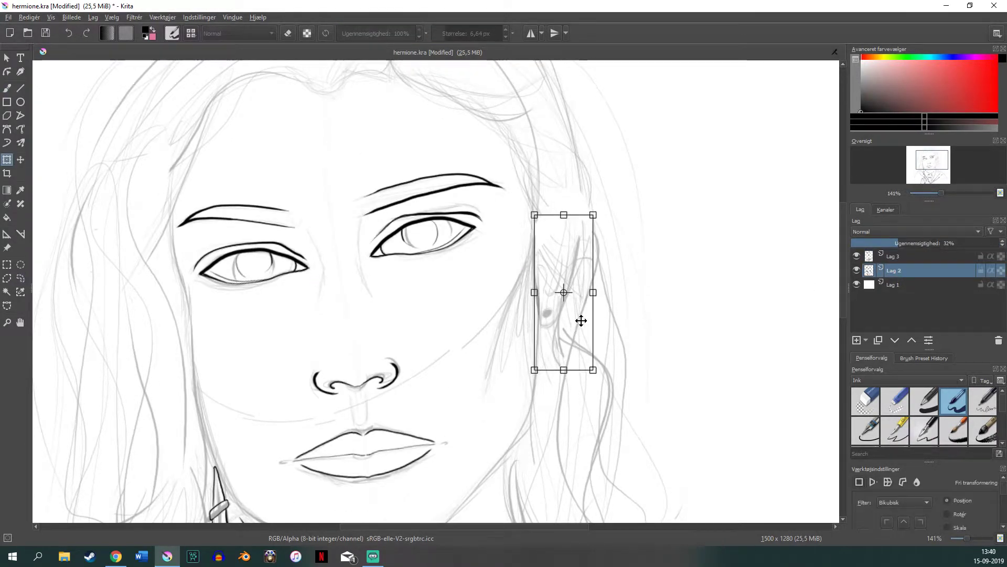
key(ctrl+shift+a)
key(b)
Ink the ear contour with its earring and the jaw line below it.
drag(577, 239, 558, 296)
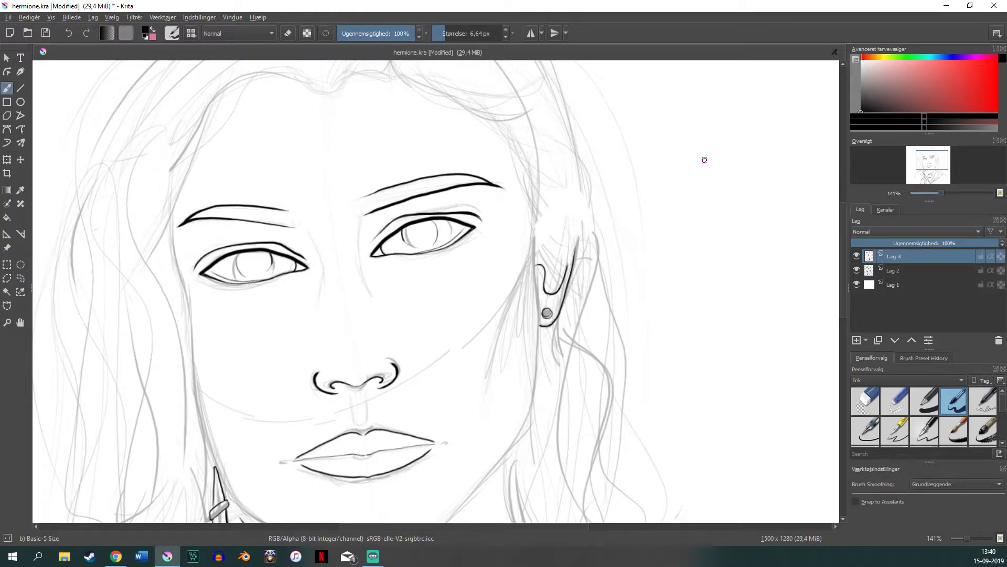
scroll(704, 160, down, 3)
drag(538, 219, 501, 341)
scroll(501, 341, down, 3)
drag(527, 139, 293, 276)
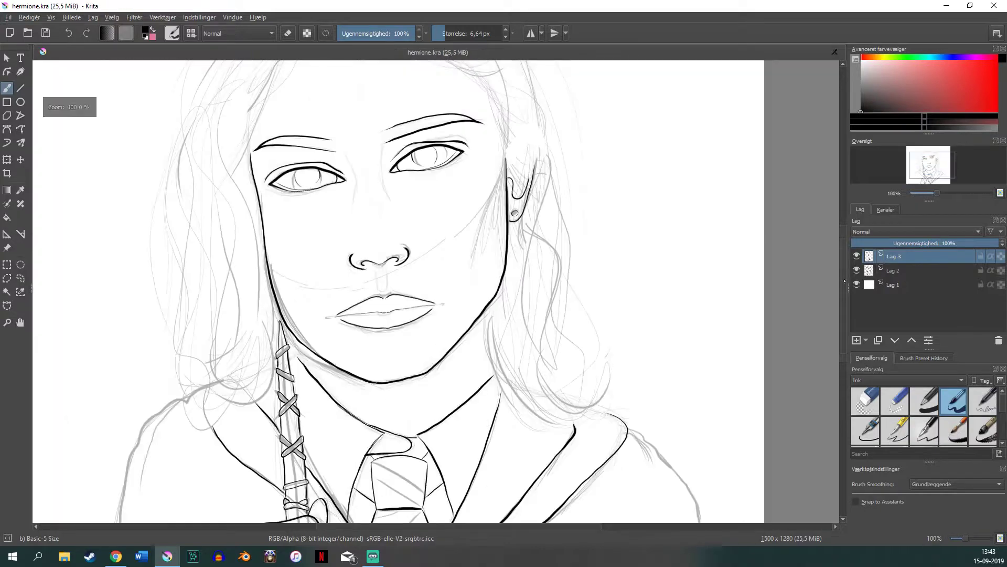
scroll(399, 289, up, 3)
Ink hair strokes across the top and top-left of the head.
mouse_move(368, 141)
mouse_down()
mouse_move(294, 134)
mouse_move(223, 313)
mouse_up()
scroll(689, 189, up, 1)
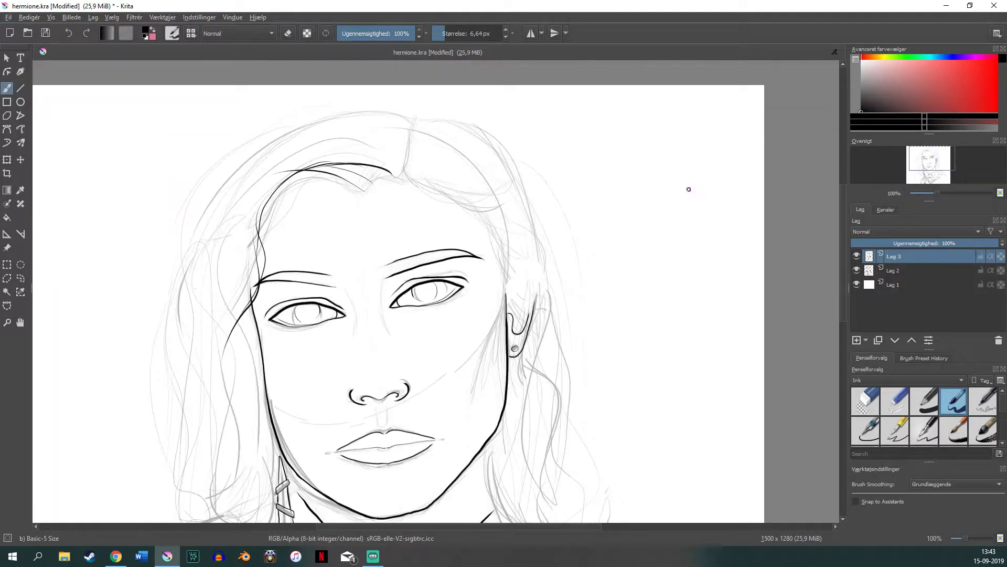
drag(395, 173, 314, 157)
mouse_move(409, 126)
mouse_down()
mouse_move(257, 139)
mouse_move(184, 354)
mouse_up()
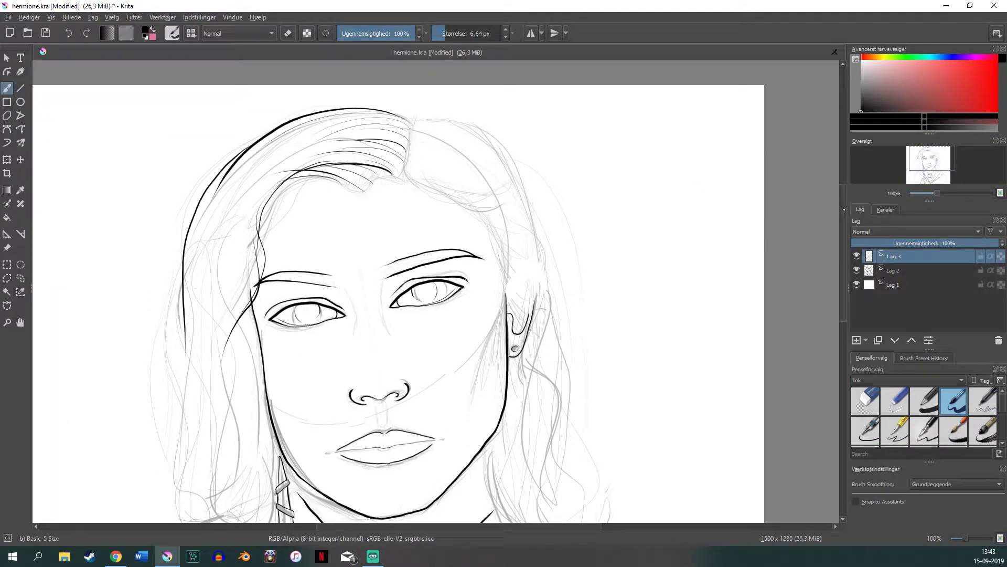
scroll(184, 354, down, 3)
drag(192, 123, 171, 368)
drag(259, 160, 208, 401)
Ink the long left hair strands and a hair line from the ear to the parting.
drag(246, 289, 216, 425)
drag(183, 239, 181, 394)
scroll(181, 393, up, 3)
scroll(181, 393, down, 3)
drag(187, 164, 163, 395)
scroll(430, 134, up, 3)
drag(545, 314, 407, 150)
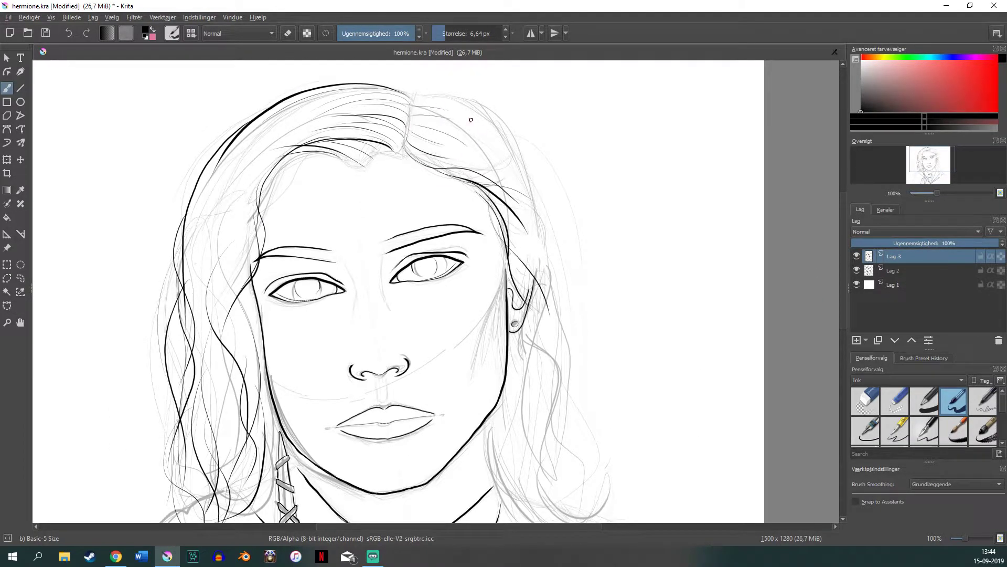
scroll(512, 87, down, 3)
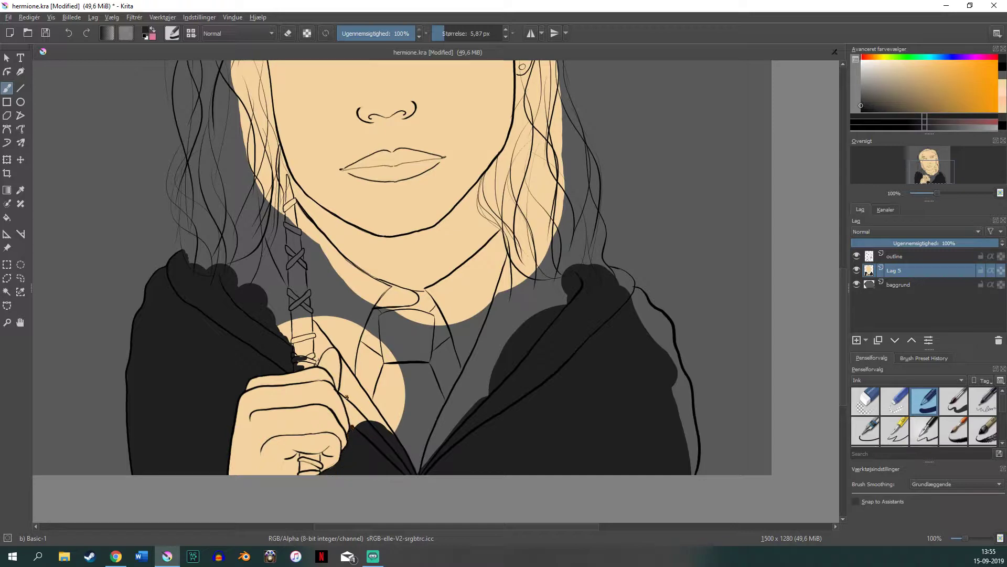
Paint the robe's right edge dark and fill the grey gap along the shoulder.
scroll(616, 272, right, 5)
drag(451, 451, 436, 379)
key(ctrl+z)
mouse_move(458, 425)
mouse_down()
mouse_move(452, 454)
mouse_move(443, 407)
mouse_up()
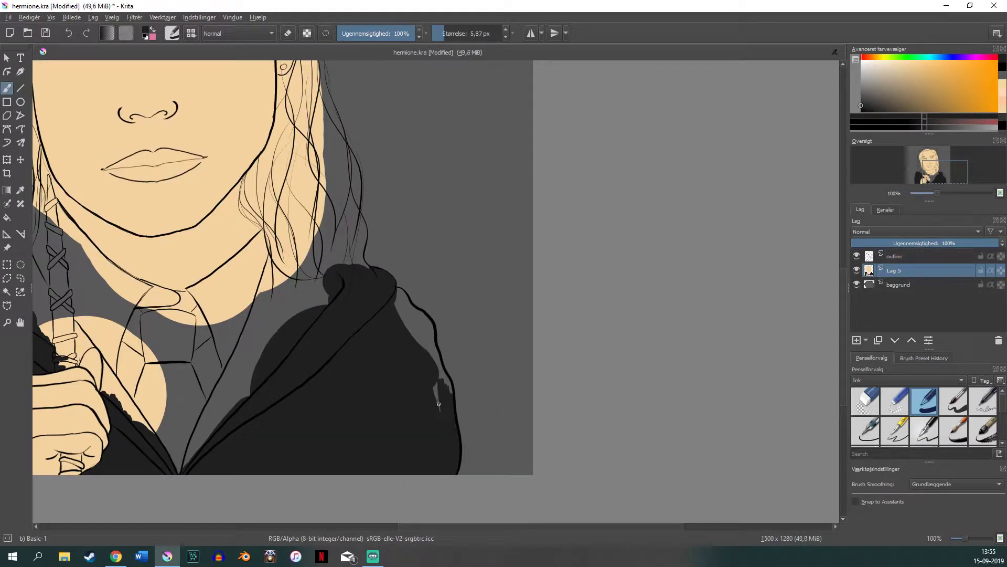
drag(405, 296, 420, 313)
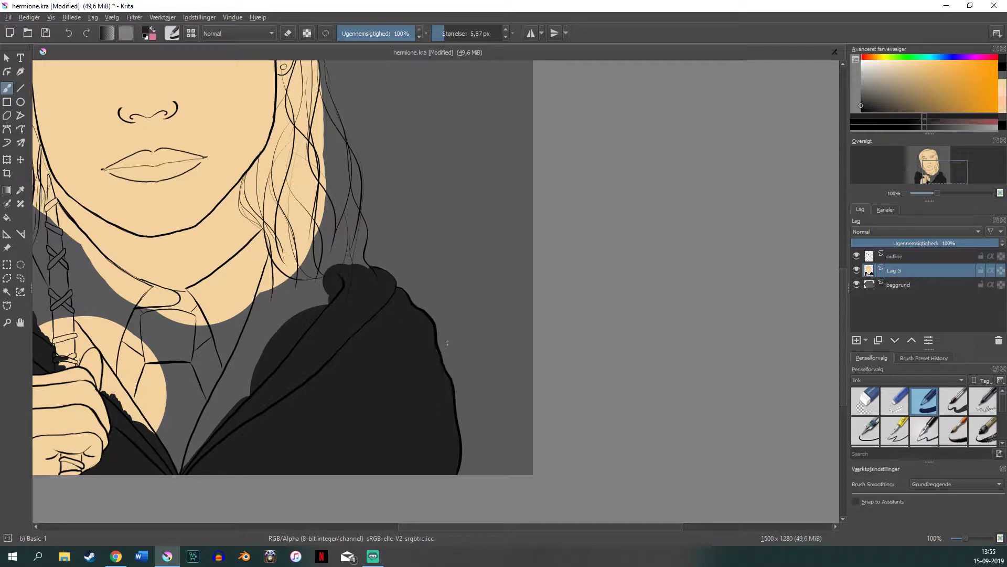
Pick a dark red and start painting down the tie.
drag(546, 525, 481, 524)
click(986, 121)
mouse_move(357, 379)
mouse_down()
mouse_move(362, 415)
mouse_move(375, 421)
mouse_move(367, 378)
mouse_move(335, 435)
mouse_up()
mouse_move(346, 399)
mouse_down()
mouse_move(362, 470)
mouse_move(326, 368)
mouse_move(328, 307)
mouse_move(339, 419)
mouse_up()
With a larger brush, paint the tie, knot and both lapel stripes dark red.
key(bracketright)
key(bracketright)
mouse_move(378, 362)
mouse_down()
mouse_move(388, 409)
mouse_move(351, 300)
mouse_move(391, 346)
mouse_up()
drag(459, 255, 440, 309)
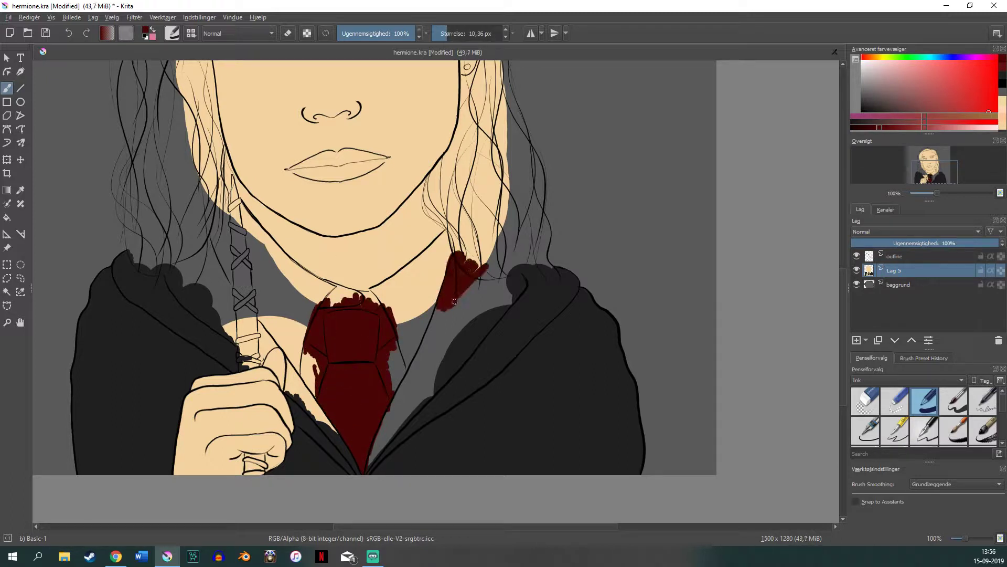
drag(503, 272, 420, 378)
drag(436, 315, 411, 393)
drag(336, 430, 299, 381)
mouse_move(170, 263)
mouse_down()
mouse_move(200, 239)
mouse_move(215, 315)
mouse_up()
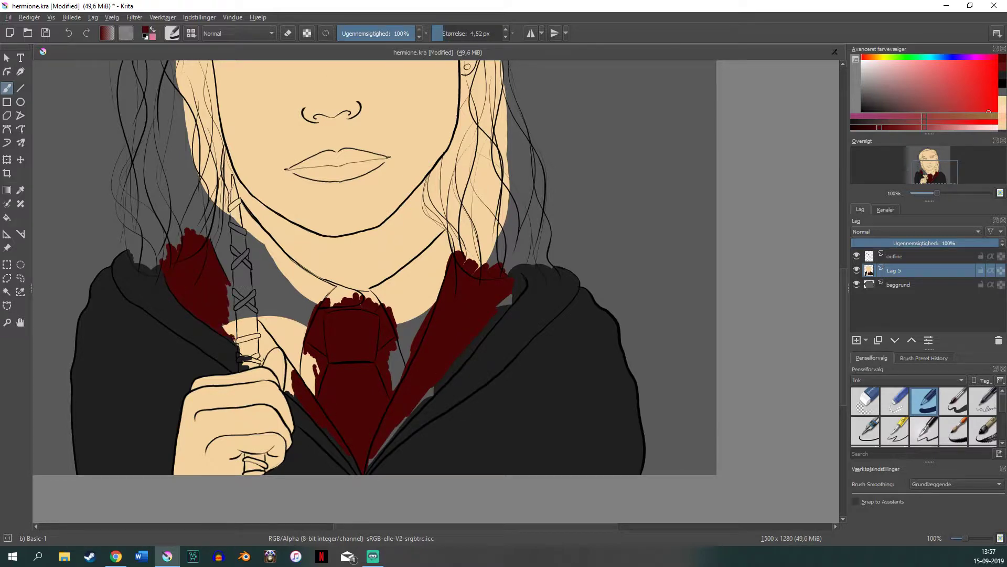
Zoom in and paint red along the lapel beside the wand and hand.
key(plus)
drag(137, 322, 191, 394)
drag(179, 330, 187, 394)
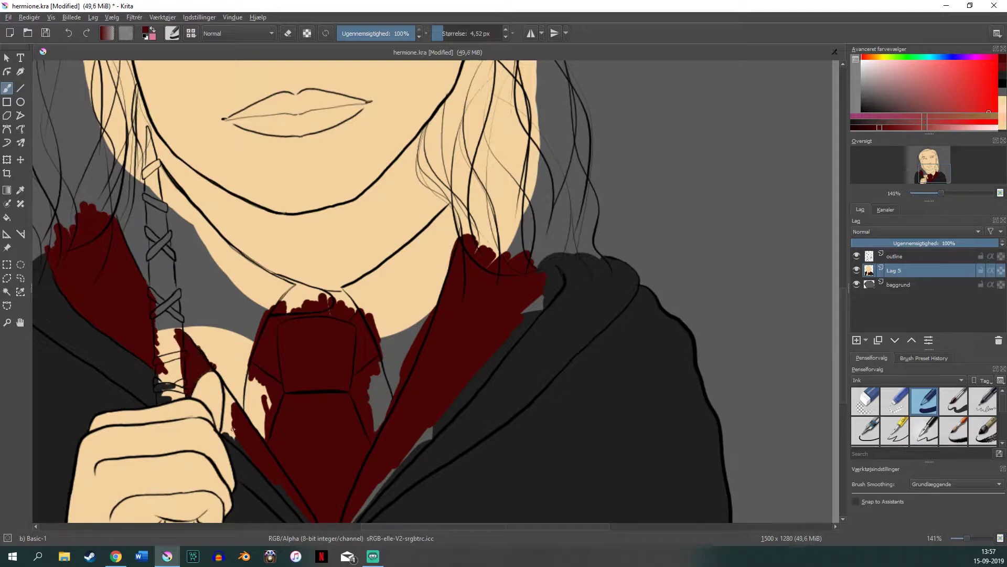
scroll(233, 386, down, 5)
Save the file via File > Save, then pick a pale cream for the collar.
click(8, 17)
click(21, 66)
drag(391, 339, 364, 371)
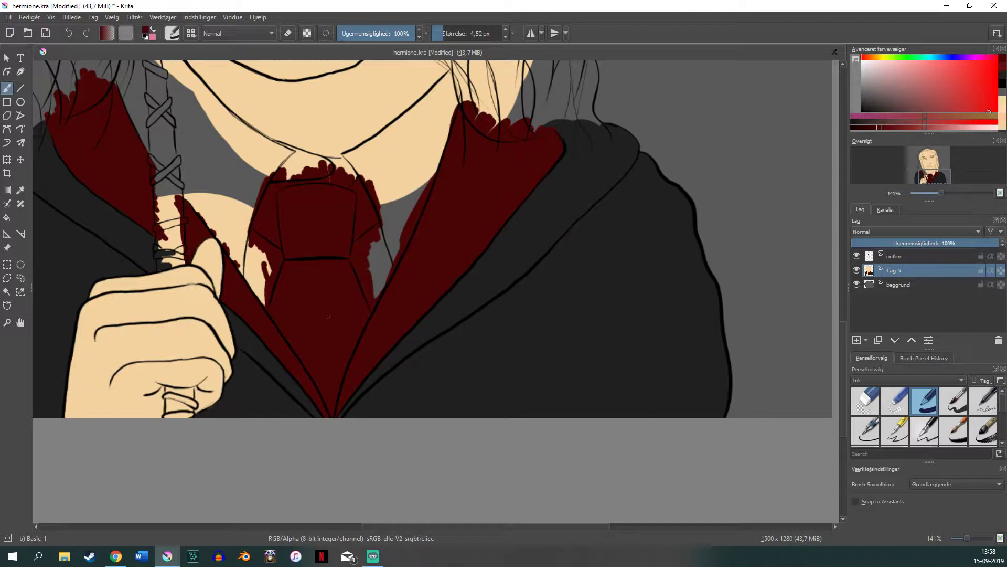
scroll(329, 317, up, 3)
click(872, 63)
mouse_move(368, 244)
mouse_down()
mouse_move(428, 188)
mouse_move(367, 249)
mouse_up()
Paint the shirt collar cream on both sides of the tie and beside the wand.
mouse_move(370, 343)
mouse_down()
mouse_move(423, 254)
mouse_move(341, 257)
mouse_move(215, 210)
mouse_move(206, 247)
mouse_move(260, 362)
mouse_up()
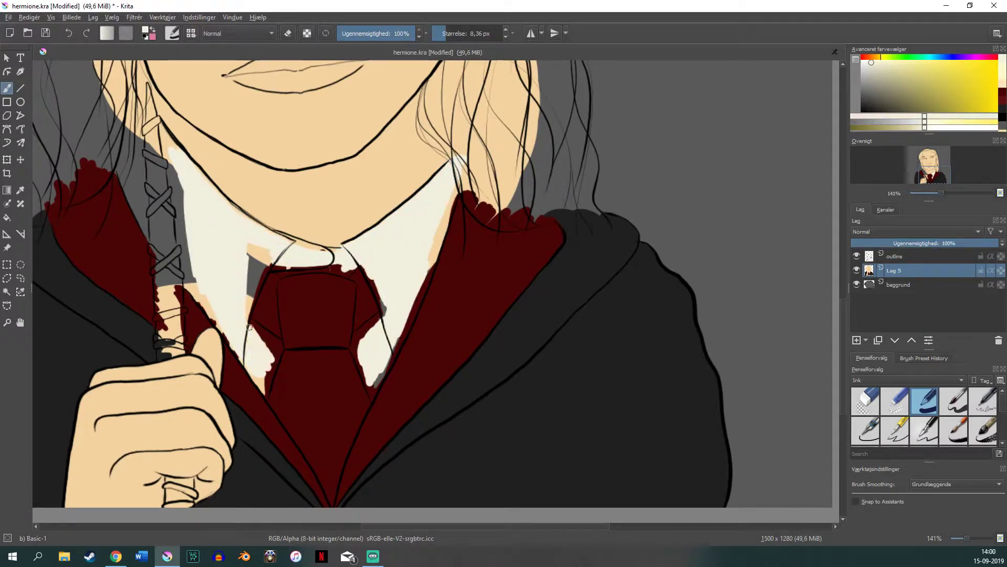
drag(126, 105, 131, 199)
drag(255, 249, 244, 311)
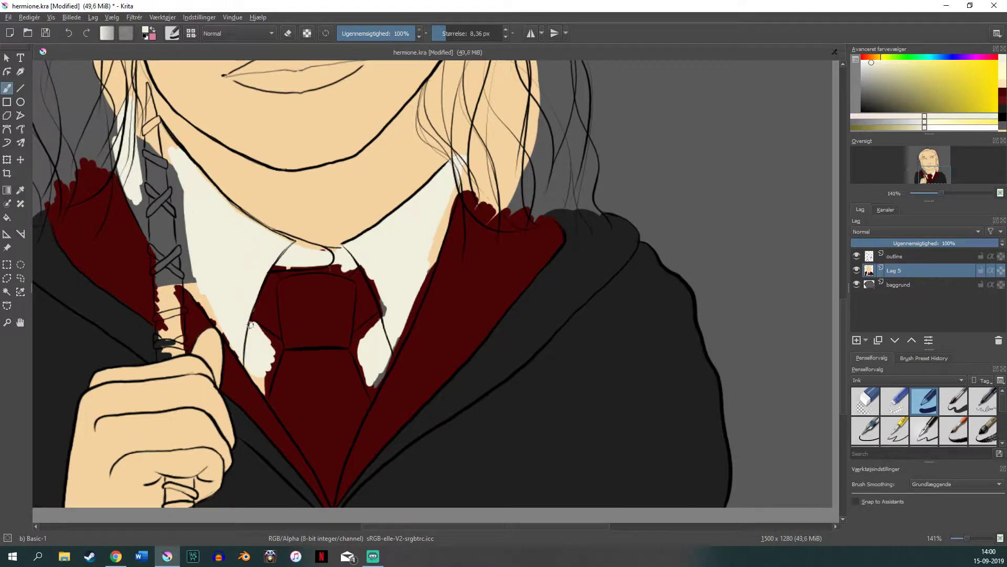
mouse_move(206, 301)
mouse_down()
mouse_move(142, 210)
mouse_move(157, 115)
mouse_move(183, 216)
mouse_up()
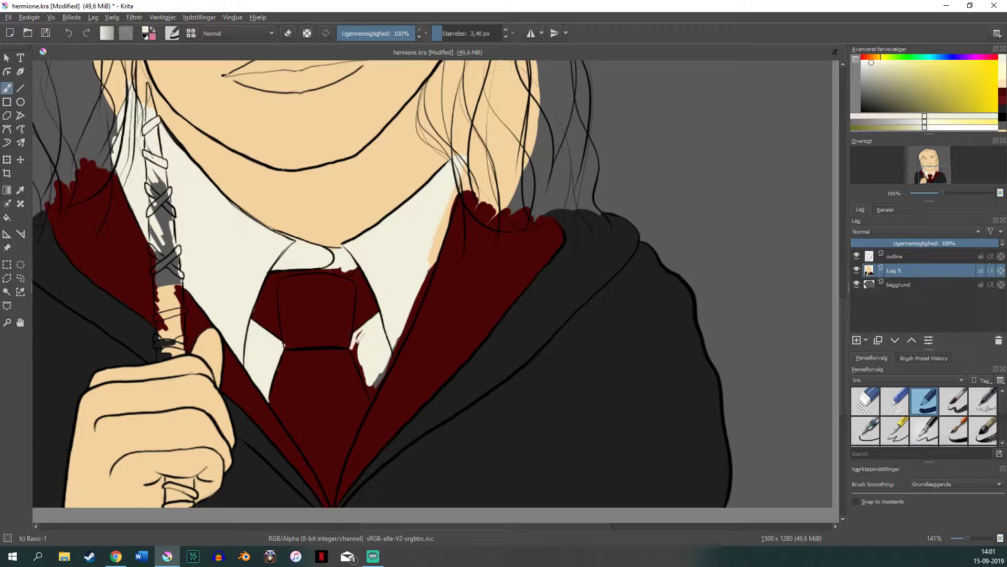
mouse_move(433, 250)
mouse_down()
mouse_move(410, 325)
mouse_move(442, 238)
mouse_up()
Save with Ctrl+S, dab cream at the tie top, and start painting the wand brown.
key(ctrl+s)
click(347, 272)
key(bracketleft)
key(bracketleft)
key(bracketleft)
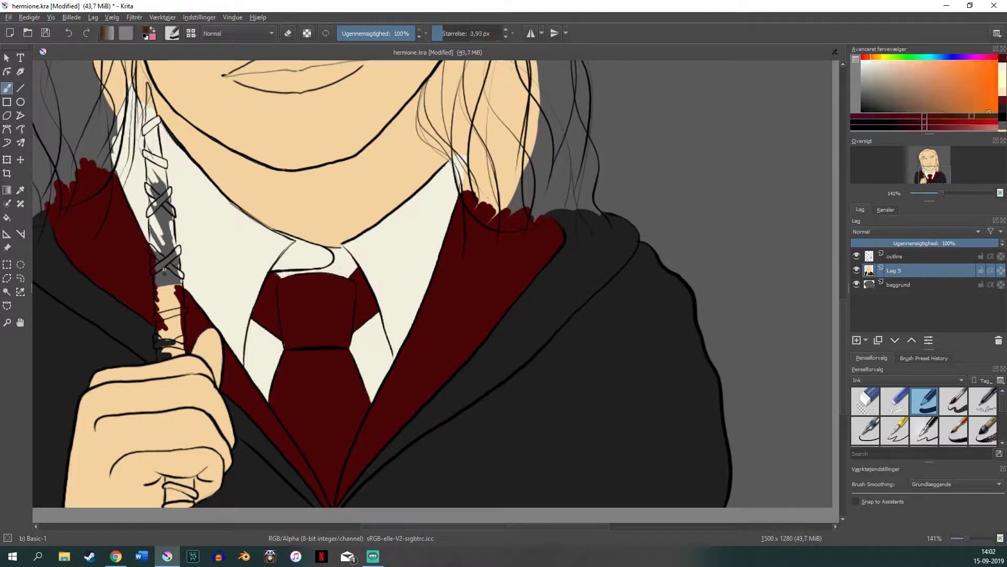
drag(171, 257, 152, 323)
drag(159, 204, 153, 268)
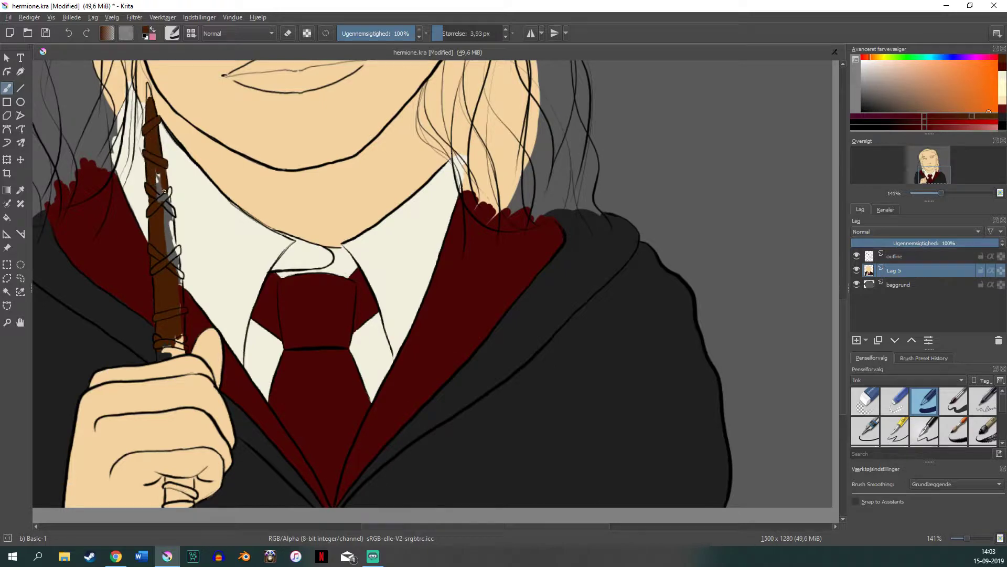
Finish the brown wand and fill both eyes light blue with pink inner corners.
drag(178, 277, 167, 244)
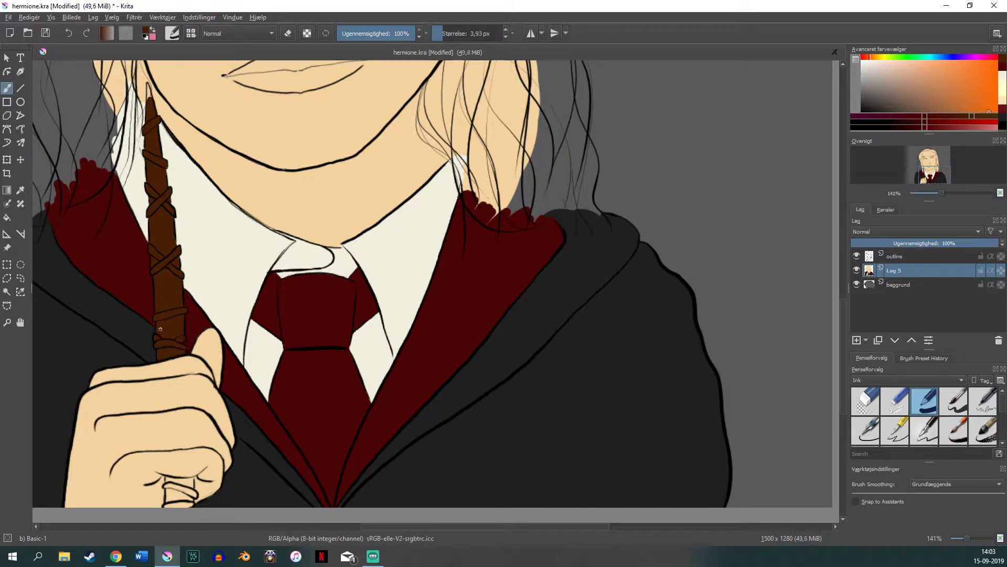
scroll(183, 337, down, 3)
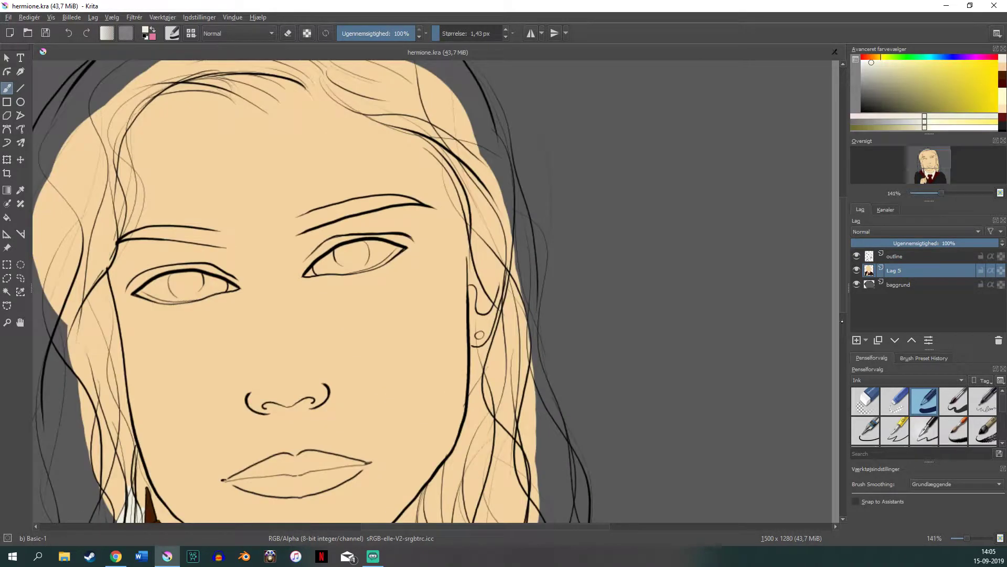
mouse_move(263, 263)
mouse_down()
mouse_move(326, 241)
mouse_move(320, 257)
mouse_move(368, 226)
mouse_move(602, 262)
mouse_up()
mouse_move(251, 286)
mouse_down()
mouse_move(312, 270)
mouse_move(360, 288)
mouse_move(378, 270)
mouse_move(387, 287)
mouse_up()
ctrl+click(315, 283)
drag(485, 269, 499, 265)
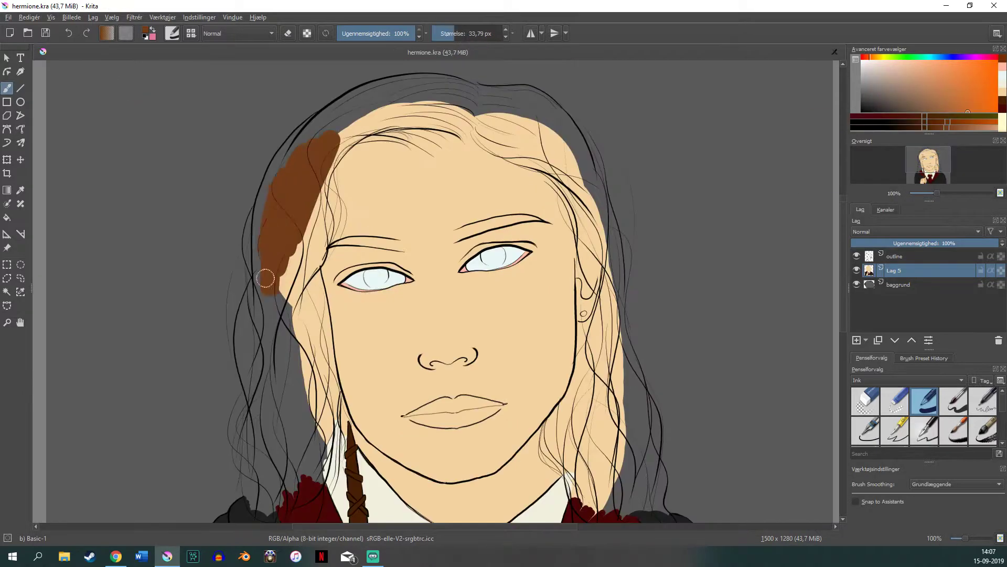
Paint brown hair on the left side and across the top of the head.
mouse_move(266, 276)
mouse_down()
mouse_move(243, 353)
mouse_move(263, 210)
mouse_move(255, 227)
mouse_up()
mouse_move(275, 329)
mouse_down()
mouse_move(312, 199)
mouse_move(275, 171)
mouse_move(488, 105)
mouse_move(361, 98)
mouse_move(574, 153)
mouse_move(618, 412)
mouse_move(608, 236)
mouse_up()
scroll(609, 236, down, 5)
Paint more of the hair brown on both sides and save the painting.
drag(273, 262, 293, 362)
drag(315, 273, 310, 356)
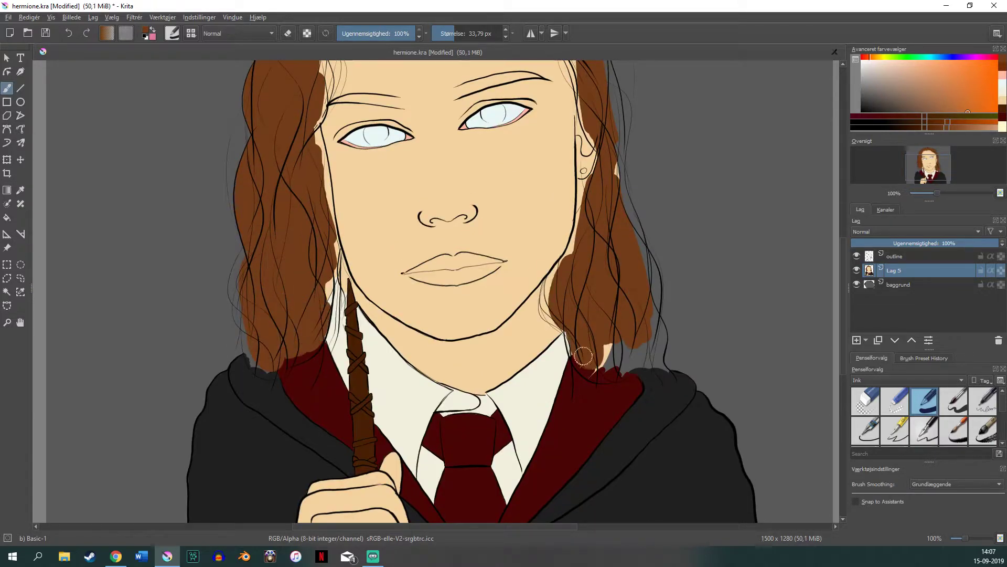
drag(577, 273, 651, 362)
key(ctrl+s)
Paint brown hair down the left side to the collar and along the forehead hairline.
key(plus)
mouse_move(147, 279)
mouse_down()
mouse_move(155, 336)
mouse_move(194, 414)
mouse_move(167, 378)
mouse_up()
mouse_move(283, 309)
mouse_down()
mouse_move(286, 136)
mouse_move(289, 363)
mouse_move(276, 207)
mouse_move(289, 260)
mouse_move(276, 301)
mouse_move(291, 170)
mouse_up()
scroll(223, 402, up, 5)
drag(487, 116, 540, 170)
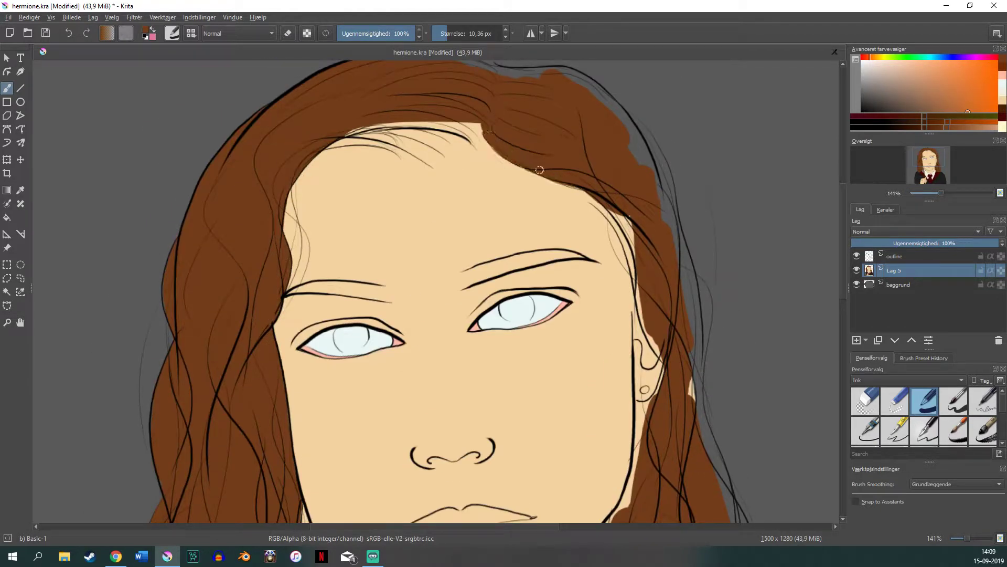
drag(347, 130, 475, 136)
Fill the left hair edge with brown and cover the skin strip at the temple.
scroll(416, 217, up, 3)
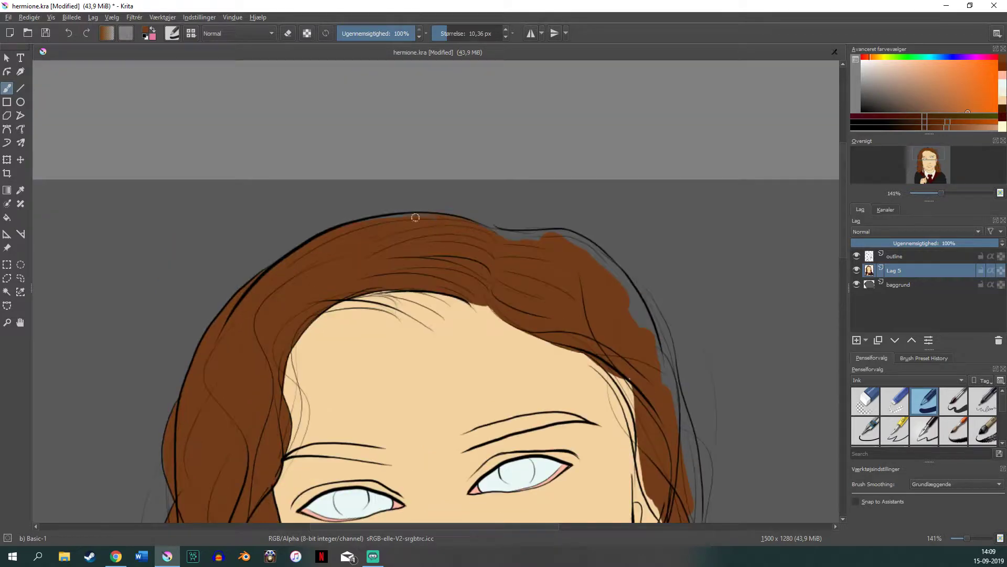
click(72, 17)
click(104, 126)
drag(247, 157, 209, 244)
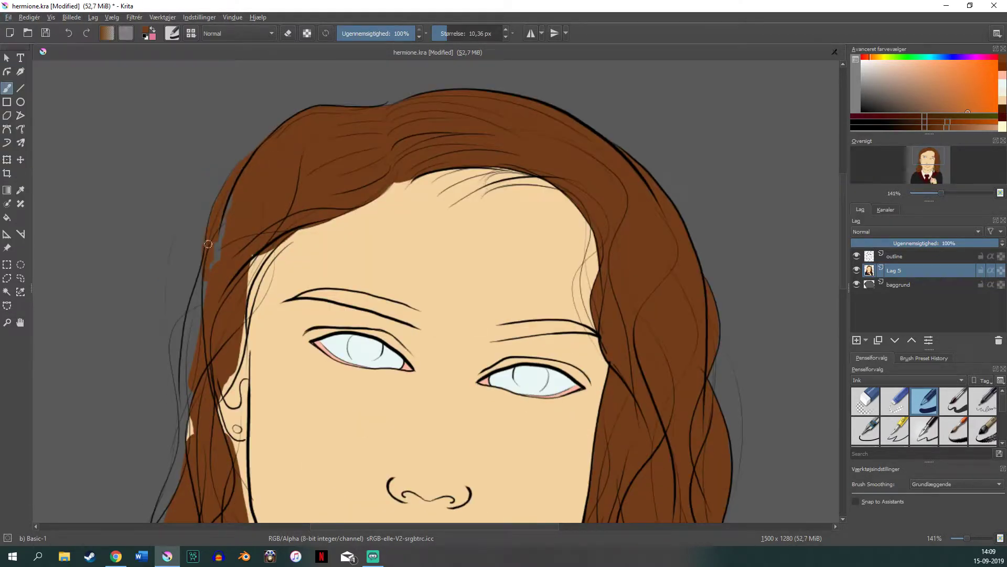
scroll(221, 270, down, 1)
drag(189, 315, 237, 269)
mouse_move(232, 304)
mouse_down()
mouse_move(250, 215)
mouse_move(262, 215)
mouse_up()
scroll(195, 213, down, 2)
Extend brown hair beside the left cheek and fill the grey gap above the collar.
drag(168, 276, 134, 420)
drag(221, 194, 260, 336)
drag(246, 252, 284, 420)
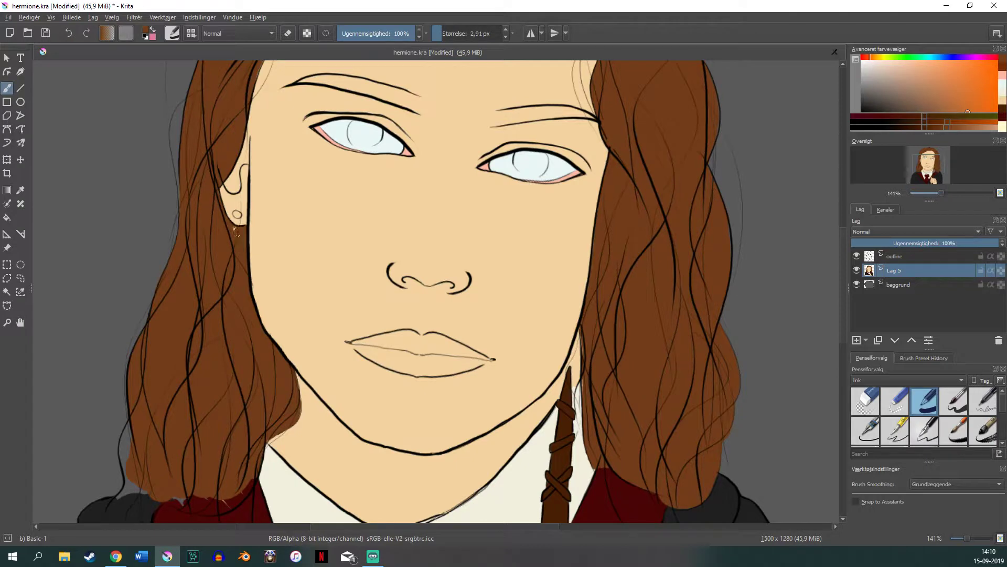
scroll(237, 230, down, 3)
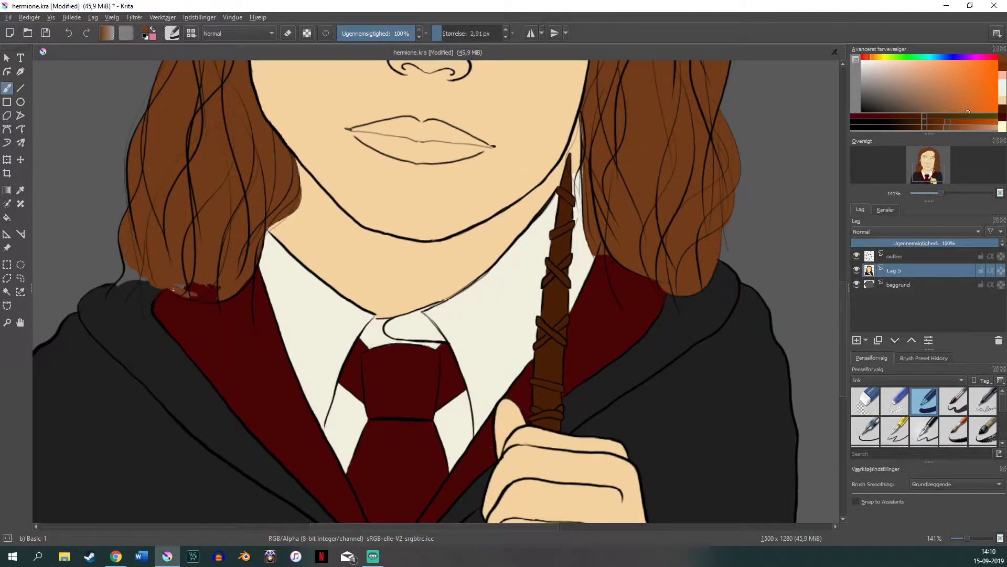
drag(121, 280, 157, 284)
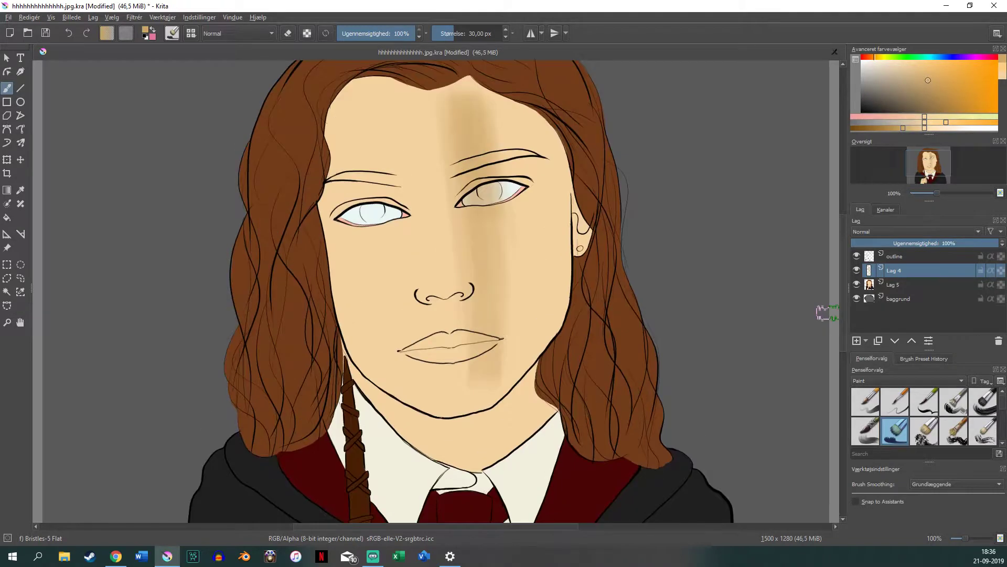
Shade the right cheek down to the jaw, the forehead hairline and around the eyes.
mouse_move(490, 348)
mouse_down()
mouse_move(480, 367)
mouse_move(530, 205)
mouse_move(522, 236)
mouse_move(479, 179)
mouse_move(530, 100)
mouse_up()
drag(473, 89, 478, 165)
drag(367, 191, 383, 210)
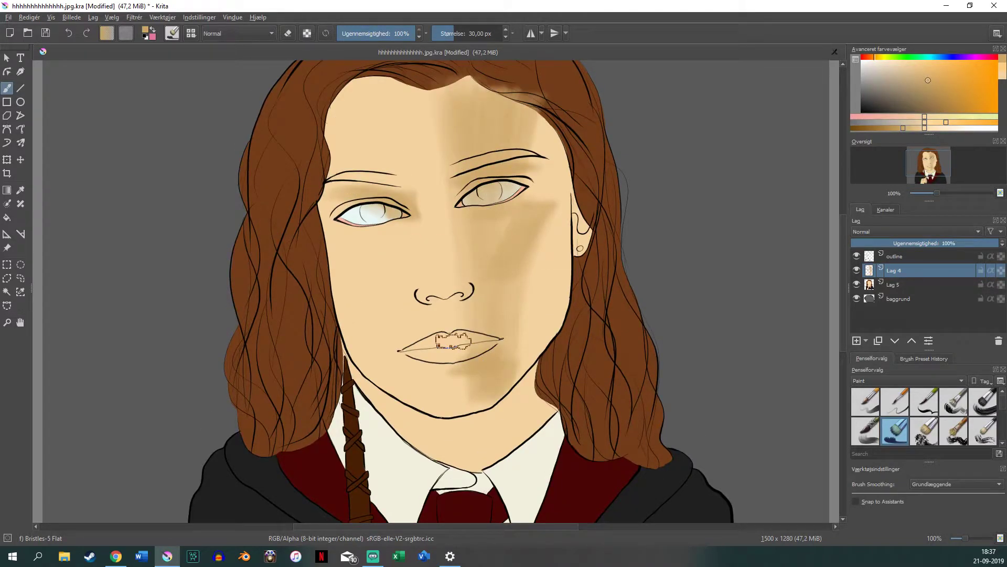
shift+drag(451, 263, 436, 263)
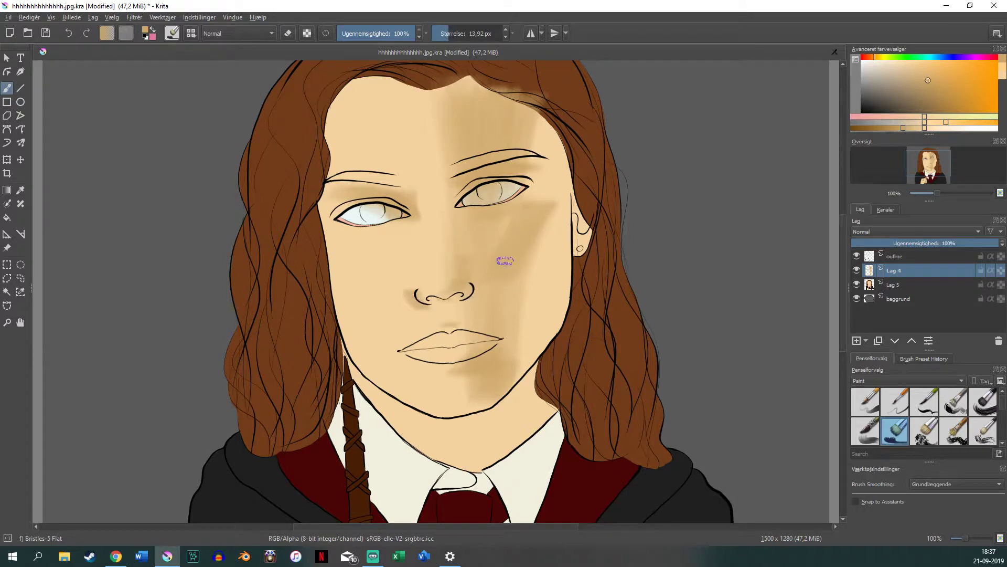
Shade along the nose bridge, under the nose and beside the lips with a smaller brush.
drag(490, 315, 481, 291)
drag(452, 252, 451, 189)
mouse_move(464, 278)
mouse_down()
mouse_move(462, 212)
mouse_move(464, 221)
mouse_up()
drag(444, 299, 450, 328)
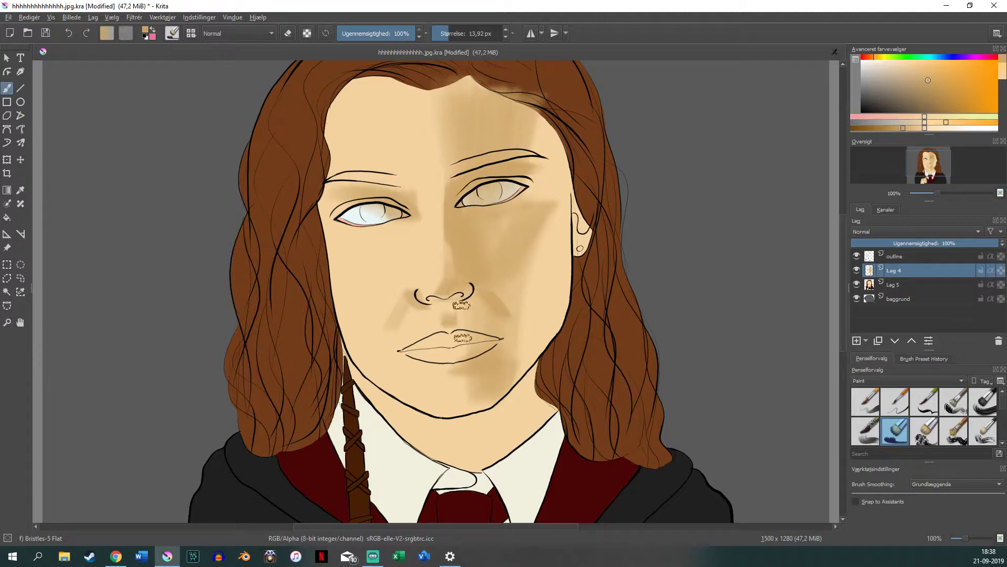
drag(470, 407, 497, 362)
Lighten the left forehead, darken the right temple and jaw, and shade across the neck.
drag(326, 215, 347, 73)
drag(323, 168, 320, 283)
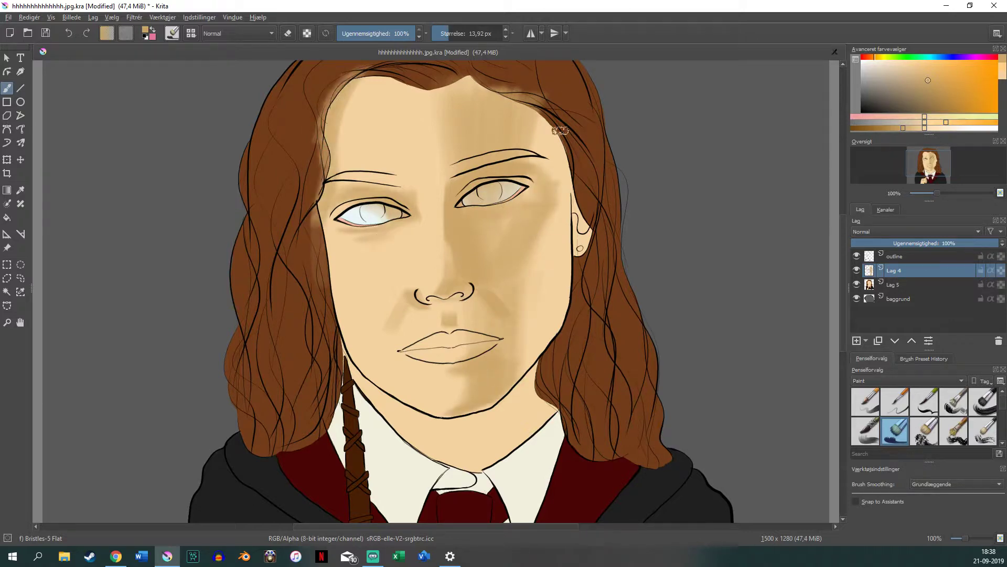
drag(556, 121, 587, 221)
drag(548, 360, 493, 435)
mouse_move(551, 388)
mouse_down()
mouse_move(450, 458)
mouse_move(494, 414)
mouse_up()
mouse_move(472, 451)
mouse_down()
mouse_move(517, 428)
mouse_move(443, 436)
mouse_move(379, 414)
mouse_up()
Add tan to the neck and left cheek, and darken beside the nose and under the eye.
drag(431, 457, 530, 438)
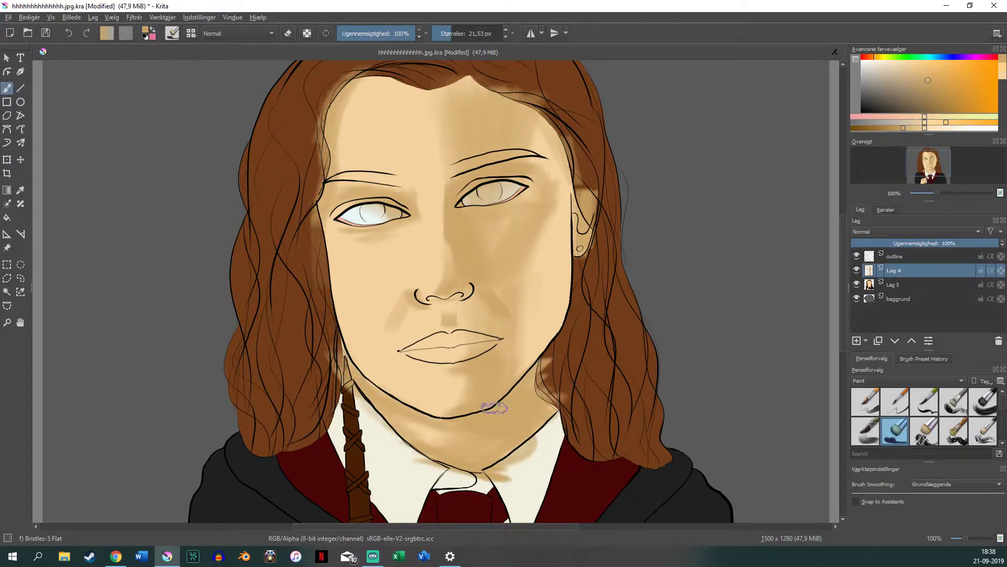
drag(339, 346, 335, 242)
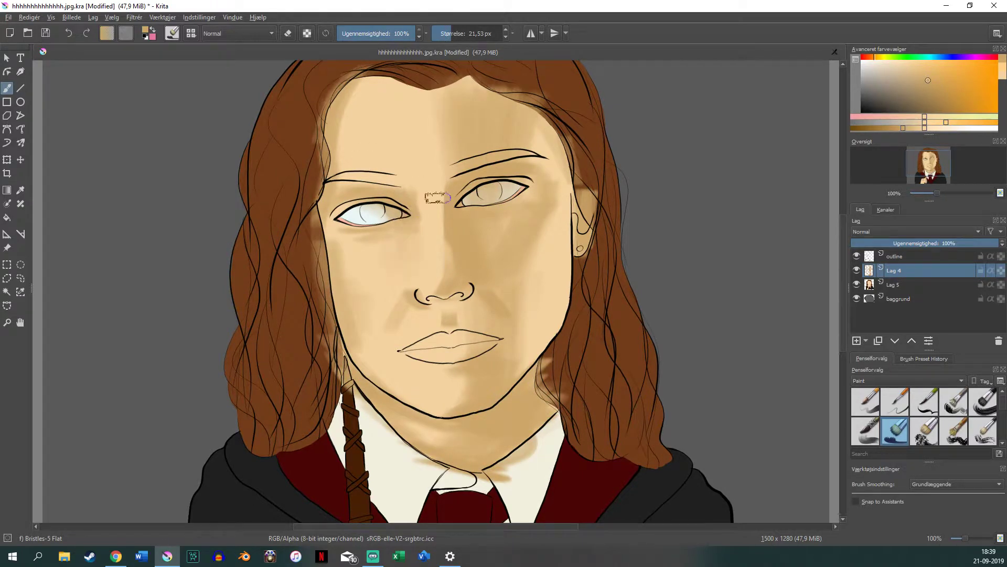
drag(519, 207, 451, 288)
drag(409, 202, 335, 213)
drag(404, 293, 394, 336)
mouse_move(543, 368)
mouse_down()
mouse_move(481, 464)
mouse_move(457, 443)
mouse_up()
Pick a darker tan to blend shading between the eyes, then pick lighter peach with a larger brush.
ctrl+click(344, 161)
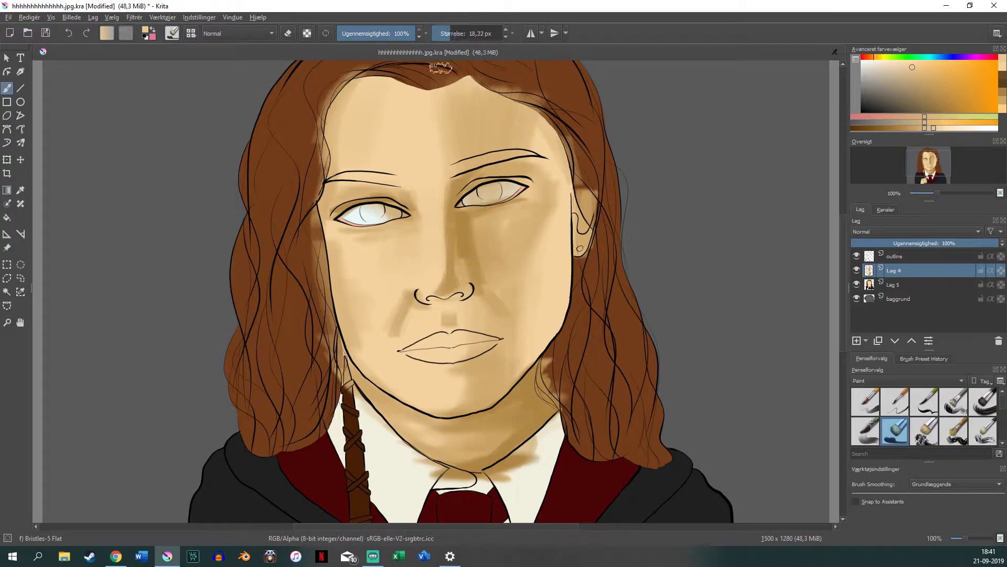
ctrl+click(337, 156)
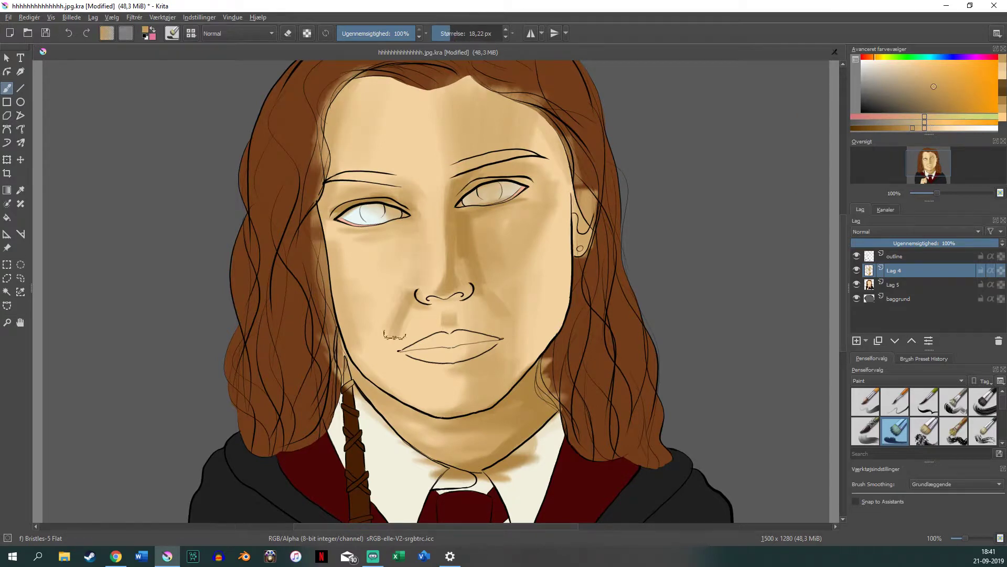
drag(348, 215, 386, 210)
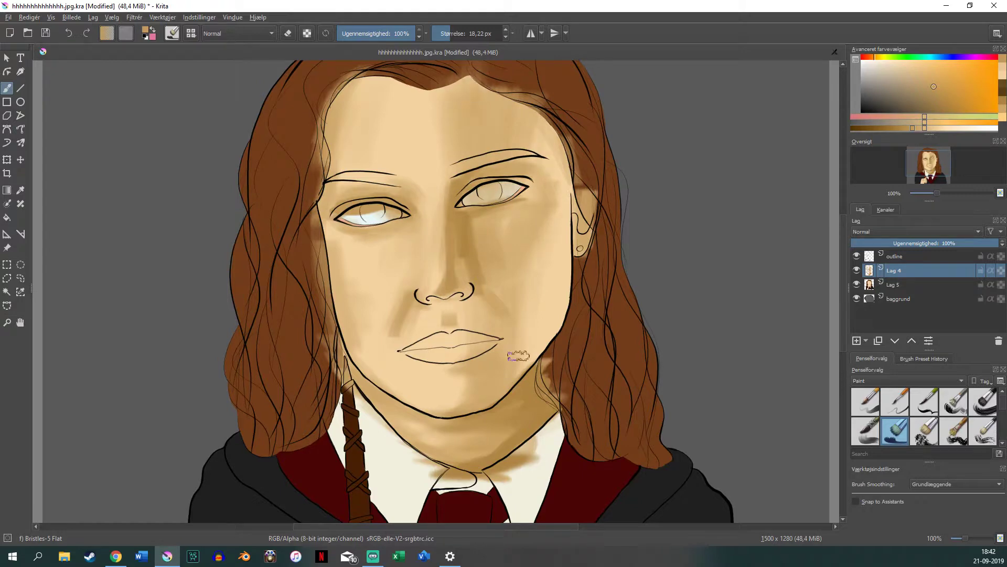
key(bracketright)
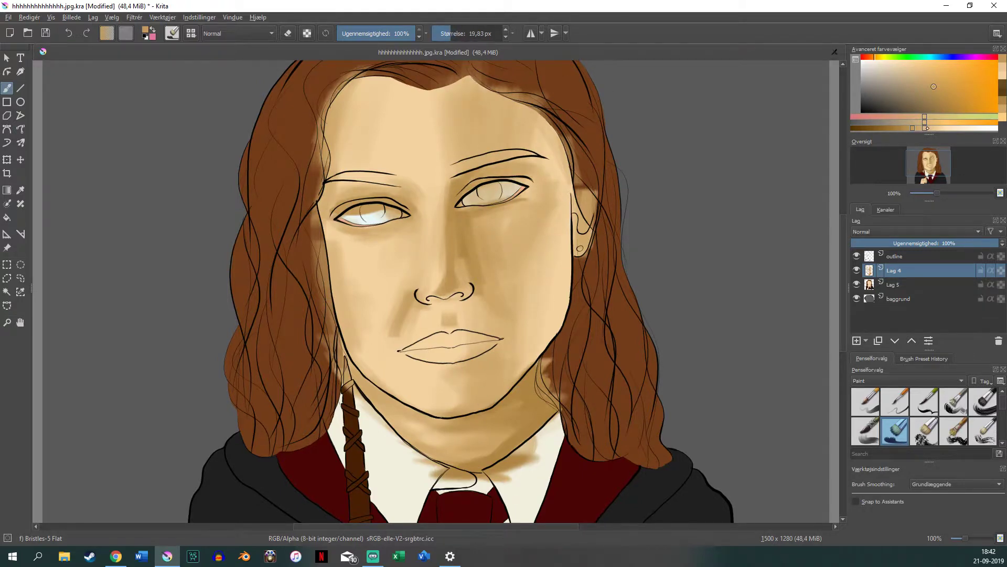
ctrl+click(367, 321)
key(bracketright)
key(bracketright)
key(bracketright)
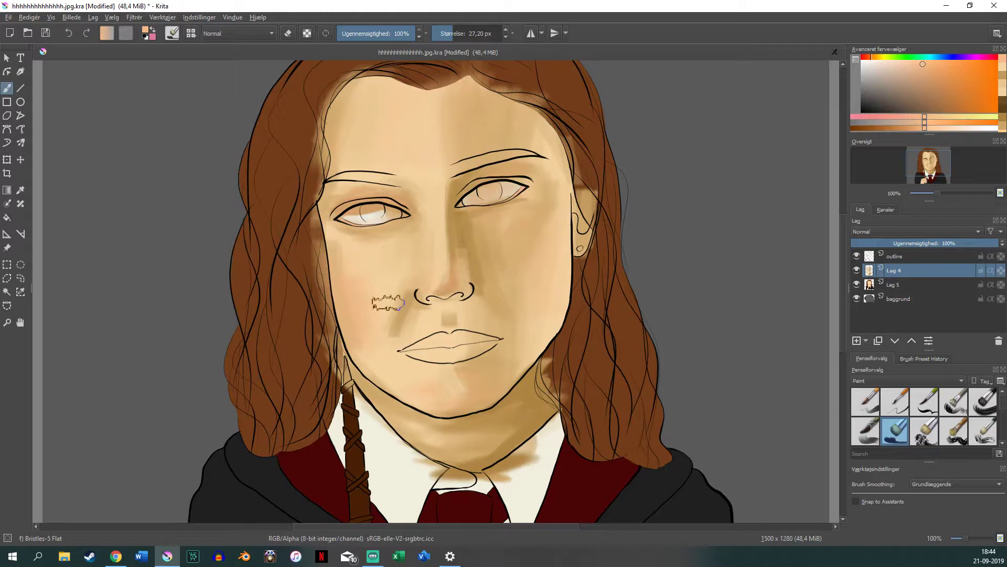
key(slash)
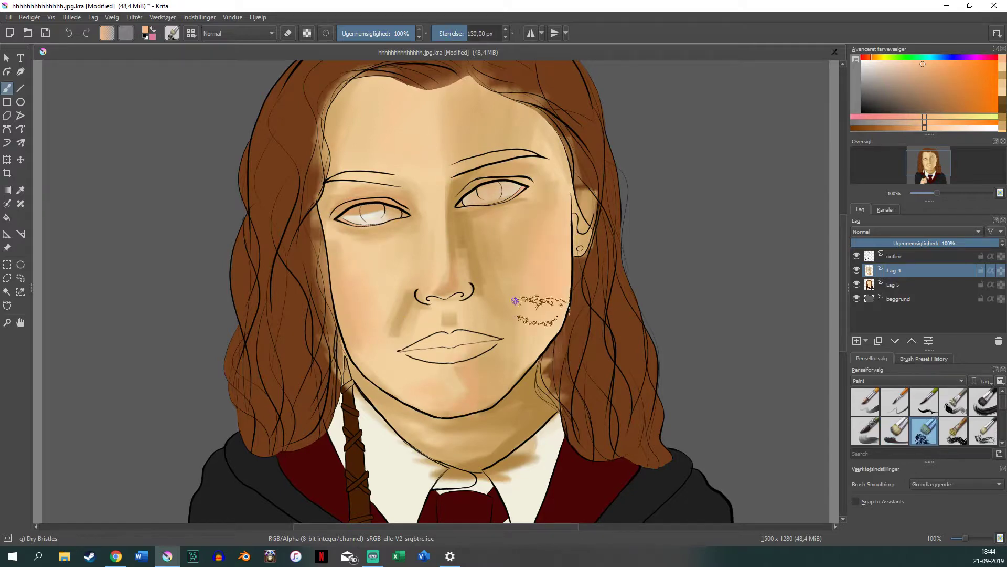
With the Dry Bristles brush and a darker tan, deepen shading along the right cheek and jaw.
ctrl+click(504, 246)
ctrl+click(529, 312)
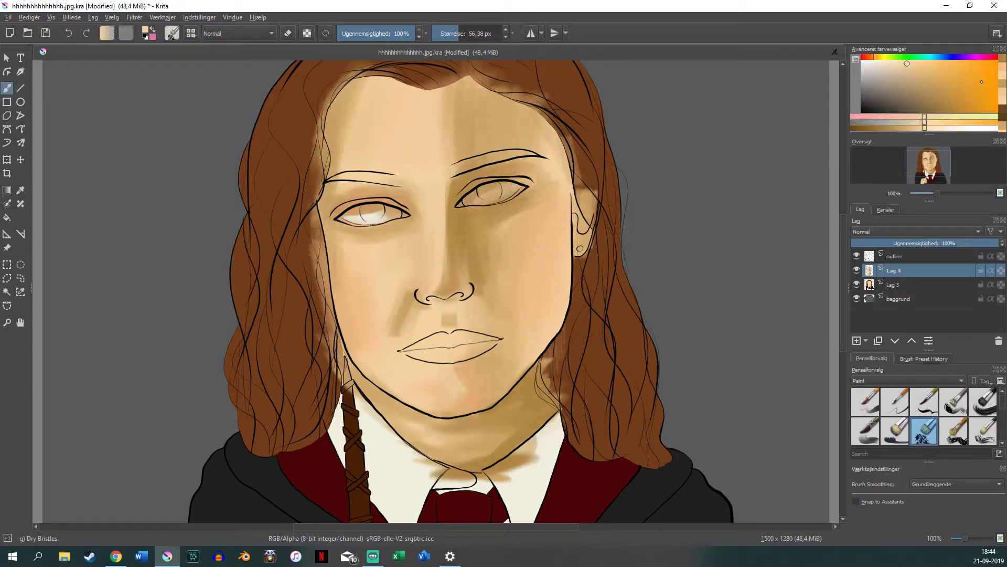
ctrl+click(550, 275)
drag(540, 184, 506, 364)
drag(462, 299, 483, 371)
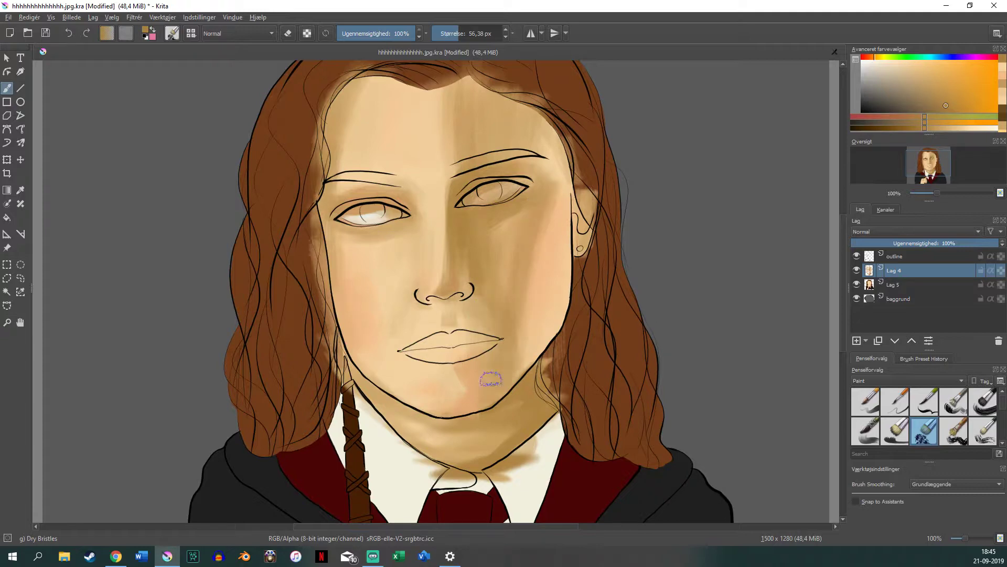
drag(535, 225, 551, 346)
Brush lighter tan beside the nose and soften the hair edge by the right ear and temple.
ctrl+click(472, 101)
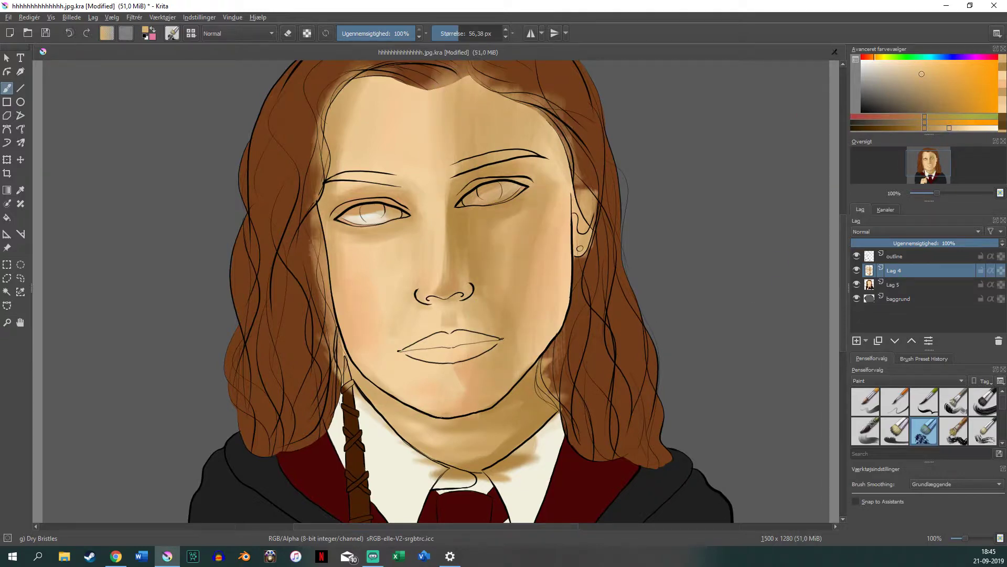
drag(490, 226, 511, 262)
key(bracketright)
key(bracketright)
key(bracketright)
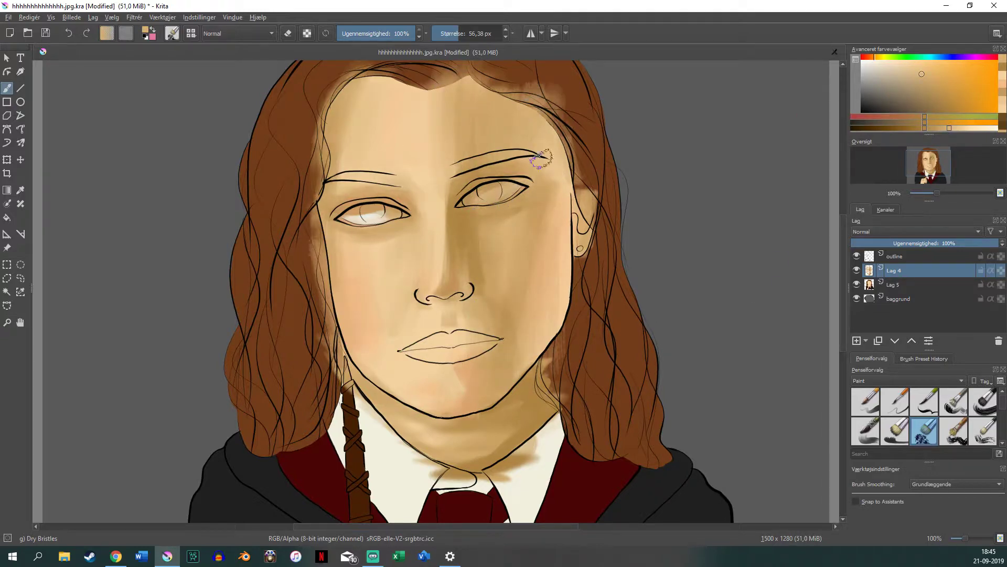
ctrl+click(478, 287)
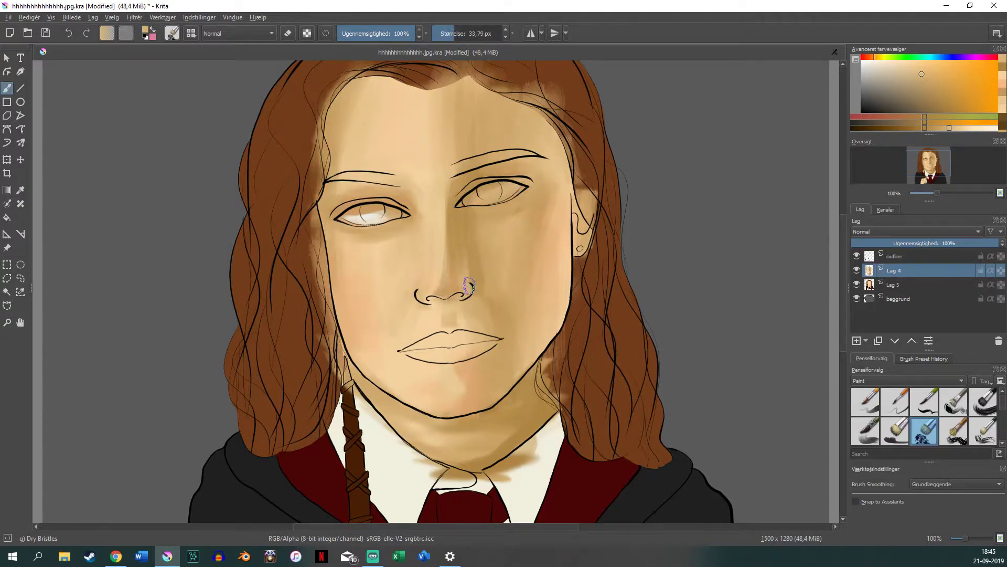
drag(567, 121, 578, 262)
key(bracketleft)
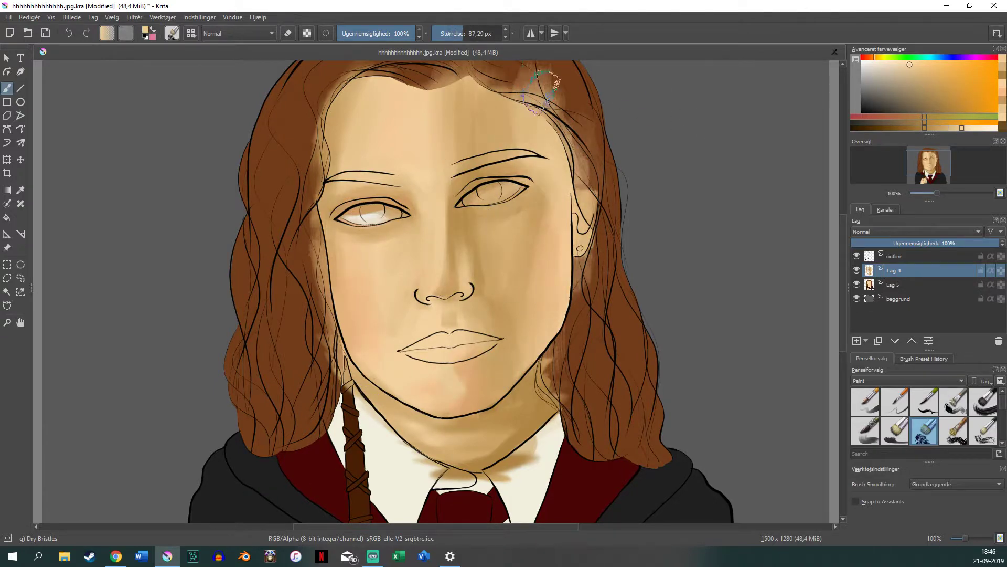
drag(540, 79, 583, 341)
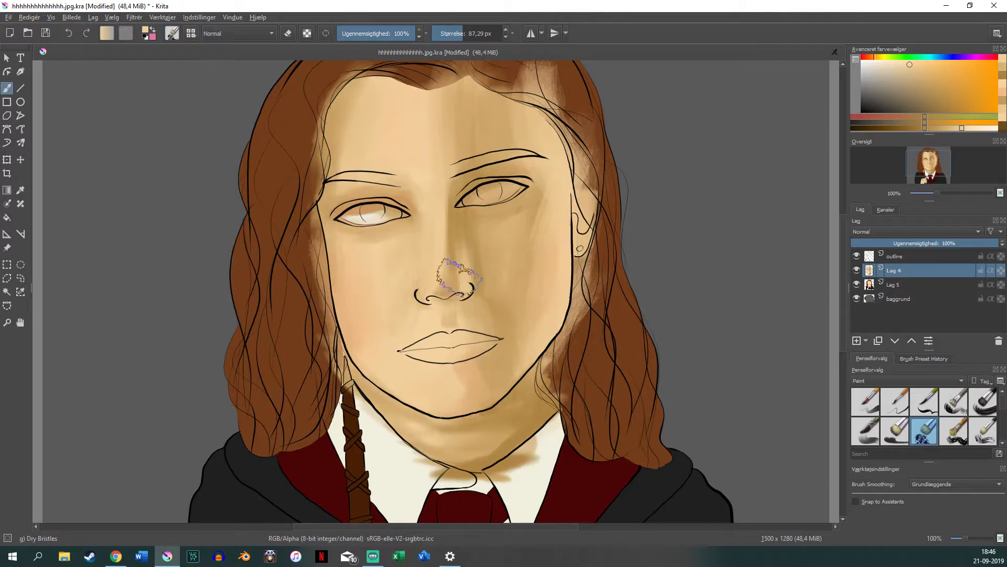
Shade the nose bridge, forehead and right cheek down to the chin in warmer reddish brown.
drag(457, 210, 474, 294)
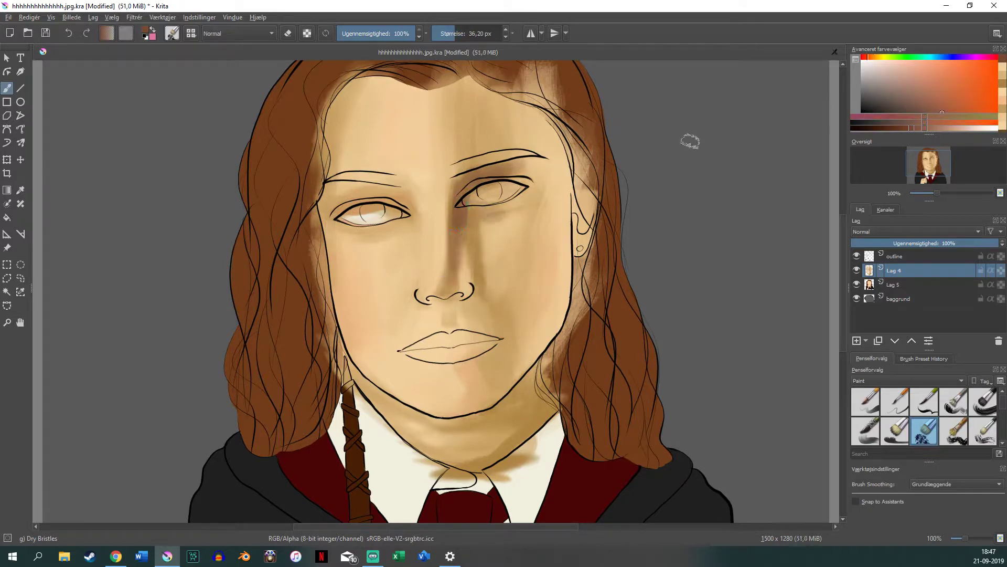
drag(462, 84, 467, 168)
mouse_move(504, 84)
mouse_down()
mouse_move(520, 168)
mouse_move(502, 314)
mouse_move(525, 181)
mouse_move(525, 352)
mouse_up()
drag(520, 294, 499, 394)
mouse_move(540, 367)
mouse_down()
mouse_move(538, 401)
mouse_move(357, 378)
mouse_up()
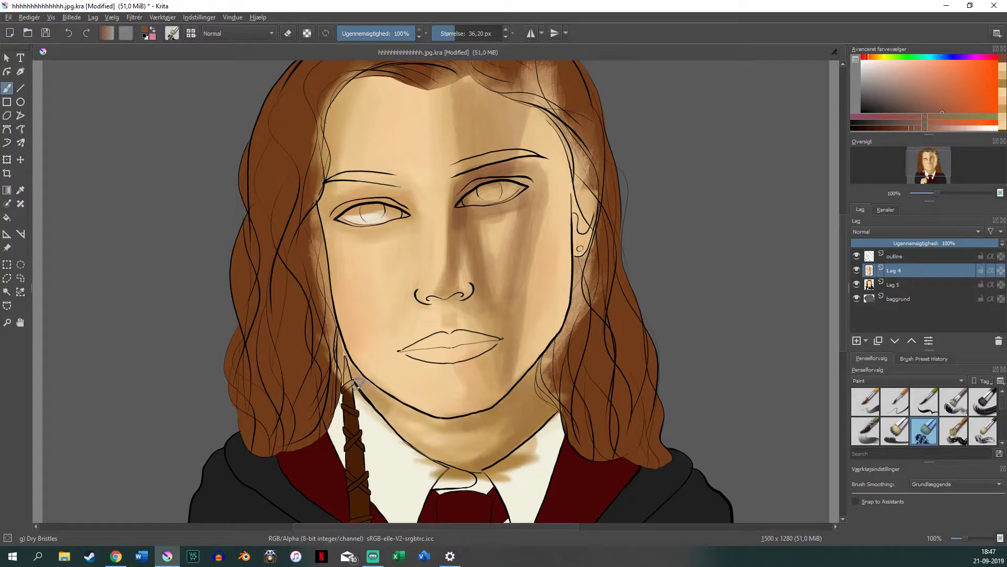
Shade under the chin and along the left cheek, undoing a stray stroke on the right cheek.
drag(483, 462, 367, 399)
drag(341, 231, 325, 94)
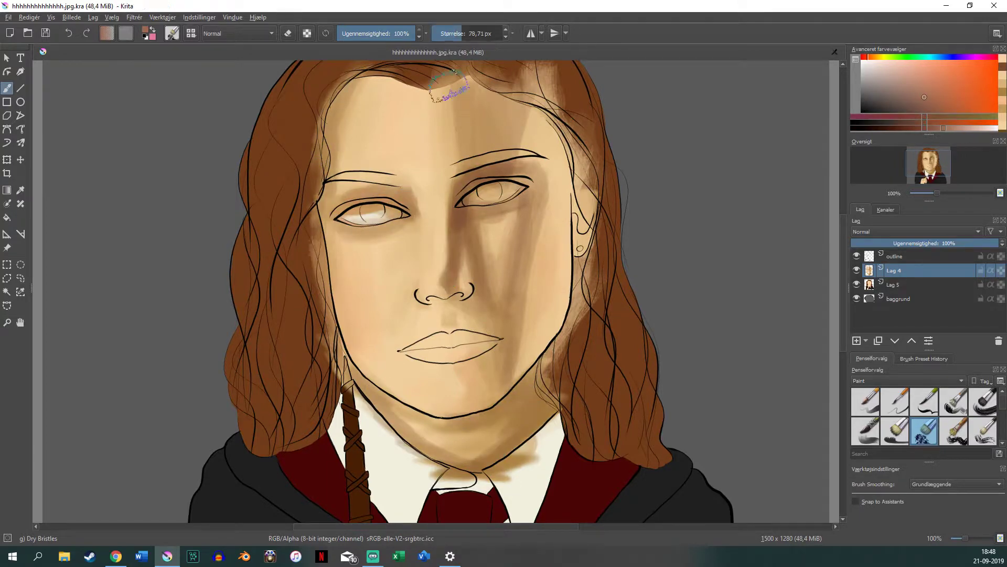
drag(525, 168, 530, 378)
key(ctrl+z)
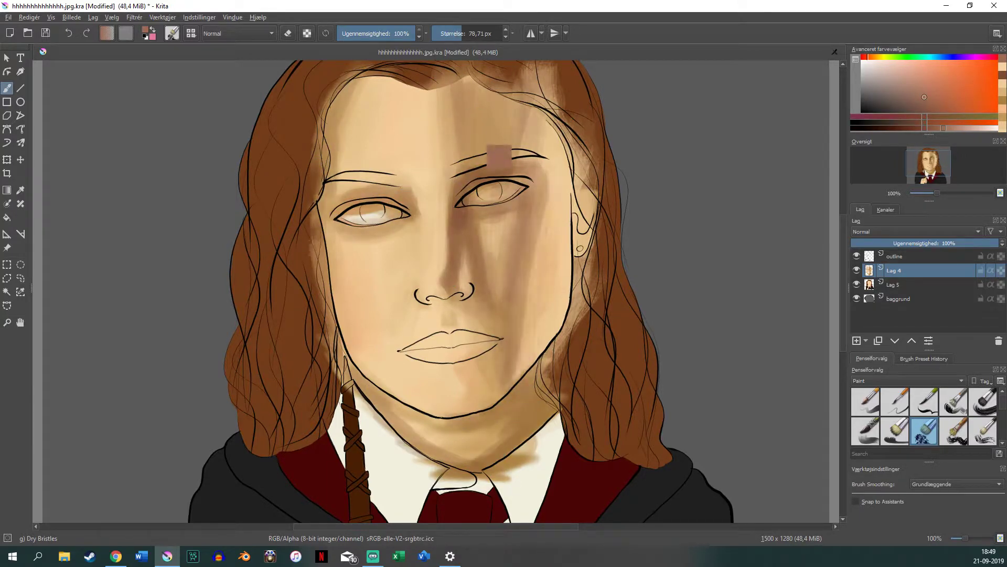
key(slash)
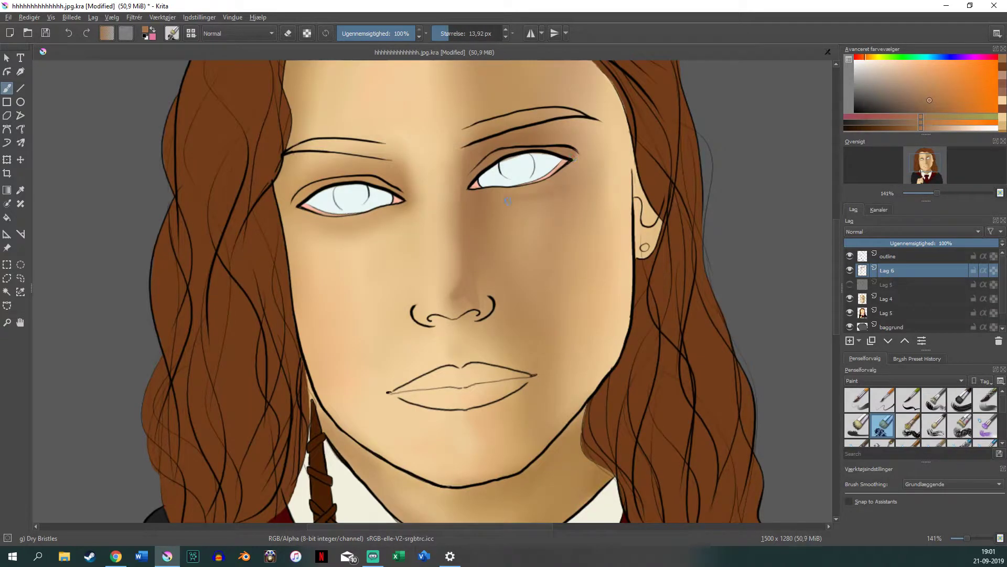
Shade the ear with brown and darken around and under the eye.
drag(653, 196, 634, 242)
drag(391, 168, 304, 197)
drag(398, 210, 336, 231)
scroll(472, 262, up, 5)
scroll(630, 303, down, 5)
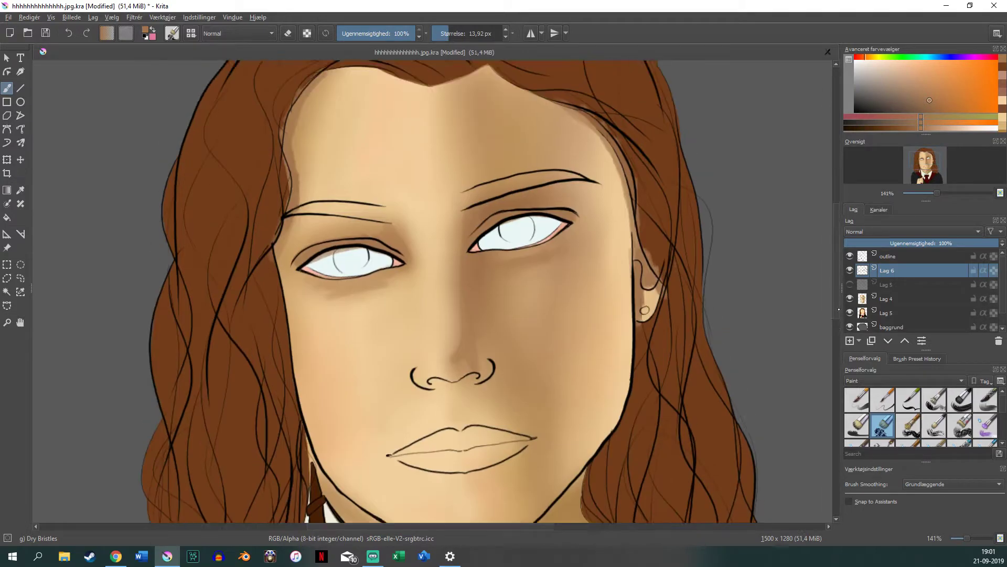
scroll(577, 220, down, 2)
Paint lighter skin-tone highlights on the nose and along the hair edge.
ctrl+click(550, 137)
drag(550, 137, 515, 161)
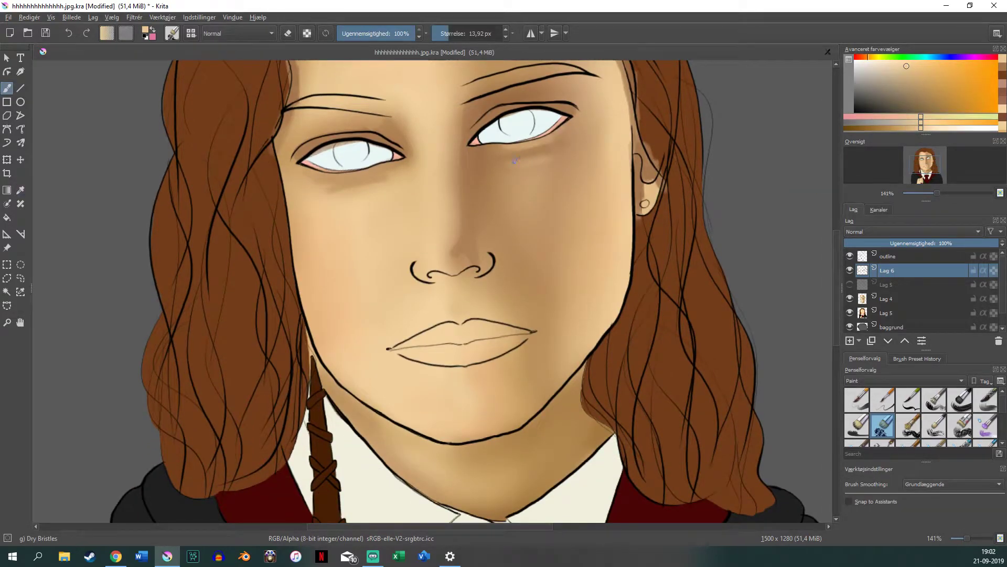
drag(483, 260, 481, 213)
scroll(482, 212, up, 2)
mouse_move(607, 90)
mouse_down()
mouse_move(646, 294)
mouse_move(608, 462)
mouse_up()
drag(446, 273, 477, 336)
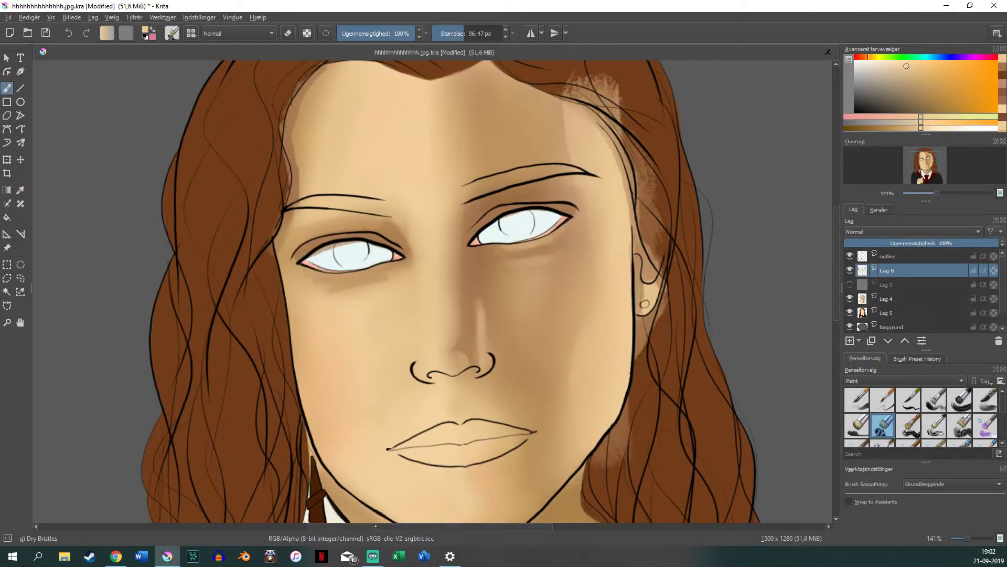
scroll(613, 463, down, 2)
With a smaller brush, paint light skin tone along the right hairline and near the ear.
key(bracketleft)
key(bracketleft)
key(bracketleft)
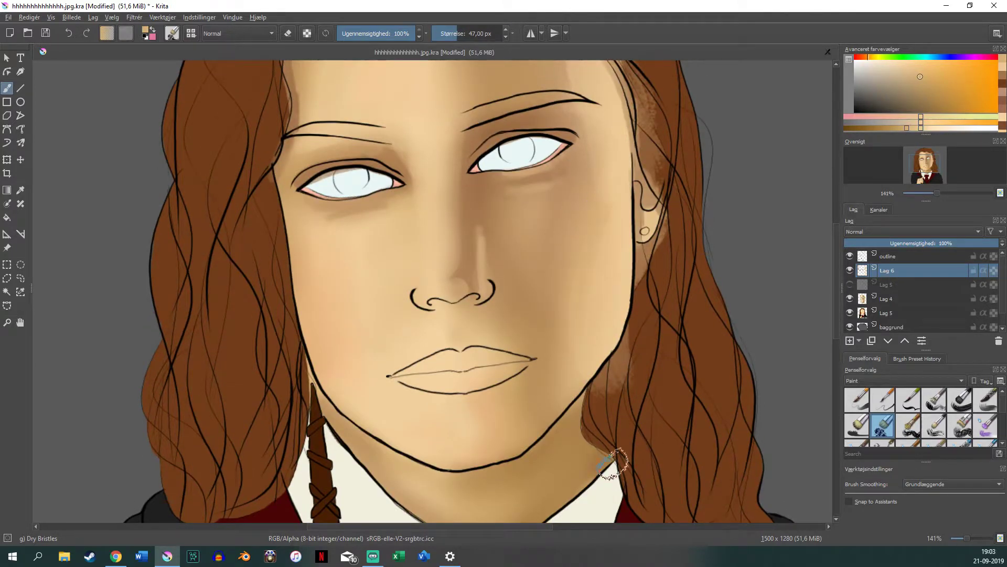
click(922, 75)
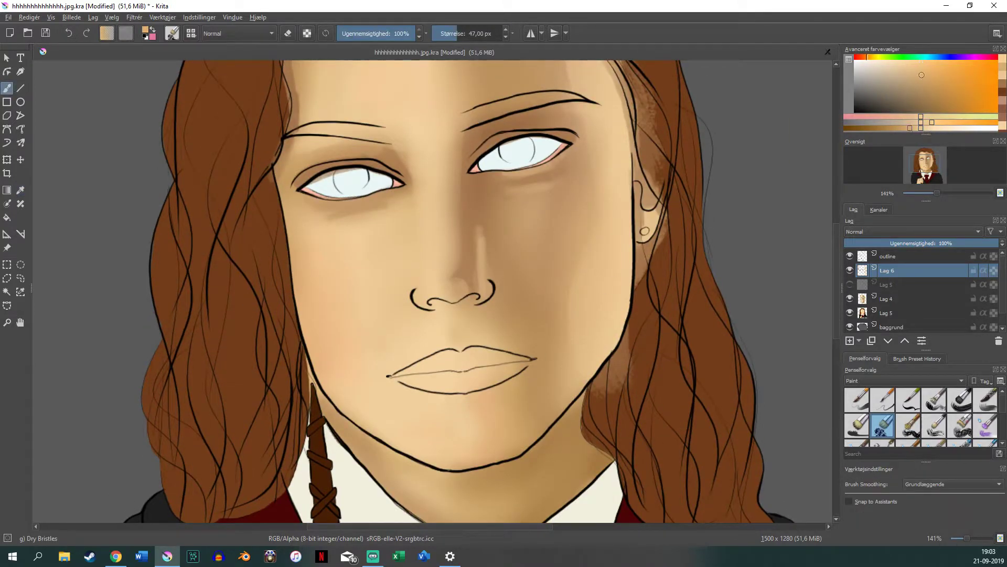
scroll(596, 321, up, 3)
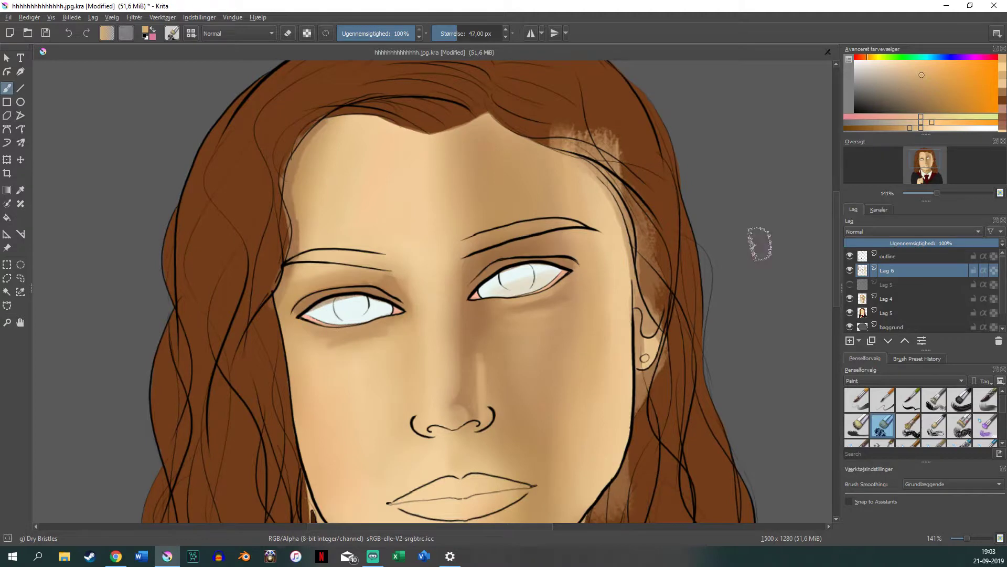
scroll(602, 201, down, 4)
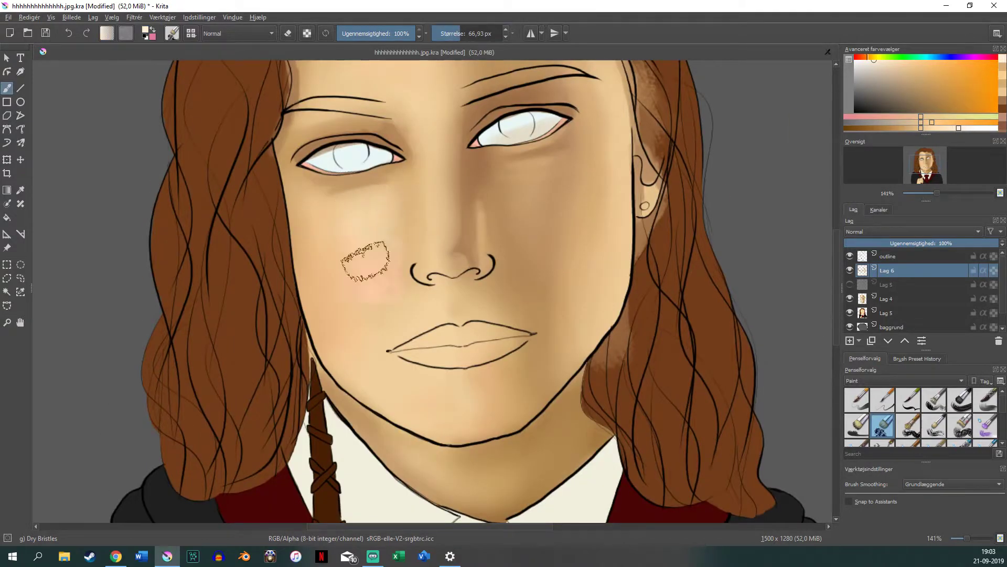
drag(635, 132, 637, 347)
scroll(630, 210, up, 3)
drag(625, 147, 624, 320)
scroll(479, 338, down, 4)
scroll(479, 338, up, 3)
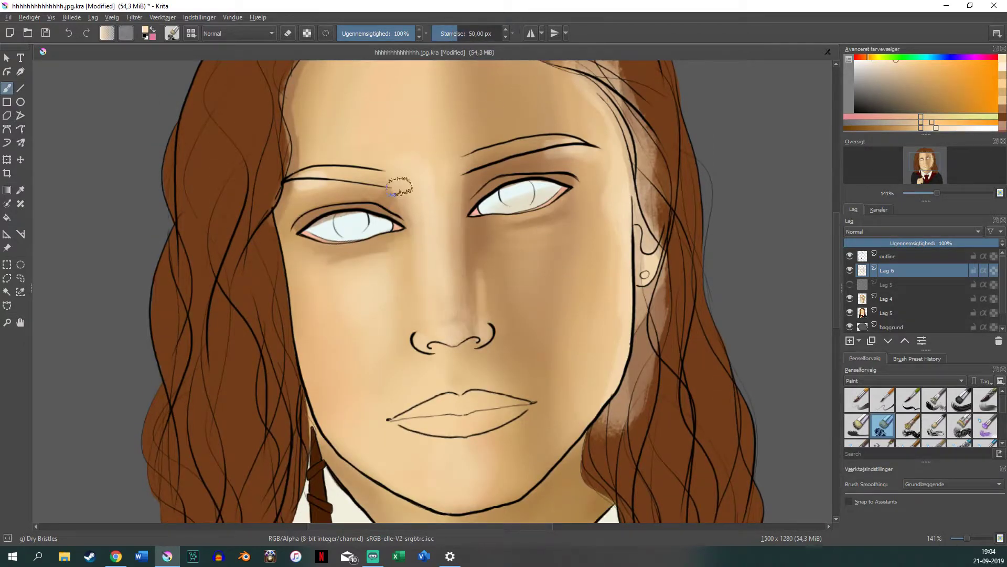
scroll(456, 262, up, 2)
click(925, 127)
scroll(593, 210, down, 3)
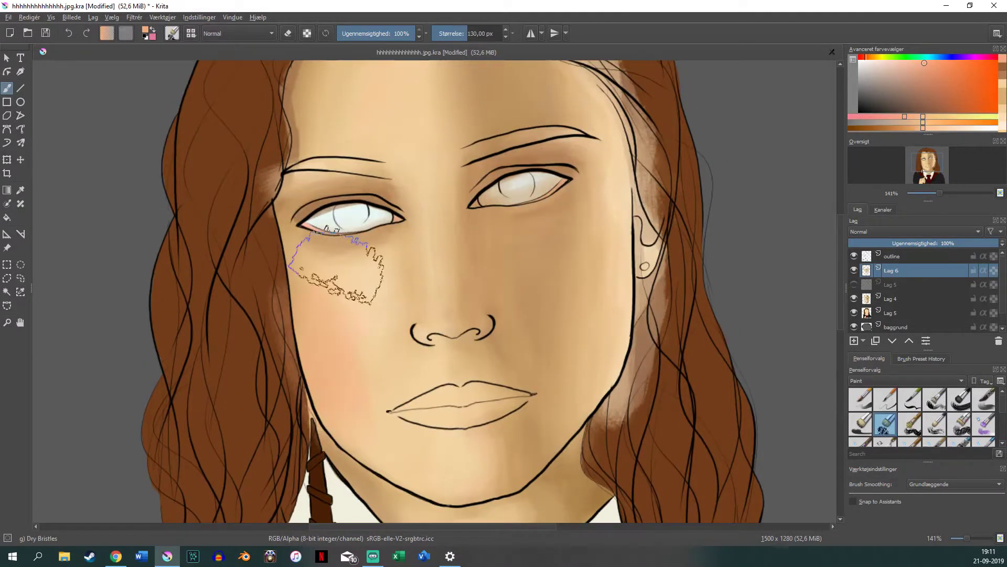
Pick a new cheek skin colour and a lighter skin tone in the colour selector.
click(934, 60)
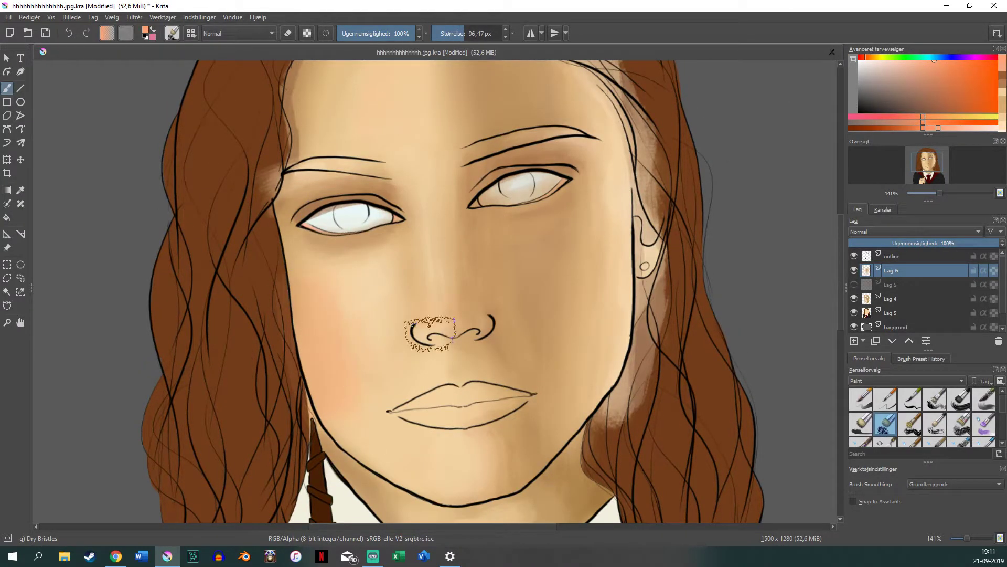
scroll(427, 370, up, 2)
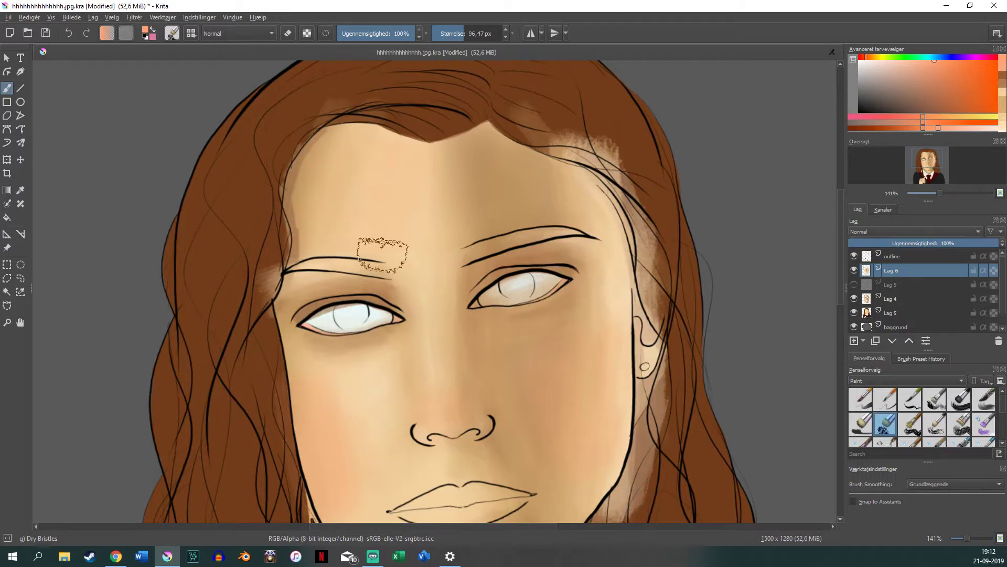
scroll(337, 214, down, 4)
scroll(834, 265, up, 1)
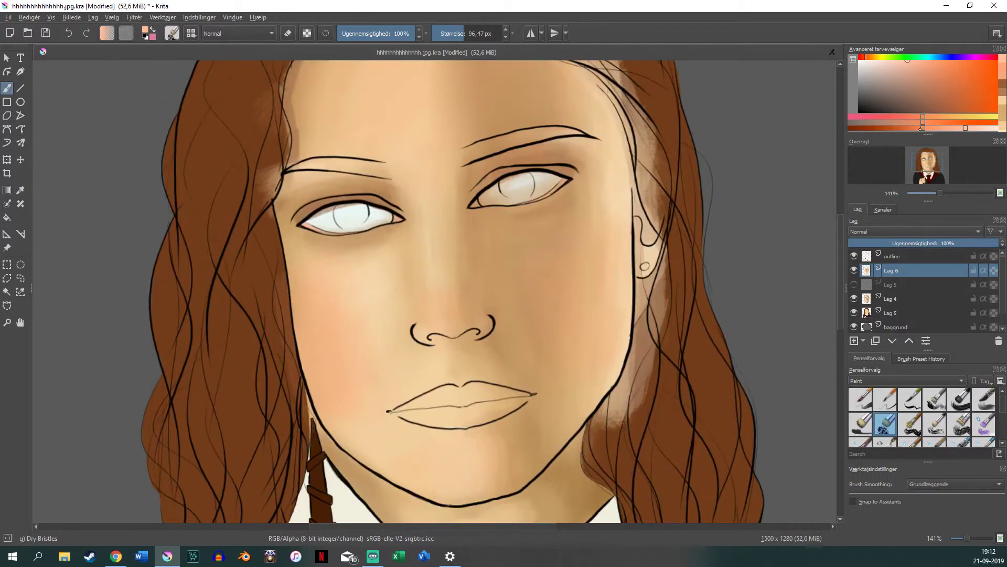
scroll(829, 252, up, 3)
scroll(499, 220, down, 1)
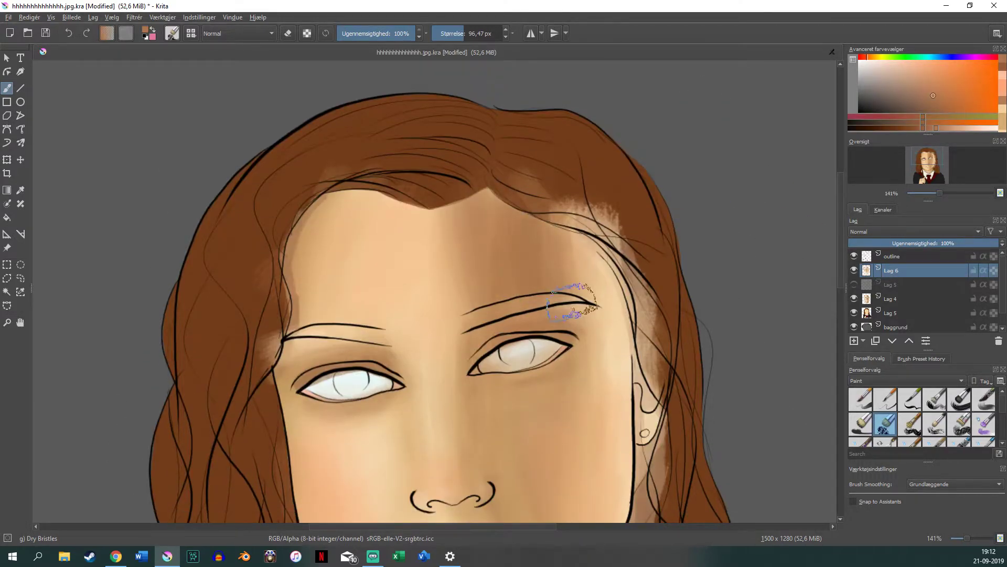
ctrl+click(422, 266)
scroll(411, 315, down, 2)
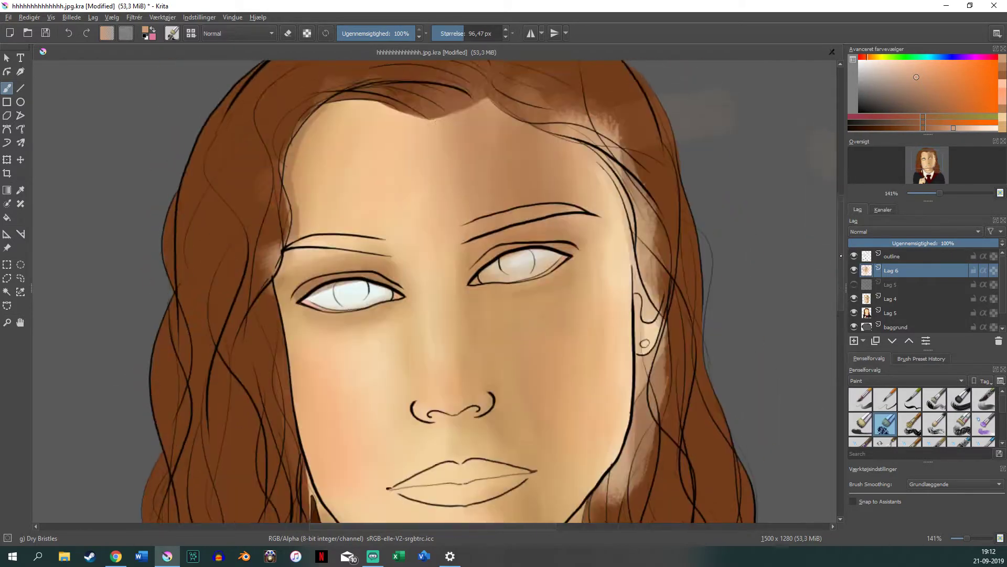
Pick a darker orange-brown for the hairline, then a lighter skin tone.
ctrl+click(595, 99)
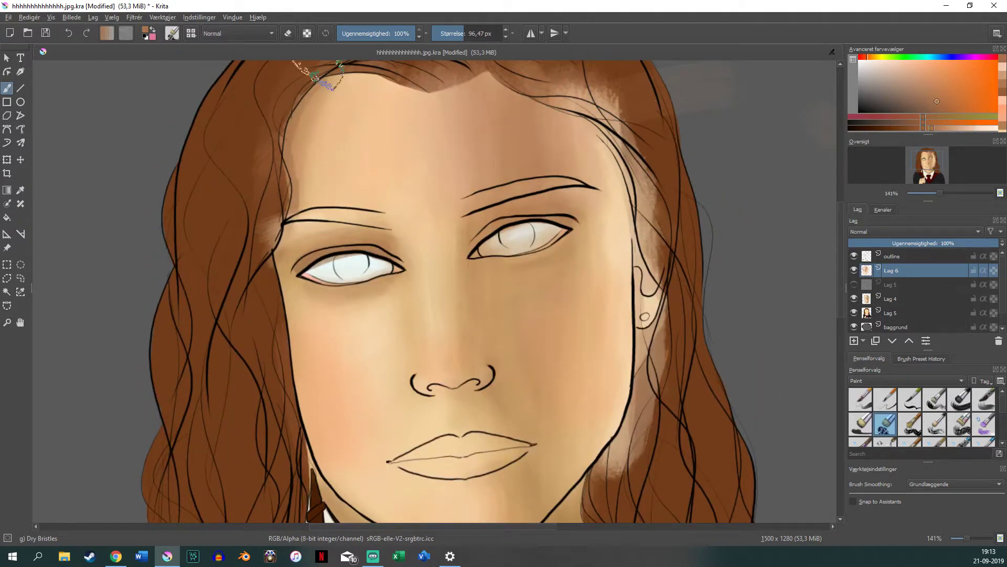
scroll(270, 191, down, 3)
scroll(539, 332, up, 2)
ctrl+click(540, 333)
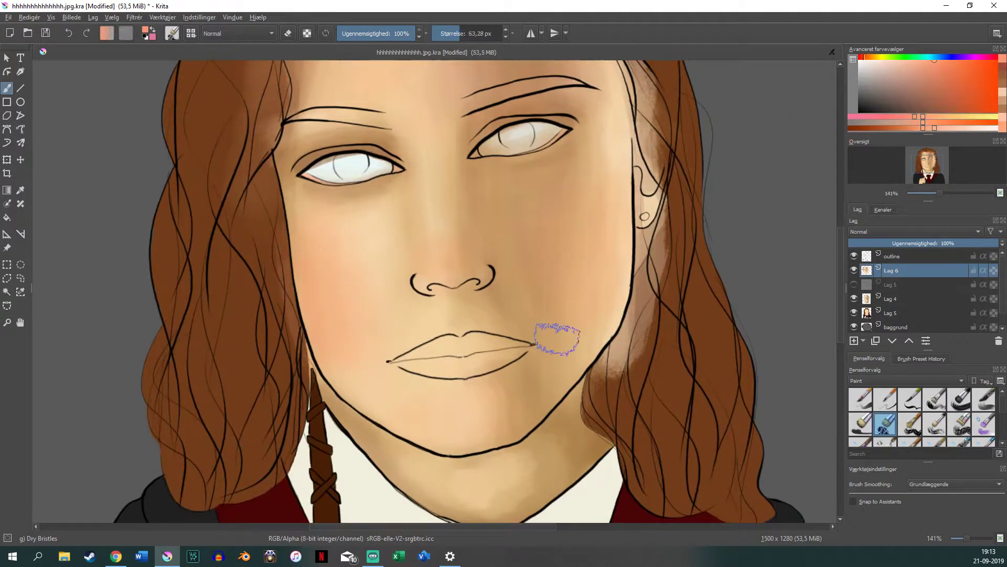
scroll(539, 333, up, 1)
scroll(539, 332, up, 2)
Shade around the eye in darker brown, then sample lighter and darker skin tones from the face.
ctrl+click(541, 283)
drag(519, 294, 538, 270)
scroll(537, 270, down, 3)
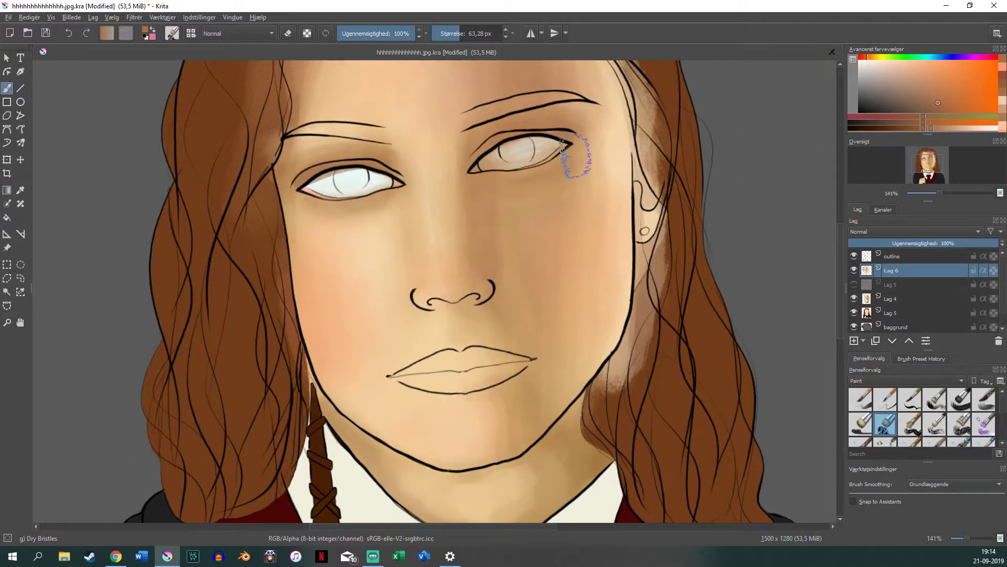
scroll(782, 161, down, 1)
ctrl+click(535, 250)
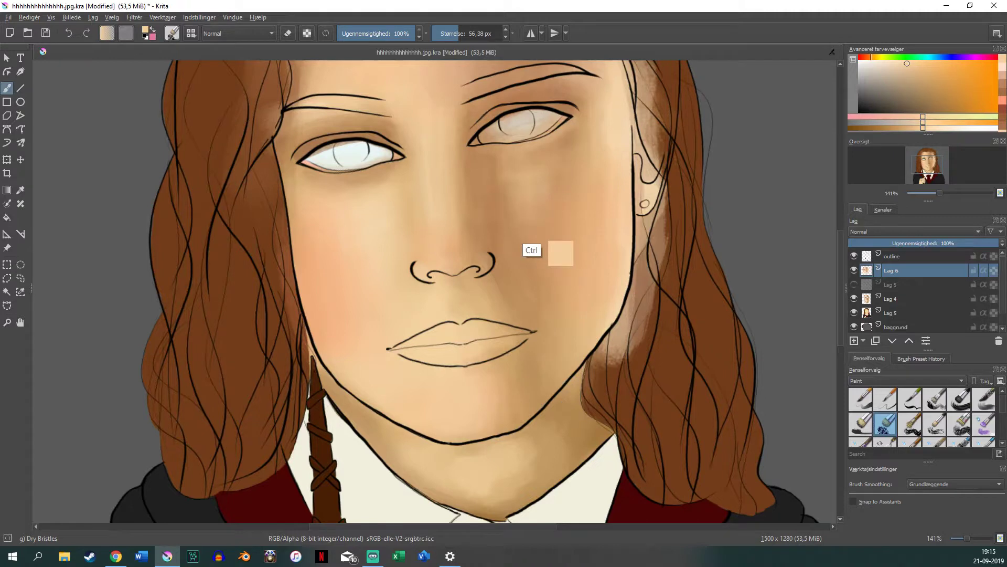
ctrl+click(504, 168)
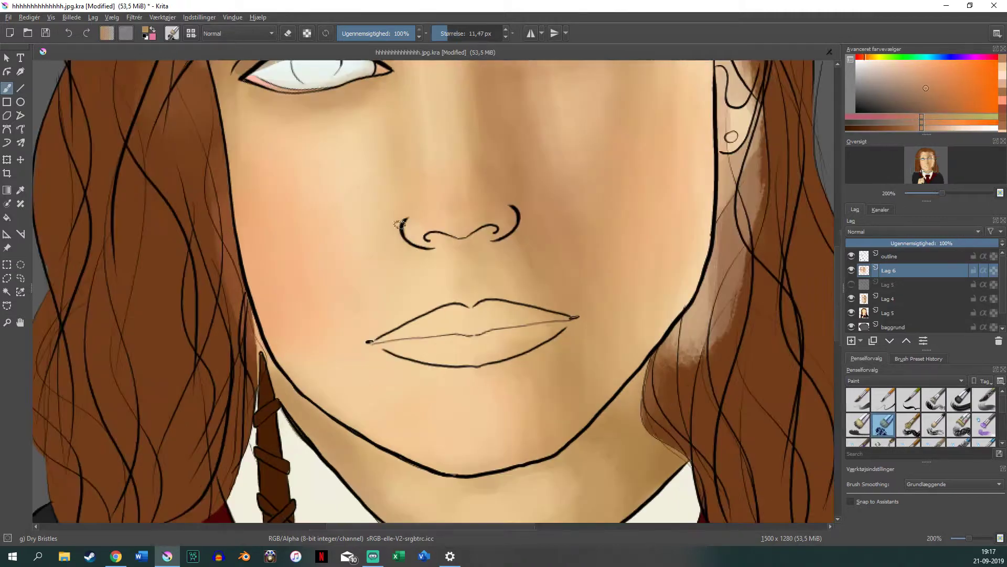
Paint a shadow below the nose and briefly try the blending brush.
scroll(432, 352, up, 1)
drag(379, 283, 394, 238)
key(slash)
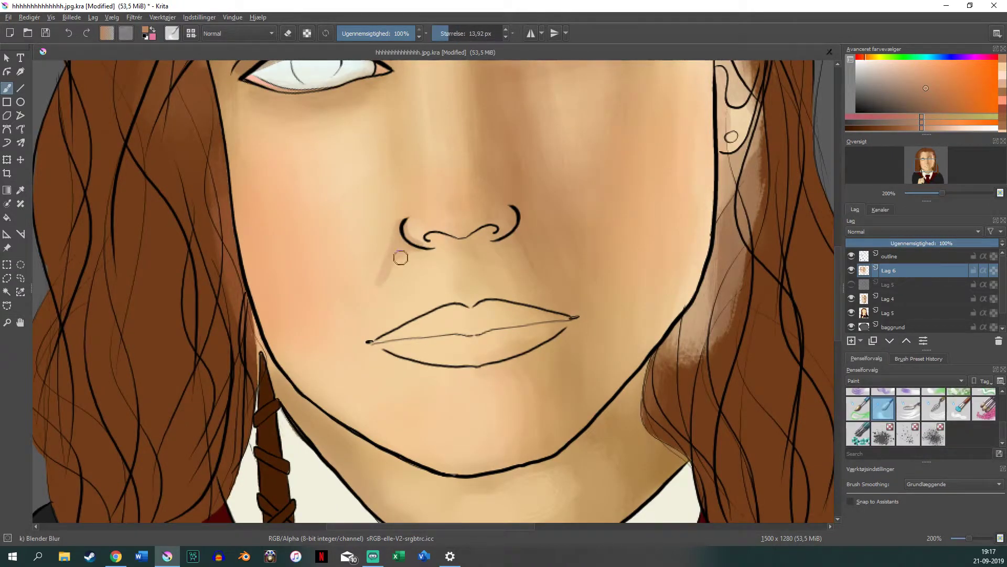
key(slash)
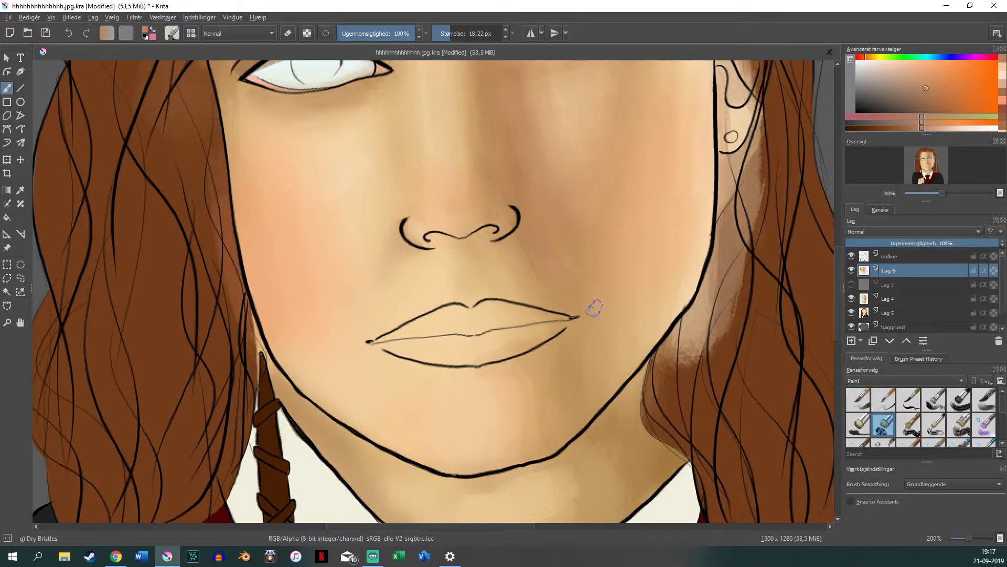
Paint a darker shadow under the lower lip with a smaller brush, then pick the blending brush.
ctrl+click(625, 337)
drag(625, 337, 523, 232)
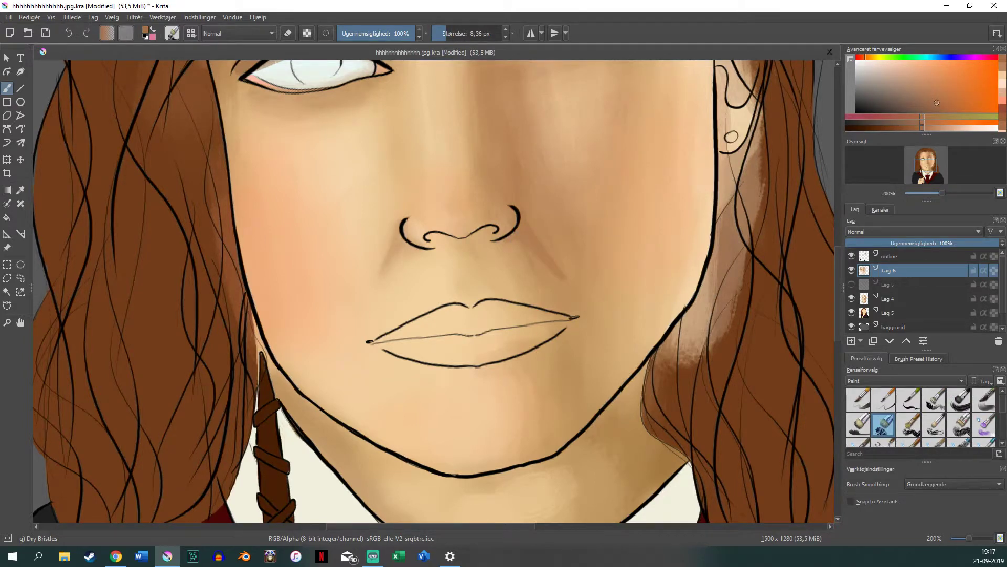
drag(489, 376, 478, 376)
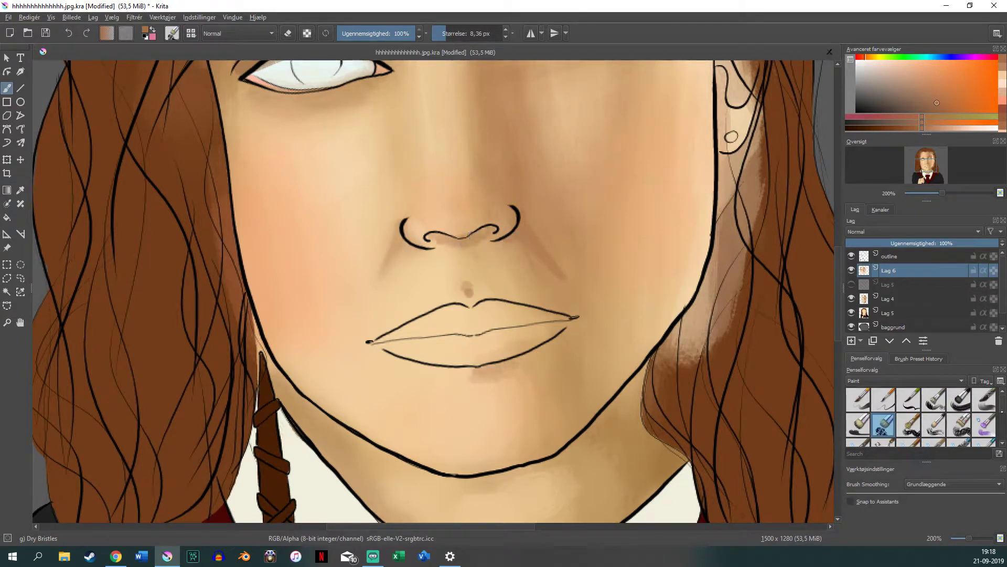
key(slash)
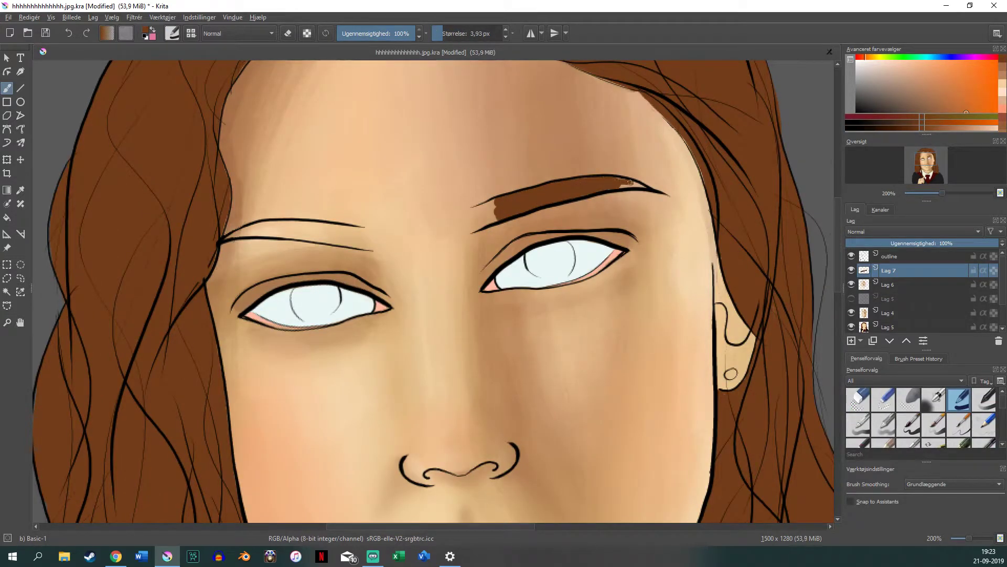
Fill the eyebrows brown, cover their inner ends with light skin tone, and blur them.
drag(266, 247, 336, 238)
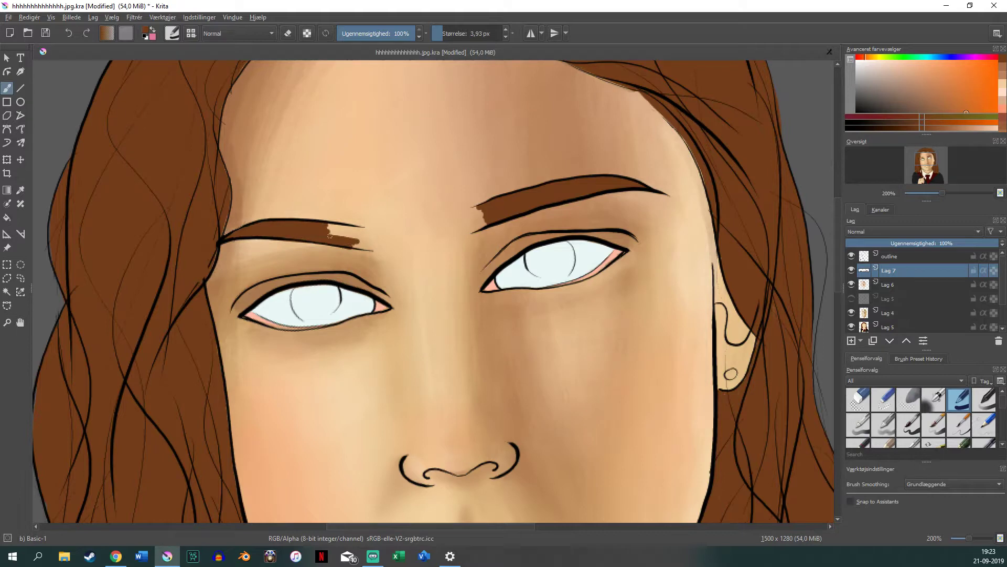
click(927, 88)
drag(467, 210, 482, 226)
drag(350, 230, 369, 232)
scroll(921, 414, down, 3)
click(908, 399)
drag(337, 234, 368, 237)
drag(475, 212, 669, 195)
Erase the black eyebrow outlines on the outline layer.
click(892, 256)
scroll(921, 415, up, 3)
click(859, 399)
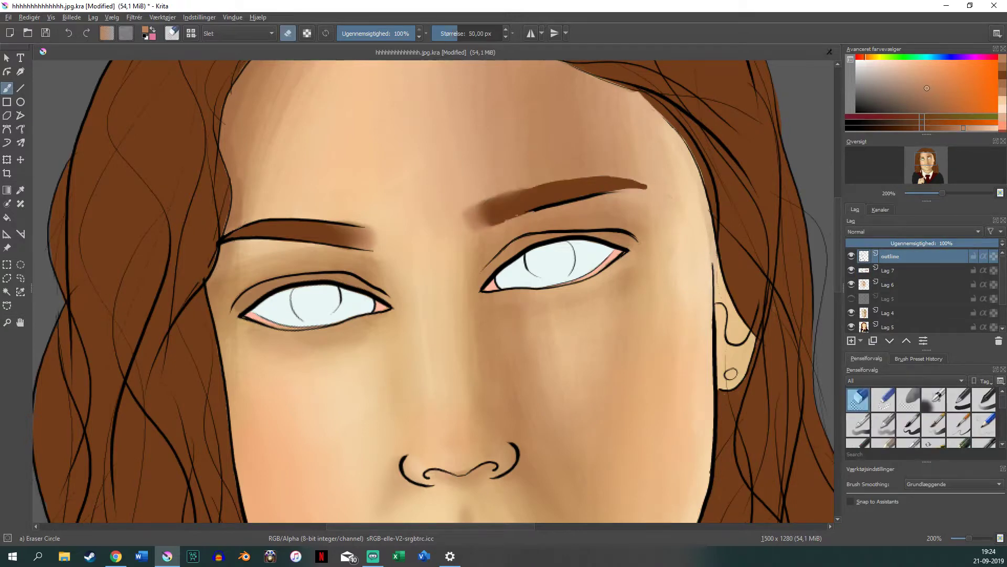
drag(223, 238, 367, 227)
Soften the hard edges of both eyebrows with the blending brush on the paint layer.
click(892, 270)
scroll(921, 414, down, 3)
click(908, 399)
drag(619, 186, 551, 185)
drag(325, 231, 263, 236)
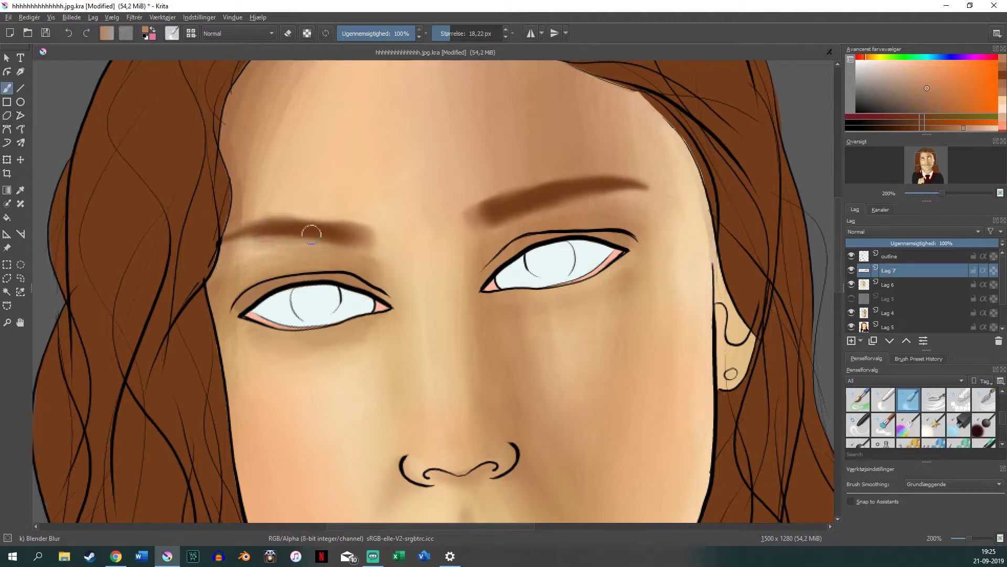
drag(351, 233, 289, 224)
scroll(522, 202, down, 5)
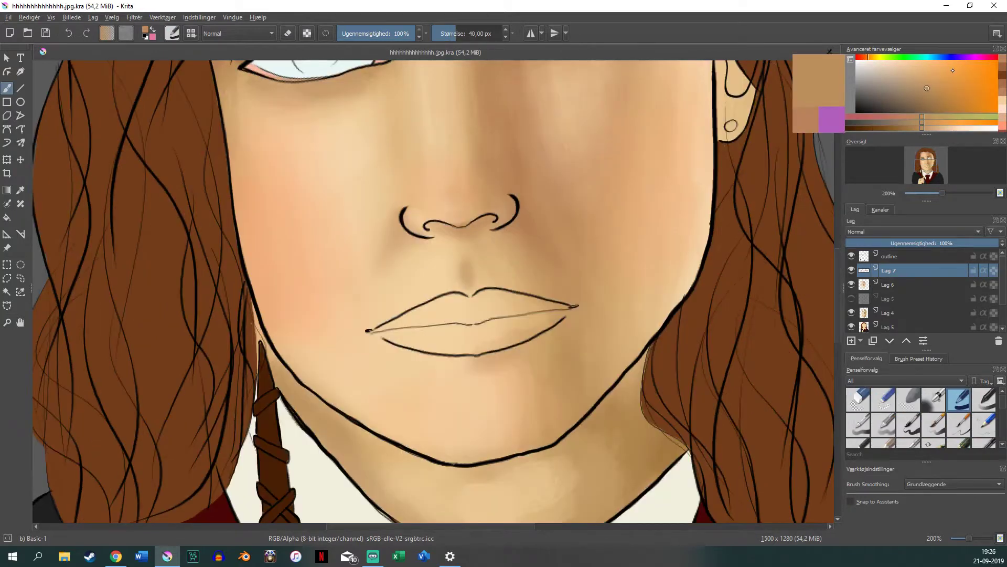
Paint a darker red line between the lips, blur the lips, and duplicate the lip layer.
mouse_move(435, 315)
mouse_down()
mouse_move(520, 325)
mouse_move(415, 334)
mouse_move(551, 311)
mouse_up()
key(bracketleft)
key(bracketleft)
key(bracketleft)
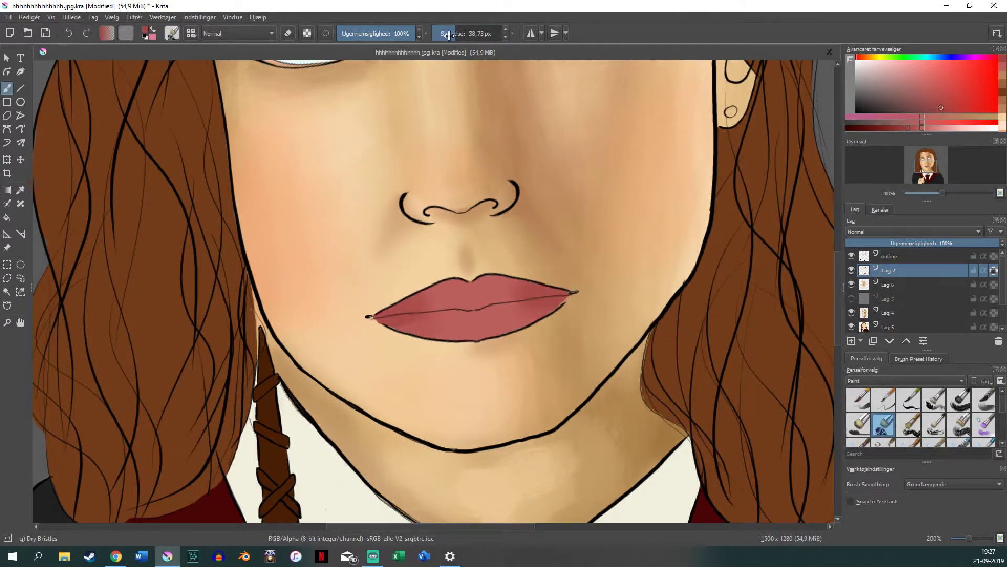
drag(531, 303, 387, 322)
key(plus)
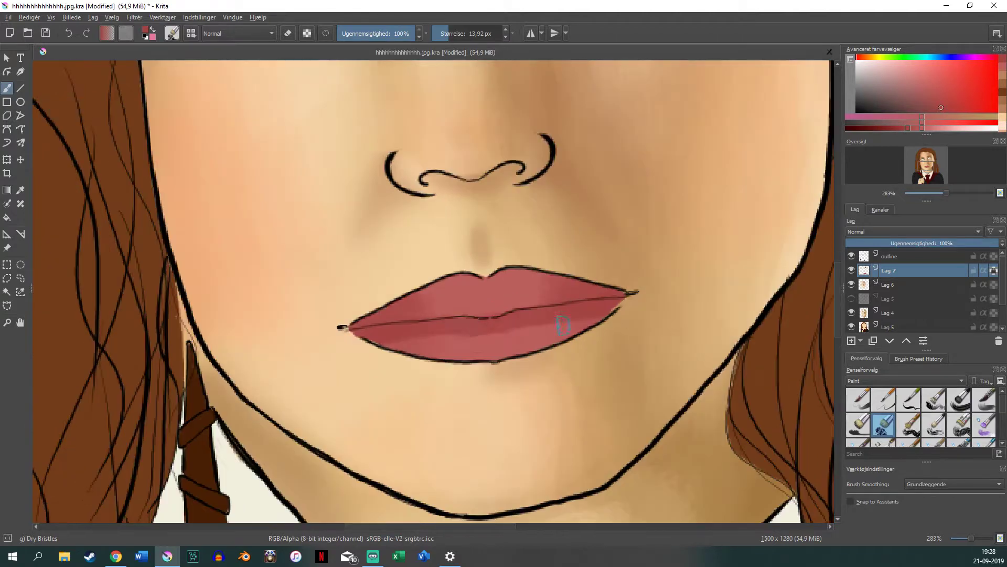
mouse_move(357, 325)
mouse_down()
mouse_move(517, 341)
mouse_move(502, 269)
mouse_up()
key(ctrl+j)
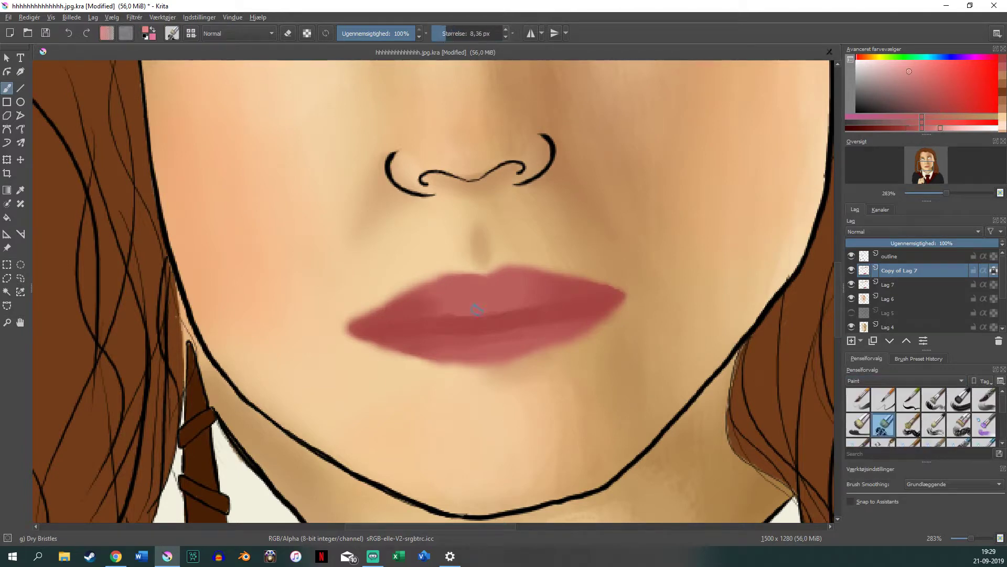
Add light pink highlights across both lips and blend them softly.
drag(459, 311, 490, 310)
drag(412, 318, 529, 304)
drag(527, 348, 455, 358)
drag(446, 280, 471, 279)
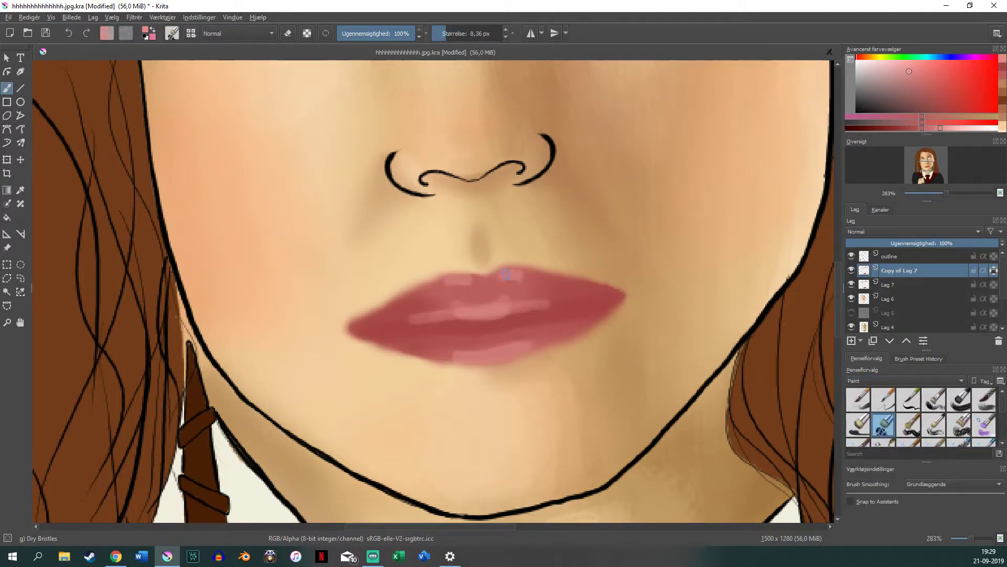
key(slash)
drag(456, 353, 483, 353)
drag(446, 315, 530, 315)
drag(522, 273, 480, 292)
key(slash)
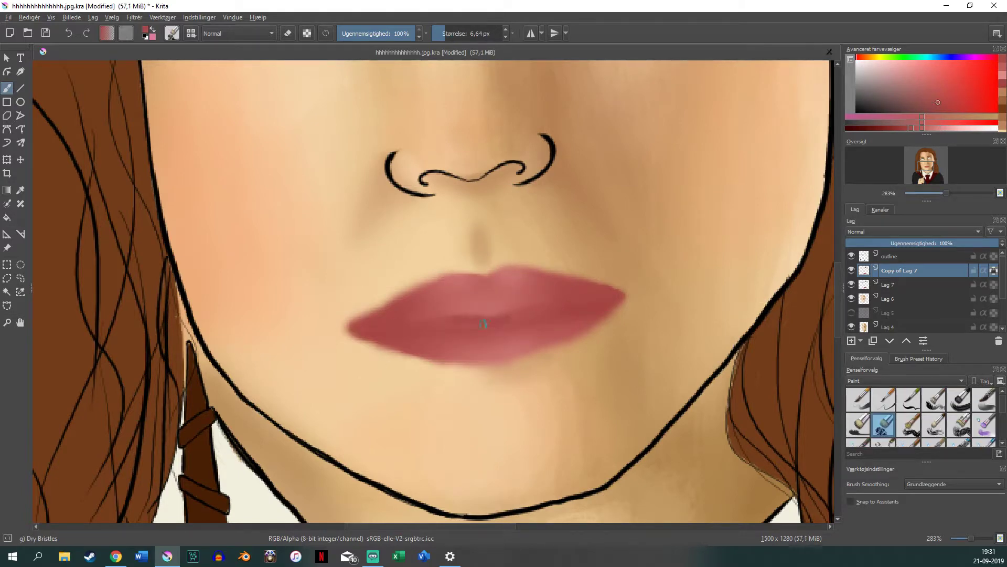
Darken the lip parting, add another pink highlight, and draw a thin dark lip line.
drag(477, 321, 619, 297)
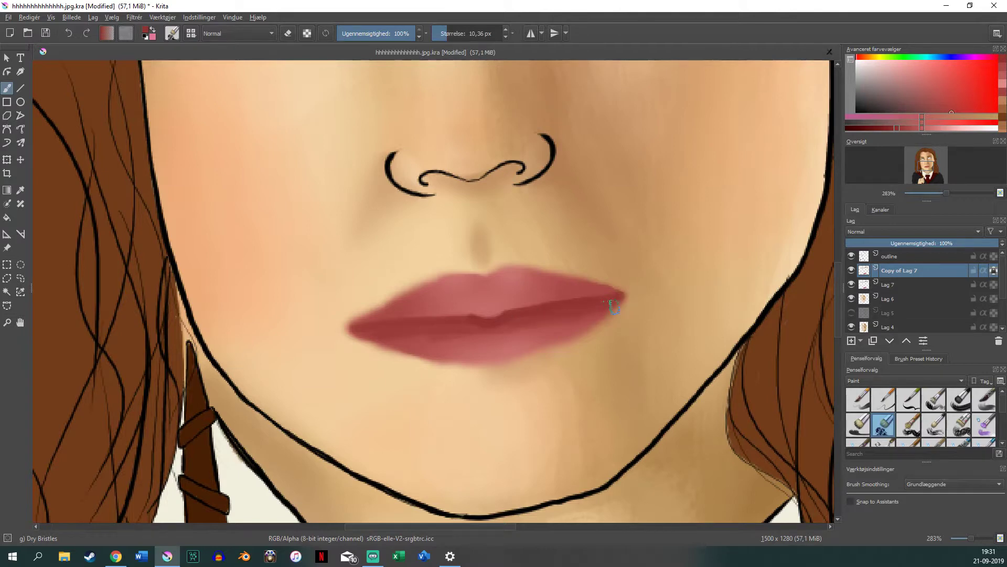
ctrl+click(627, 281)
click(488, 307)
drag(467, 349, 530, 341)
key(slash)
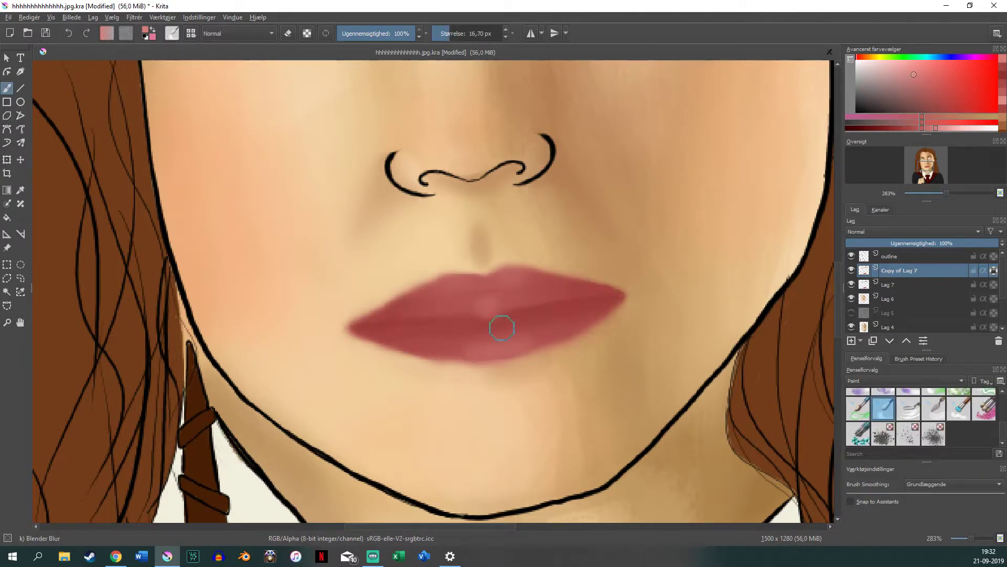
key(slash)
drag(512, 315, 601, 299)
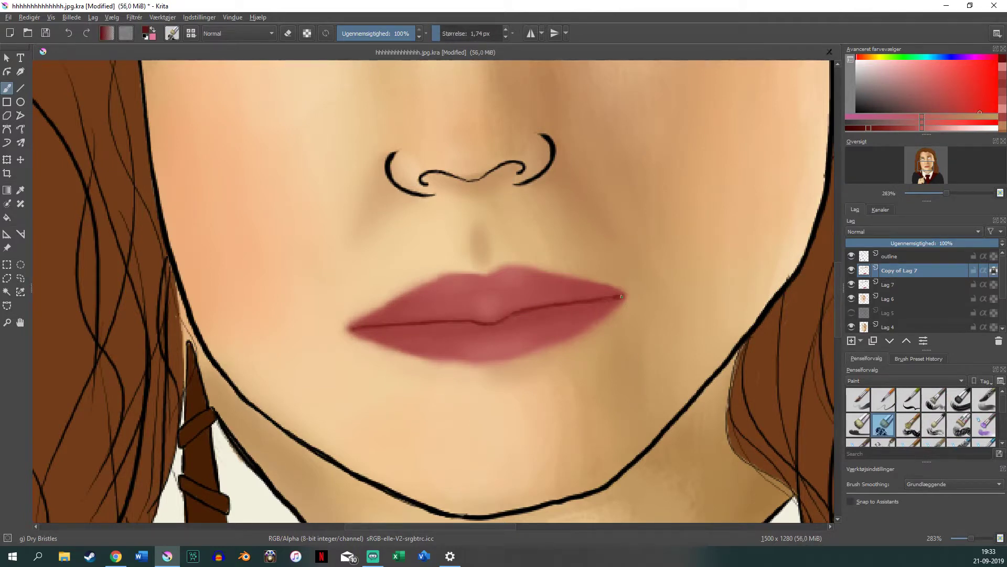
key(slash)
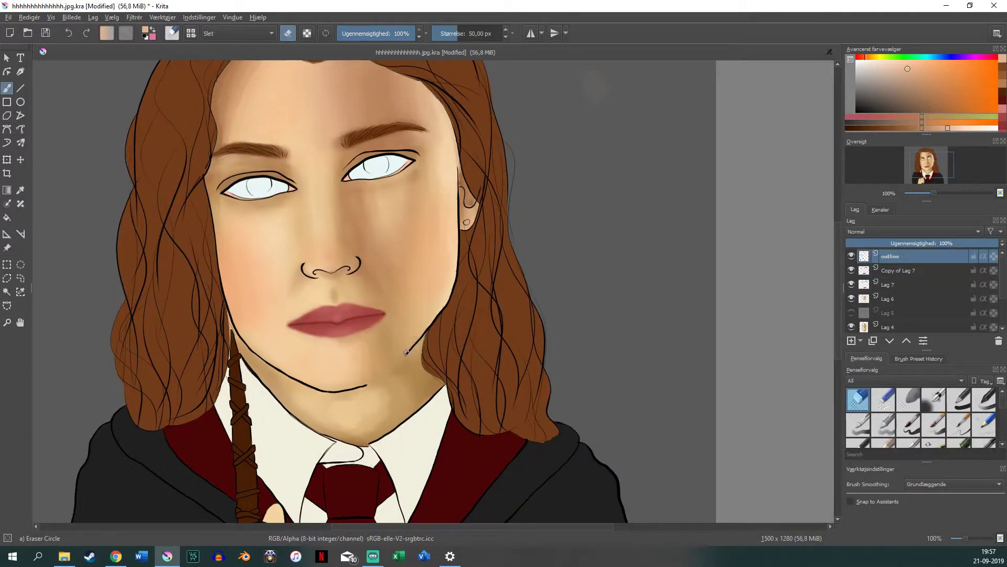
Zoom in and erase the black outline beside the face below the right ear.
scroll(417, 350, up, 1)
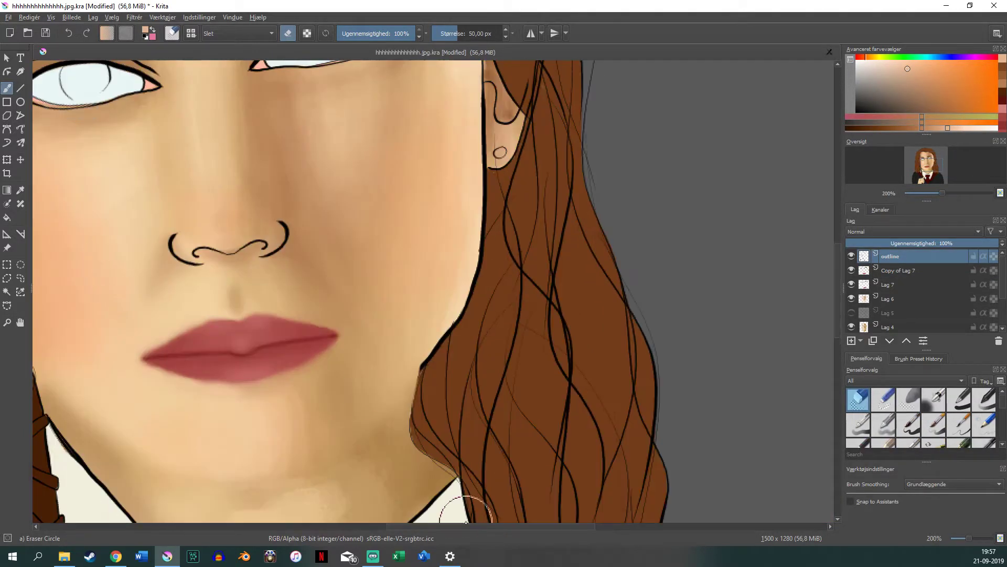
scroll(326, 303, up, 1)
scroll(288, 281, up, 4)
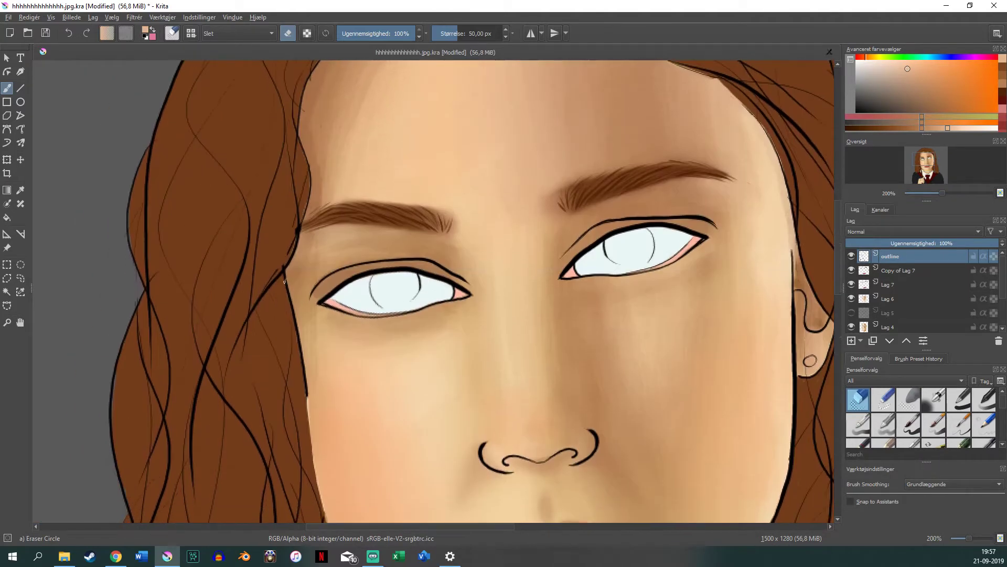
scroll(304, 376, down, 1)
drag(687, 315, 709, 338)
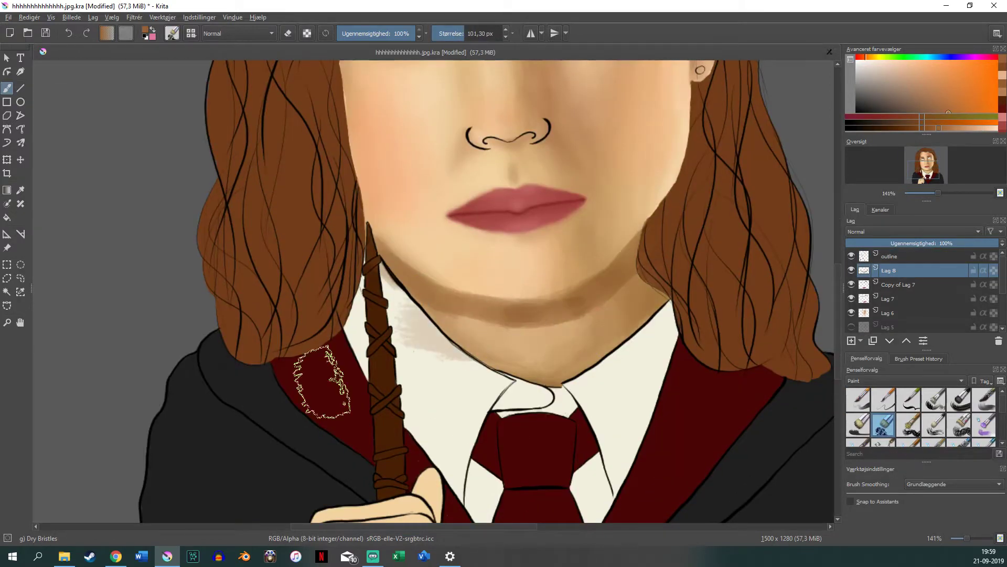
Smooth the neck shading by the collar and paint blurred brown nostril shading.
drag(409, 315, 604, 336)
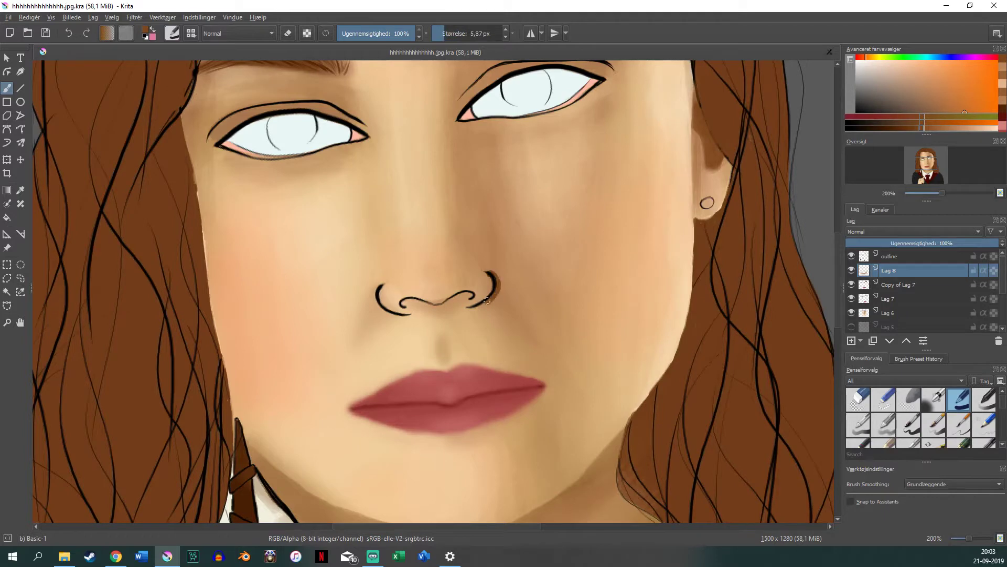
drag(379, 286, 406, 303)
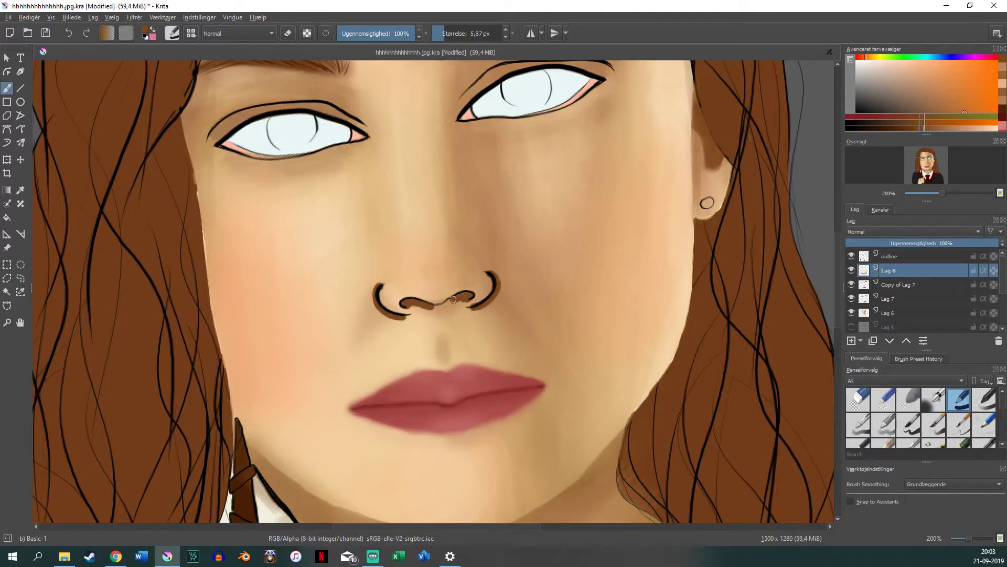
click(908, 399)
drag(493, 278, 467, 302)
mouse_move(404, 315)
mouse_down()
mouse_move(375, 295)
mouse_move(507, 292)
mouse_up()
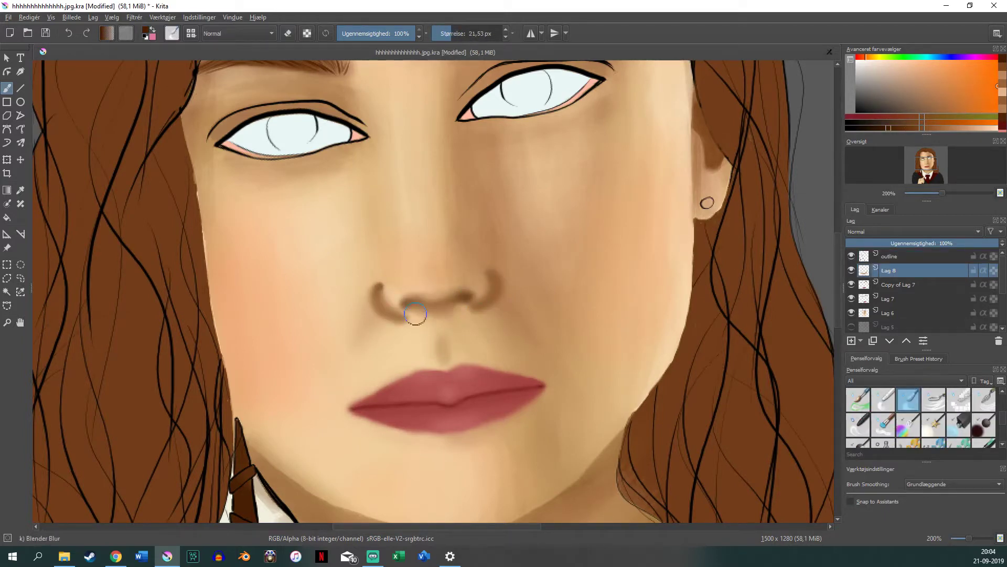
Erase part of the left nostril's dark shading and undo the left upper-lid stroke.
key(e)
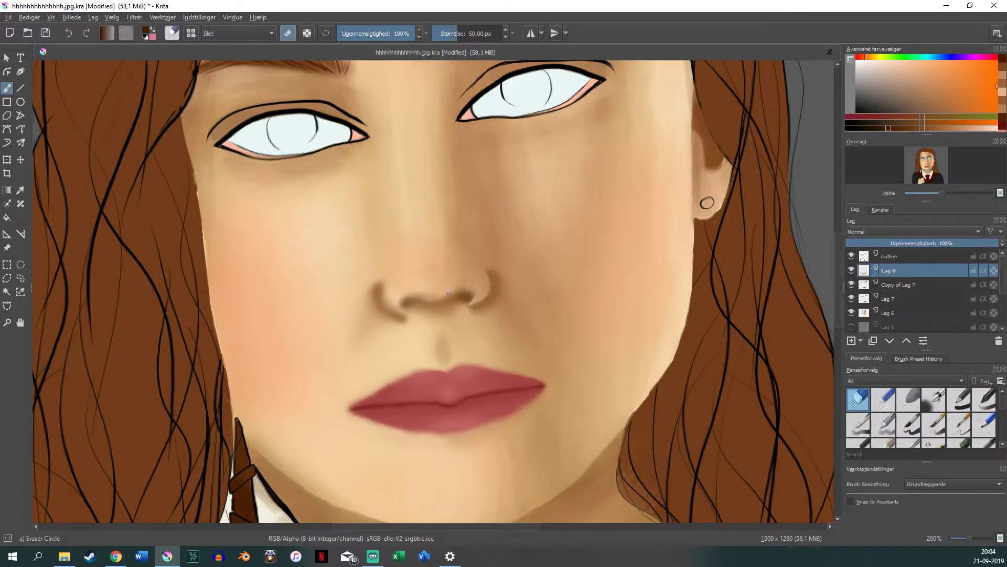
drag(425, 293, 401, 315)
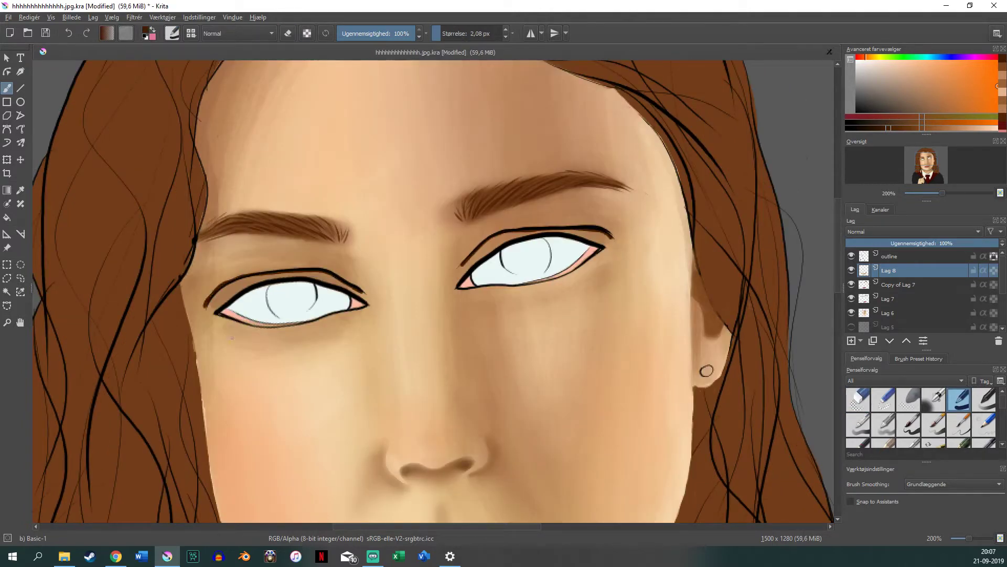
key(ctrl+z)
drag(207, 307, 243, 277)
Erase the right upper-lid outline on the outline layer and undo the lid crease strokes.
key(Page_Up)
key(slash)
drag(464, 263, 551, 223)
key(Page_Down)
key(ctrl+z)
key(ctrl+z)
key(ctrl+z)
key(ctrl+z)
key(ctrl+z)
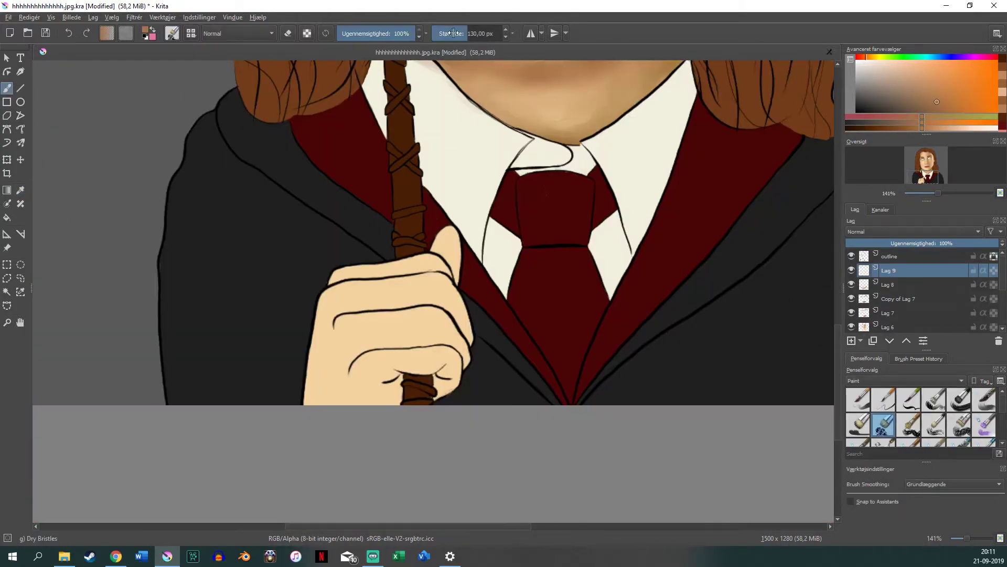
Shade the hand and knuckles with skin tones using a smaller brush.
click(449, 33)
drag(330, 273, 448, 262)
drag(304, 300, 472, 325)
drag(341, 357, 467, 341)
drag(362, 388, 467, 386)
drag(367, 339, 459, 338)
drag(446, 237, 456, 262)
drag(352, 305, 467, 294)
drag(336, 362, 446, 325)
drag(452, 384, 382, 377)
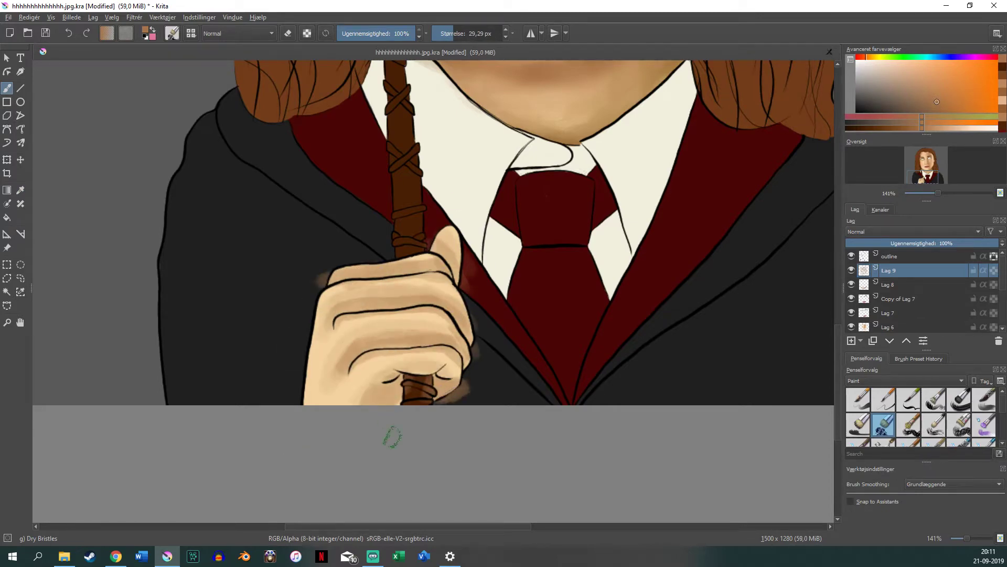
Refine the knuckle shading and erase the outline along the thumb and hand's right edge.
key(bracketleft)
drag(330, 275, 452, 268)
mouse_move(328, 320)
mouse_down()
mouse_move(420, 315)
mouse_move(467, 378)
mouse_up()
drag(347, 352, 399, 379)
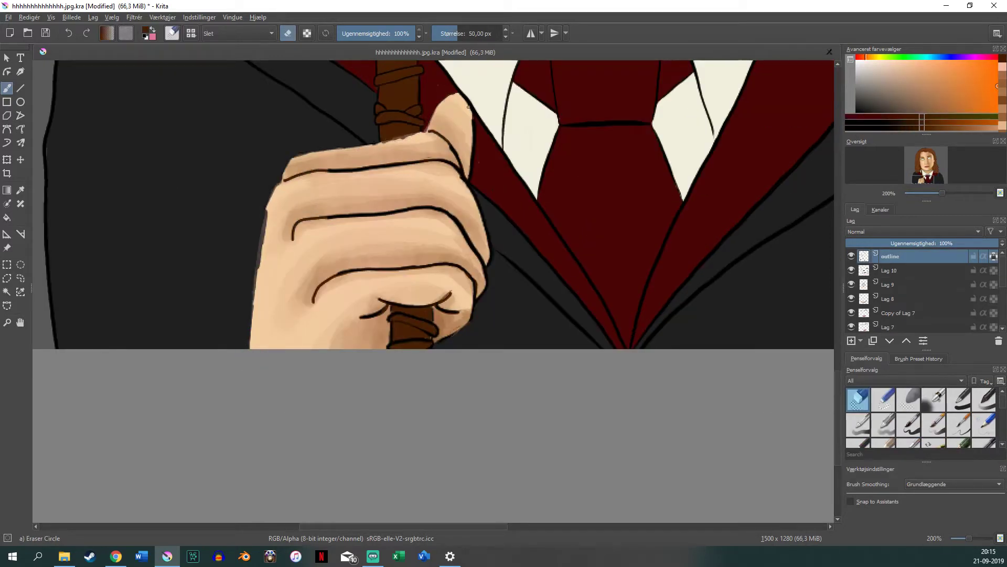
drag(469, 107, 467, 178)
mouse_move(475, 302)
mouse_down()
mouse_move(483, 222)
mouse_move(348, 225)
mouse_up()
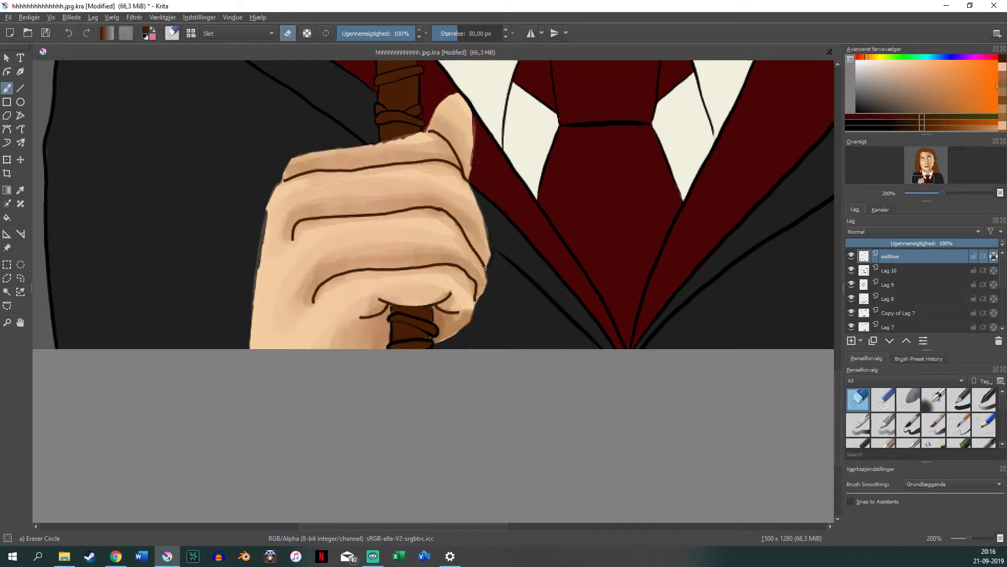
Blur the top, middle and lower knuckle lines into soft creases on Lag 10.
scroll(922, 415, down, 3)
click(908, 399)
click(890, 270)
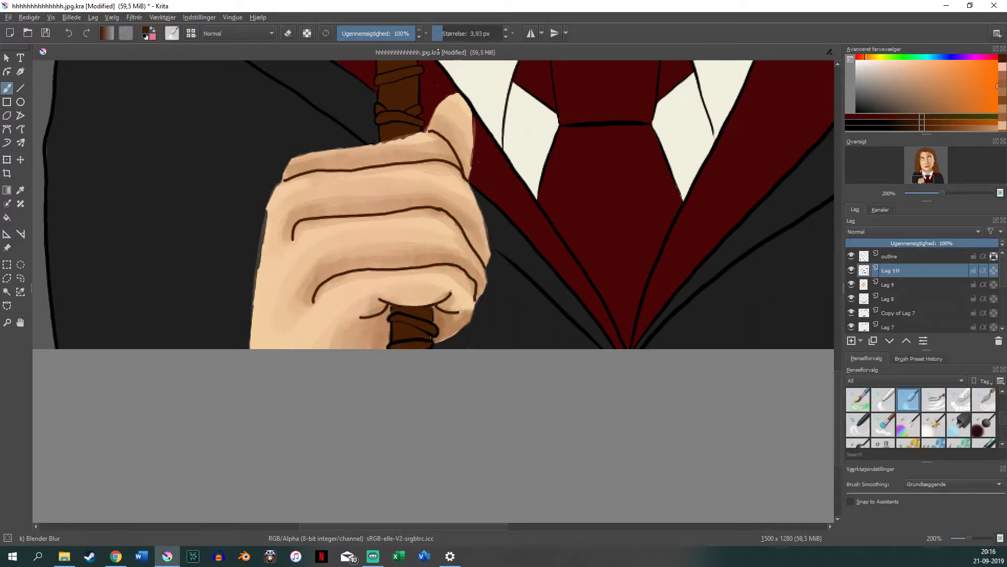
drag(320, 172, 468, 158)
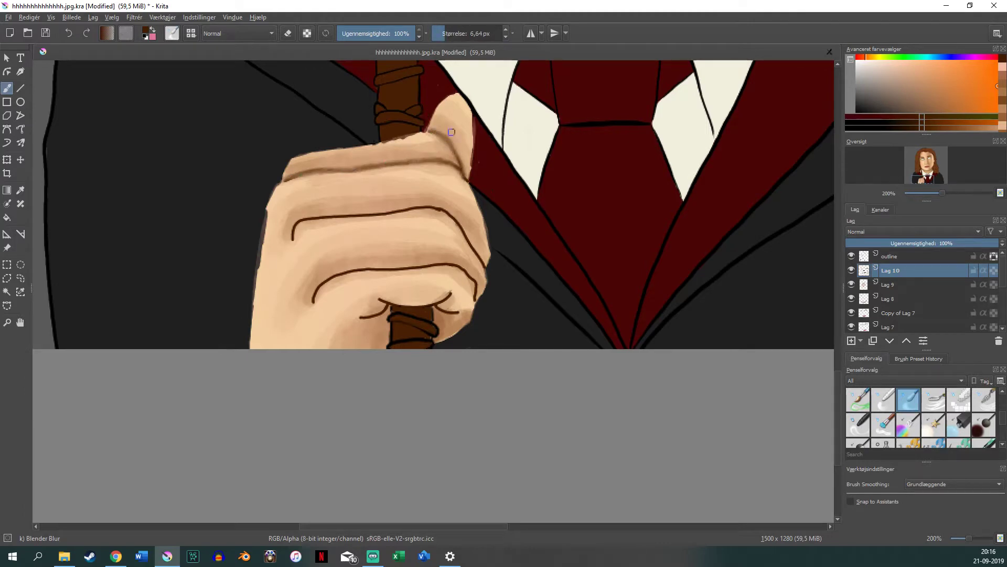
drag(291, 236, 447, 212)
mouse_move(314, 301)
mouse_down()
mouse_move(370, 268)
mouse_move(476, 294)
mouse_up()
key(bracketright)
key(bracketright)
key(bracketright)
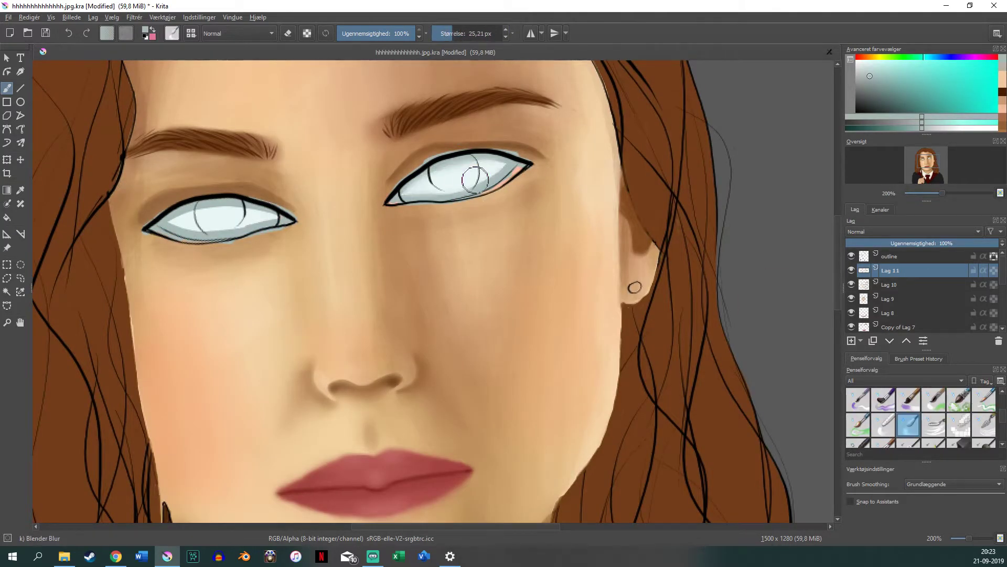
Add yellow highlights to the irises and blend them in both eyes.
key(e)
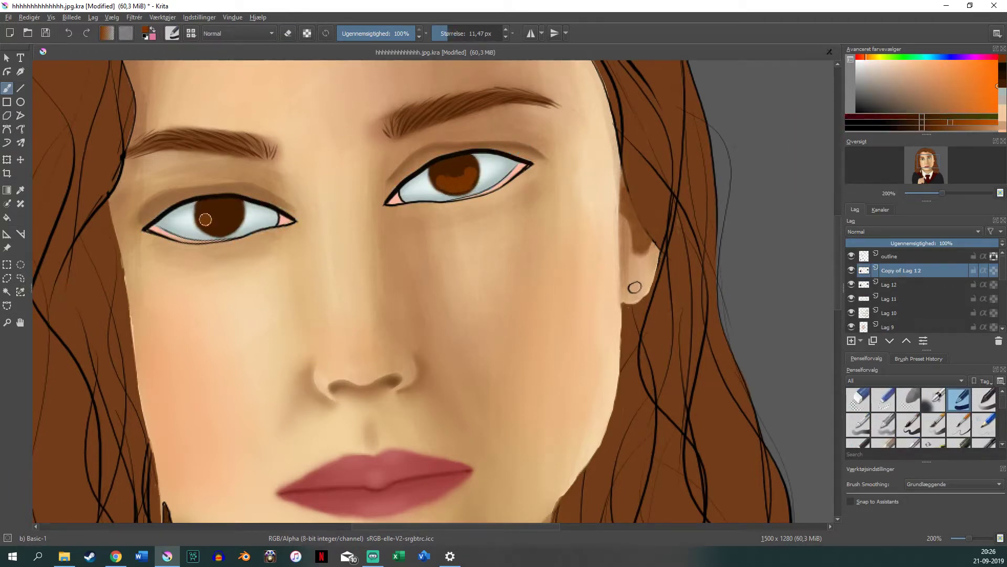
click(937, 129)
mouse_move(446, 184)
mouse_down()
mouse_move(467, 177)
mouse_move(451, 181)
mouse_up()
scroll(923, 414, down, 3)
click(909, 424)
drag(228, 218, 233, 217)
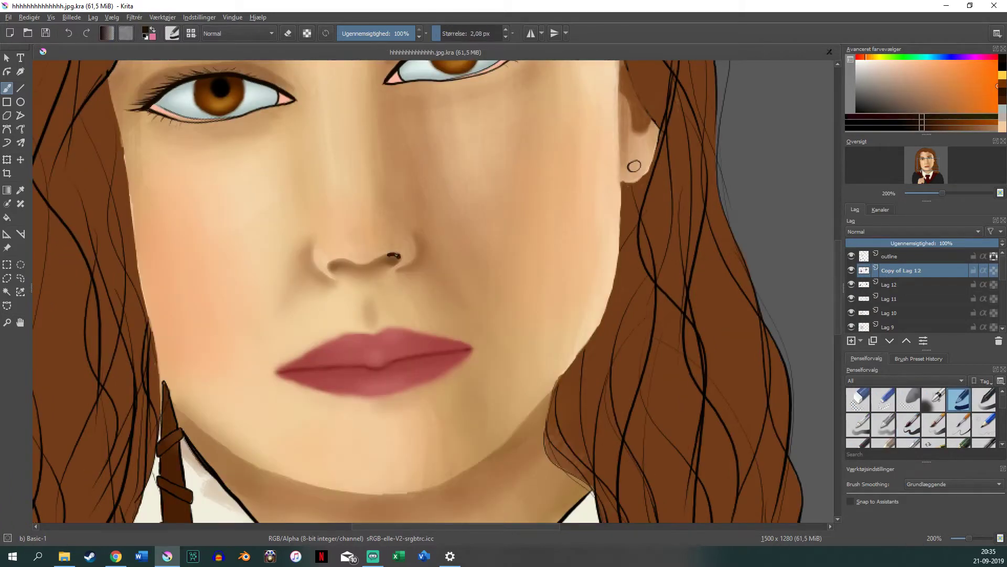
Darken the right nostril and paint grey shading along the robe outline.
drag(385, 256, 399, 257)
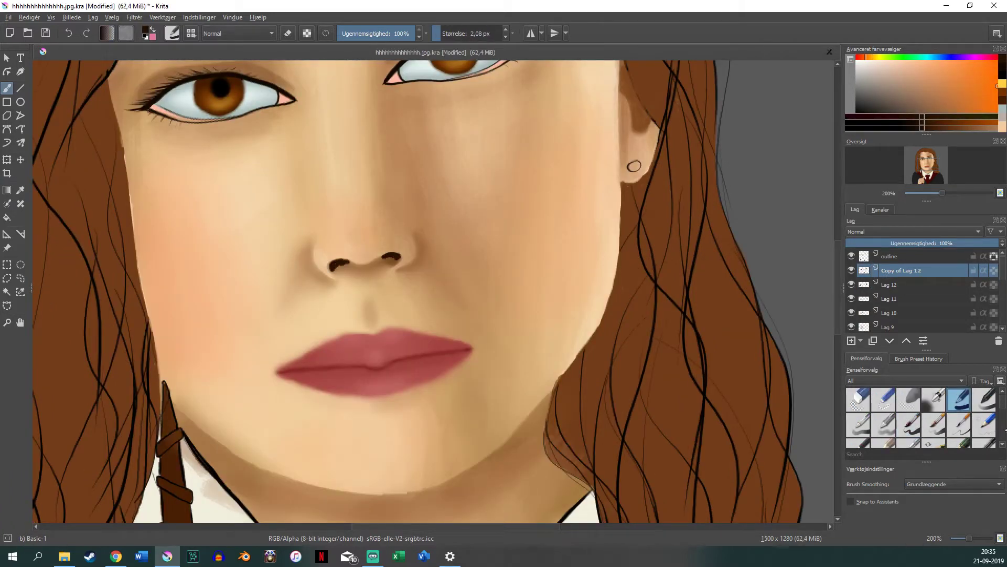
key(slash)
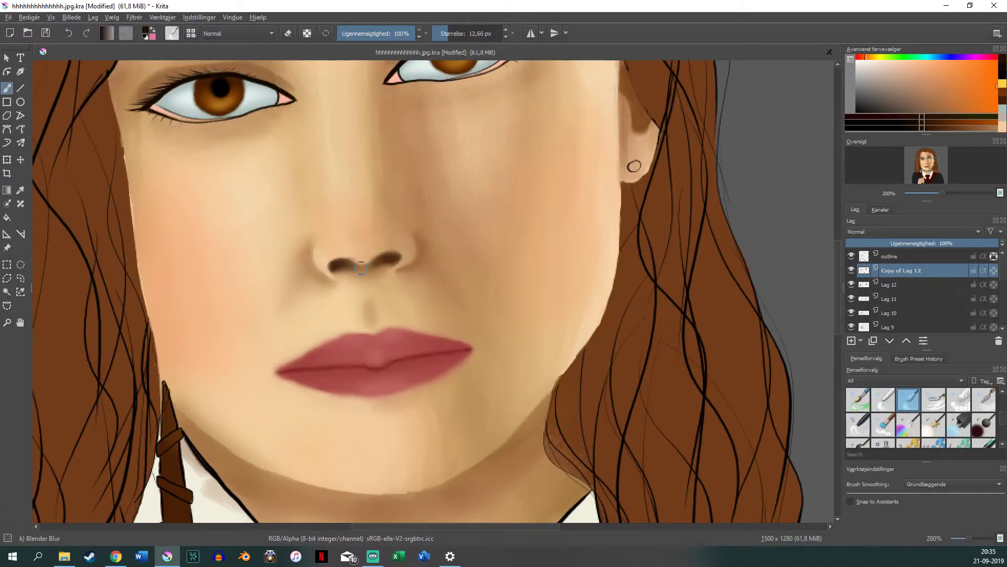
mouse_move(645, 220)
mouse_down()
mouse_move(703, 258)
mouse_move(772, 383)
mouse_up()
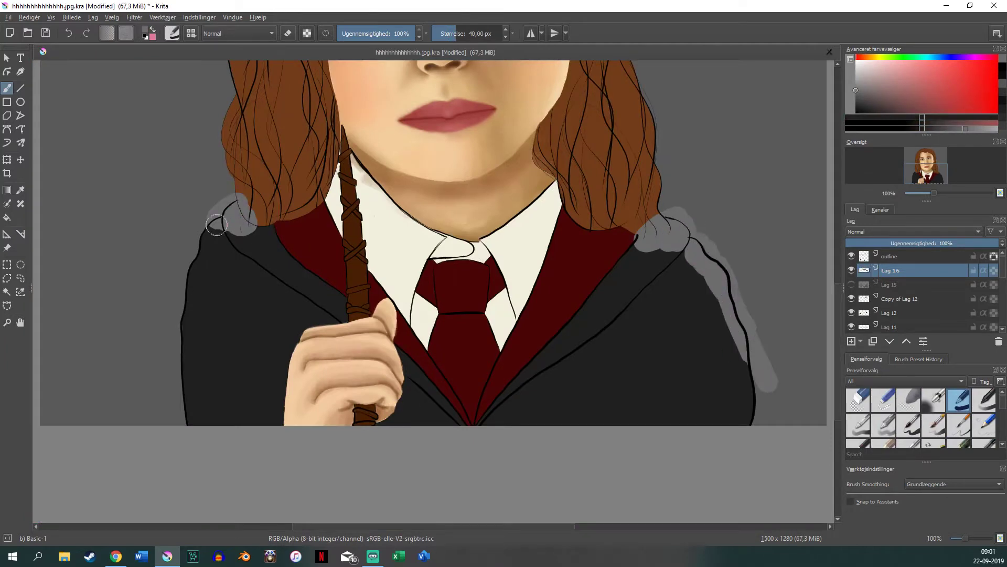
Paint grey and lighter grey shading along both sides of the robe outline.
drag(247, 200, 173, 362)
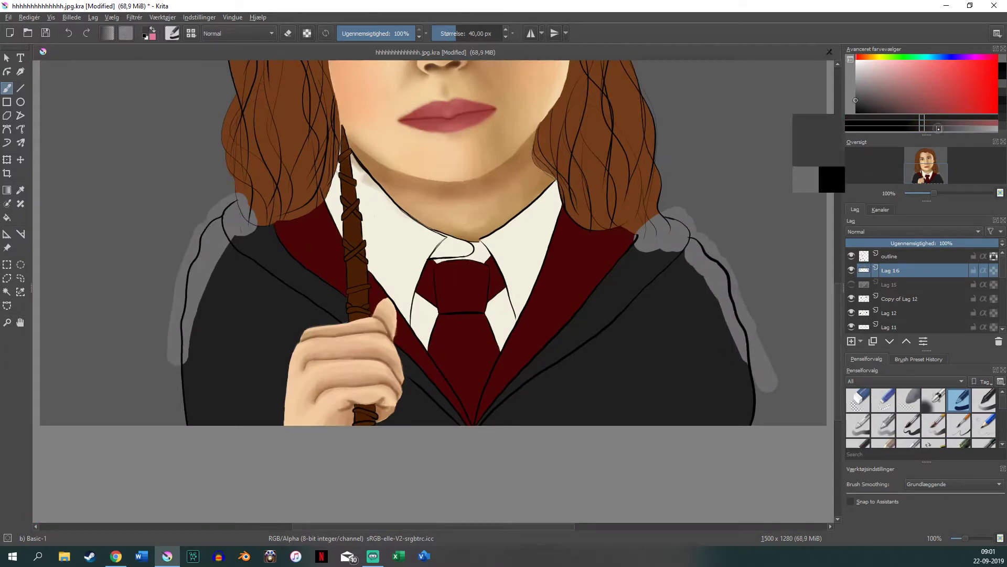
drag(656, 236, 749, 398)
drag(247, 216, 178, 394)
drag(630, 244, 730, 375)
drag(708, 341, 756, 425)
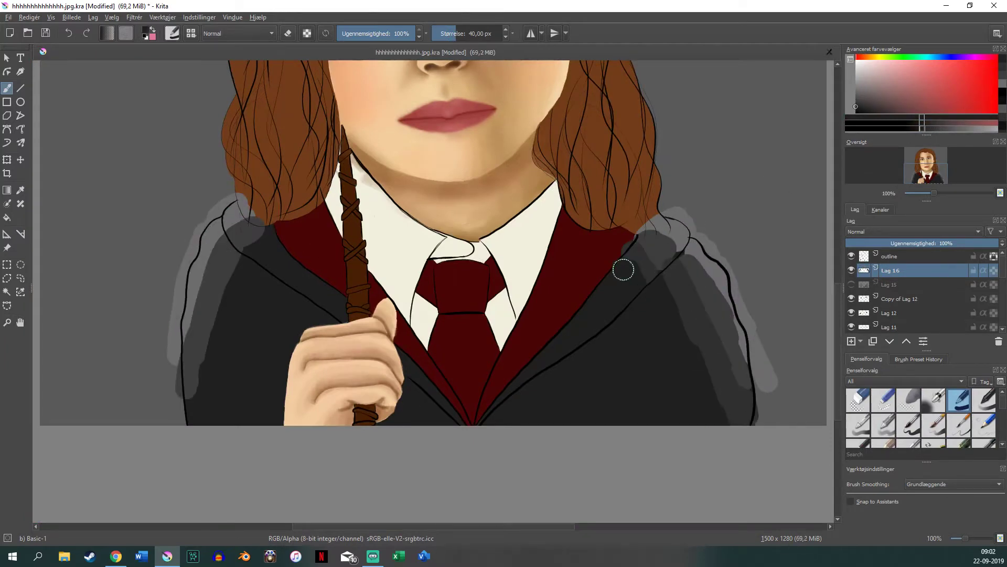
drag(623, 267, 694, 363)
drag(272, 224, 190, 422)
drag(264, 234, 186, 420)
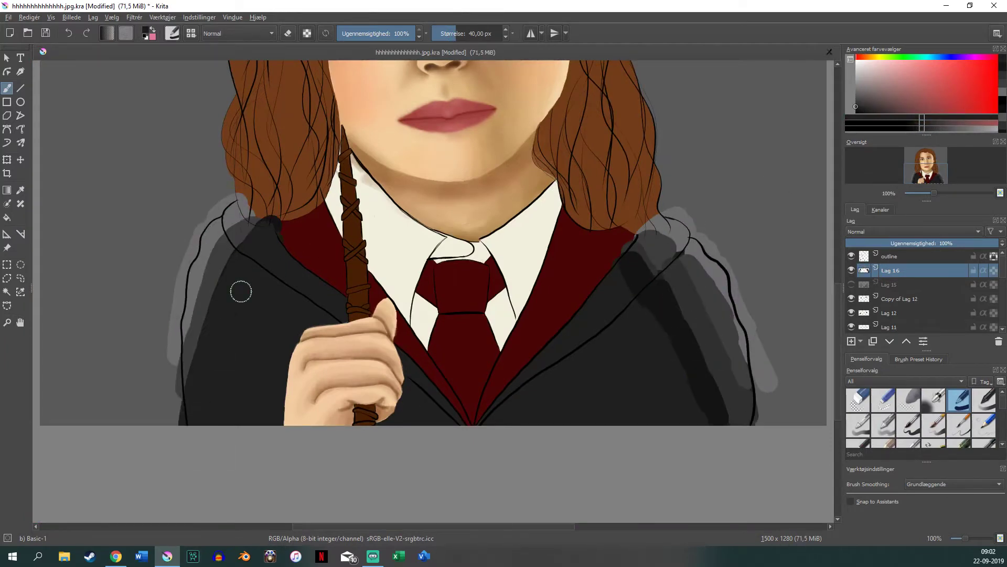
drag(265, 220, 186, 420)
drag(245, 263, 200, 422)
drag(278, 230, 231, 423)
Paint black shading bands on the robe and around the wand, hand and tie.
drag(288, 261, 267, 422)
drag(620, 286, 661, 423)
drag(591, 304, 619, 423)
drag(577, 301, 572, 422)
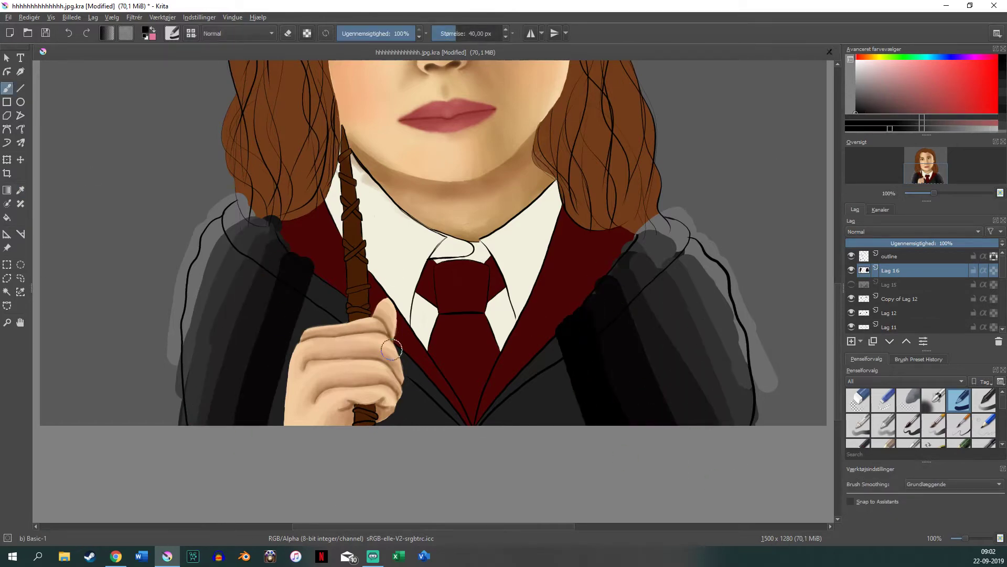
drag(315, 275, 294, 422)
drag(346, 296, 409, 420)
drag(567, 341, 546, 421)
drag(446, 367, 468, 419)
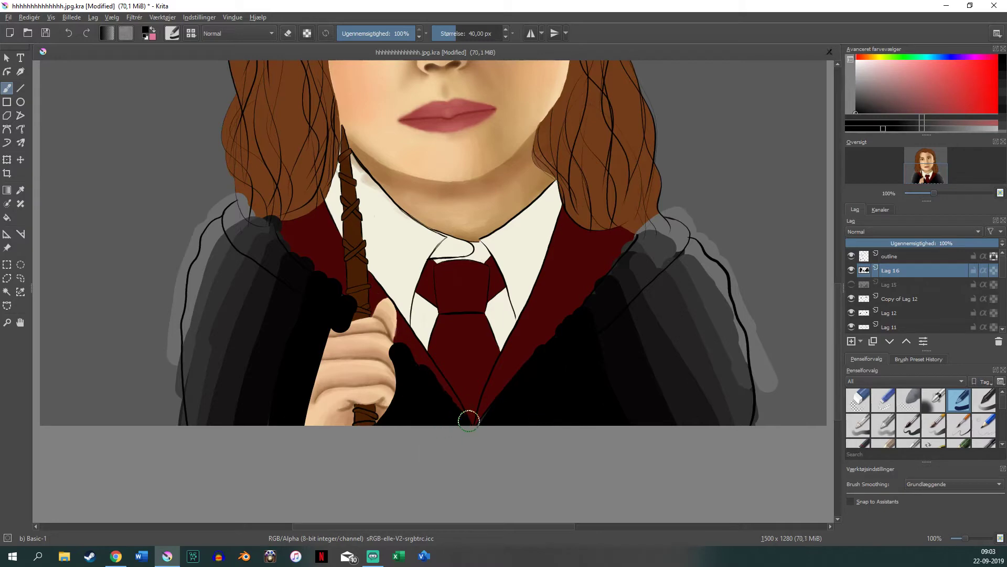
Blend the banded robe shading and soften the collar outline and hand's left edge.
scroll(1000, 417, down, 3)
scroll(1001, 417, up, 1)
click(908, 425)
mouse_move(608, 309)
mouse_down()
mouse_move(667, 242)
mouse_move(698, 268)
mouse_move(735, 420)
mouse_up()
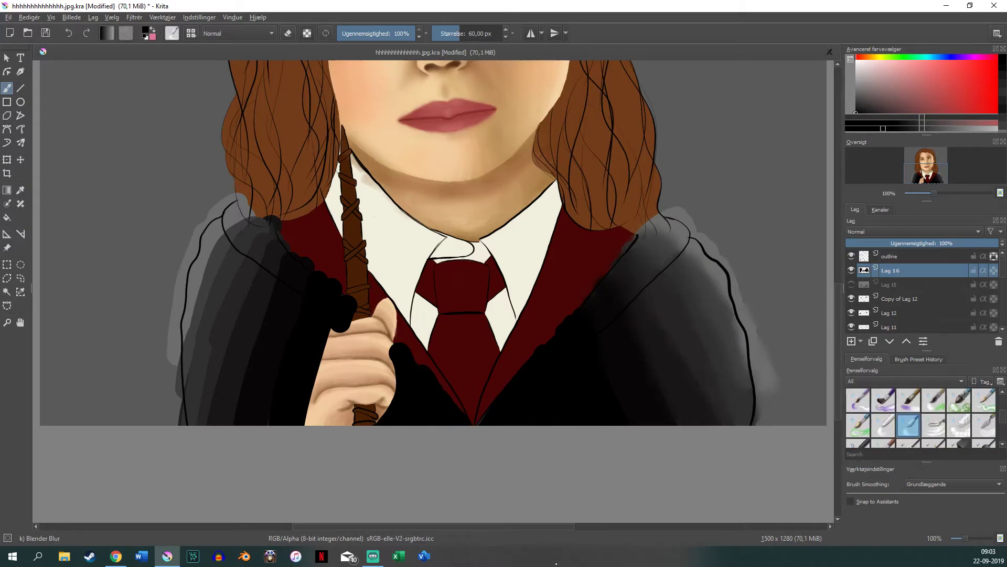
drag(326, 419, 314, 330)
drag(236, 231, 223, 401)
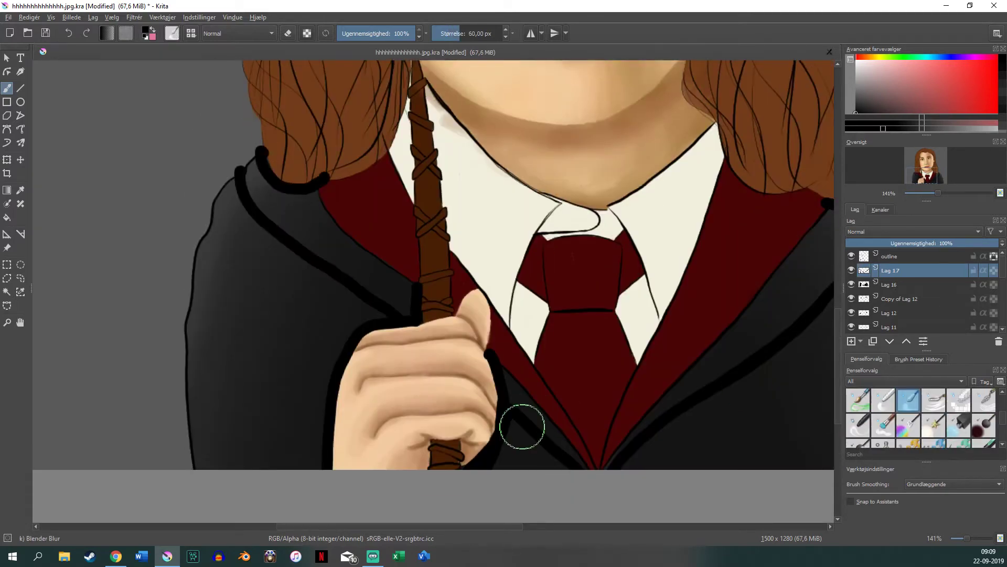
mouse_move(218, 157)
mouse_down()
mouse_move(344, 289)
mouse_move(322, 416)
mouse_up()
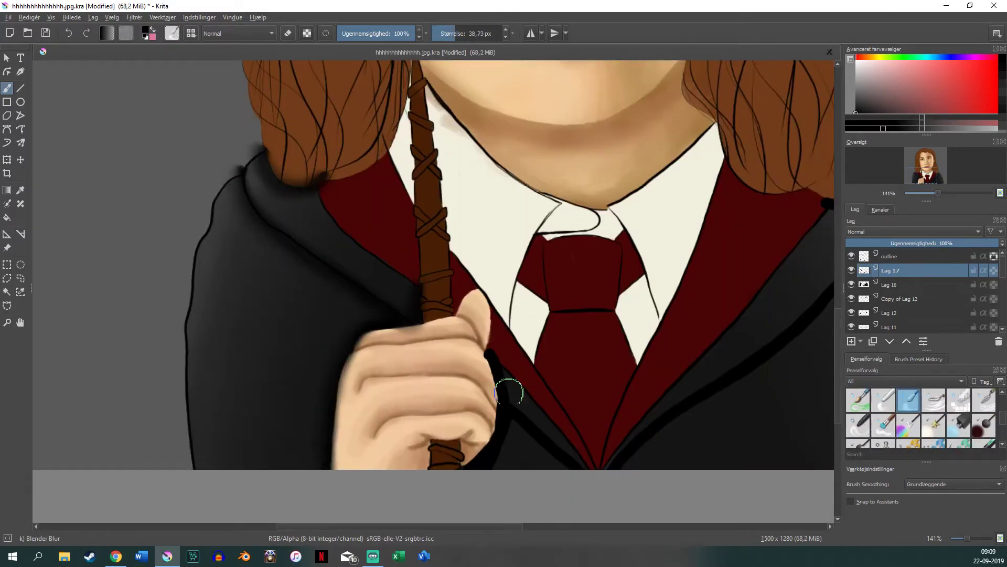
scroll(506, 209, right, 5)
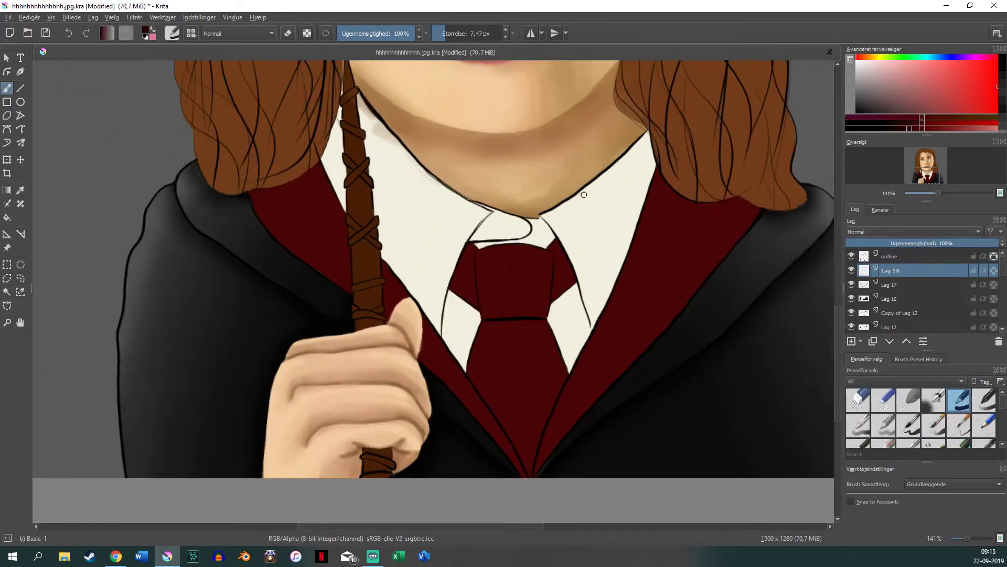
Shade the left and right lapel edges with dark red.
drag(321, 163, 265, 218)
mouse_move(347, 210)
mouse_down()
mouse_move(349, 277)
mouse_move(427, 367)
mouse_up()
drag(654, 167, 763, 207)
drag(698, 279, 549, 454)
Shade the tie knot, horizontal band and lower tie edges with dark red.
mouse_move(475, 240)
mouse_down()
mouse_move(457, 281)
mouse_move(467, 310)
mouse_up()
drag(557, 236, 572, 305)
drag(470, 325, 562, 321)
drag(572, 362, 530, 462)
drag(550, 321, 563, 364)
drag(484, 278, 486, 317)
drag(546, 258, 546, 292)
drag(470, 281, 453, 307)
drag(560, 236, 580, 299)
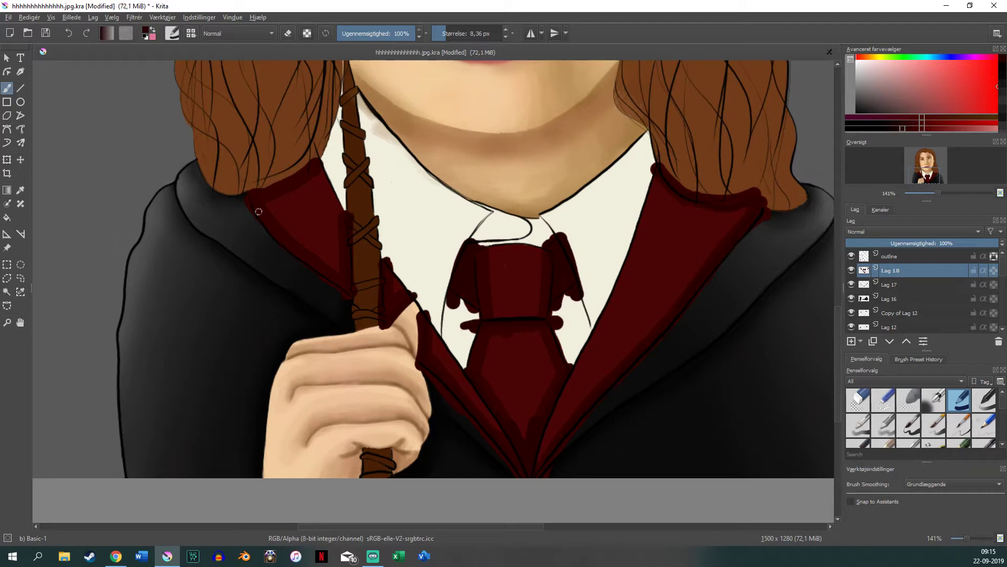
Soften the lapel edge beside the wand and the tie knot's upper right edge with the blur brush.
key(slash)
drag(389, 321, 404, 304)
drag(554, 236, 574, 270)
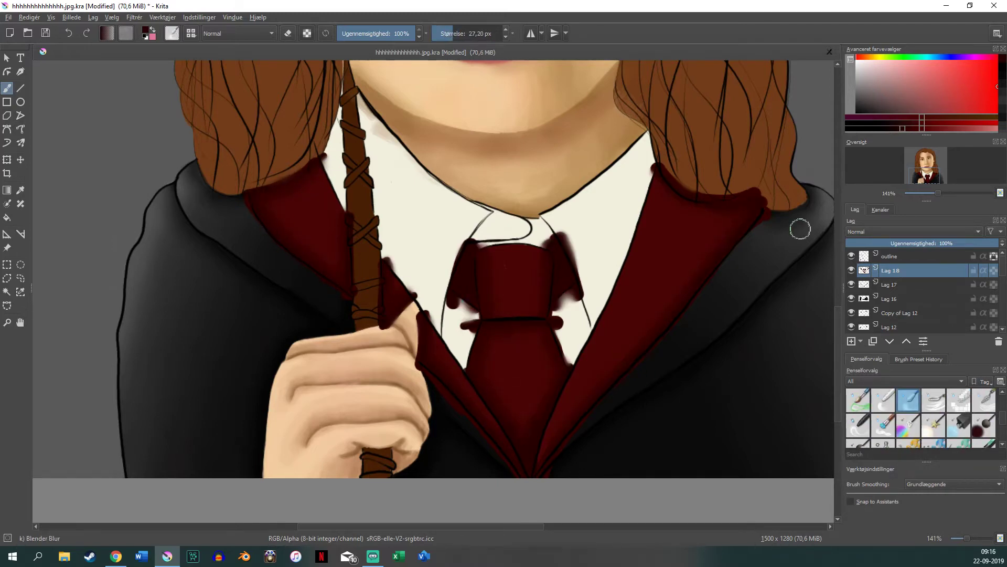
Paint light grey shading around the tie knot, the collar tips and both collar edges.
key(slash)
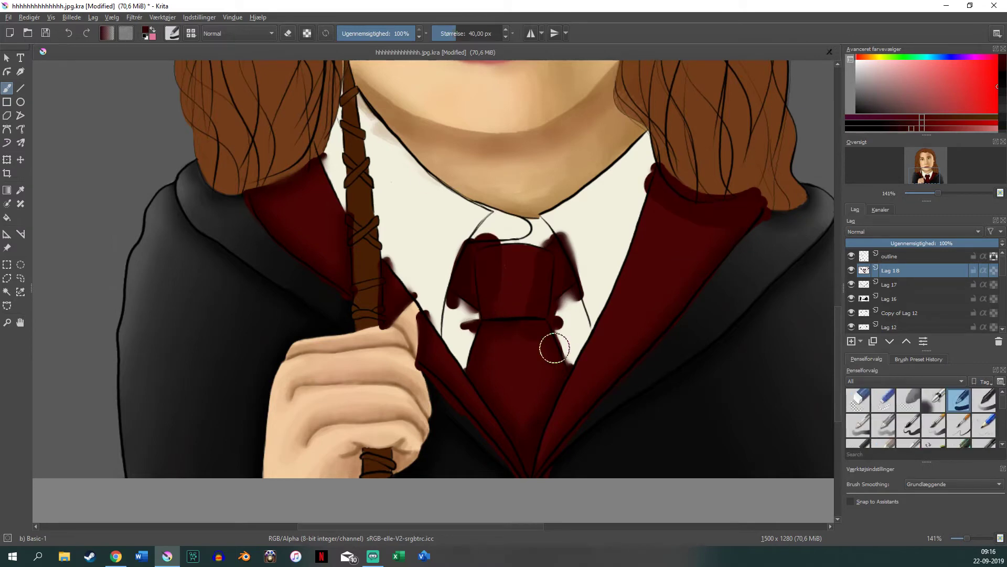
key(slash)
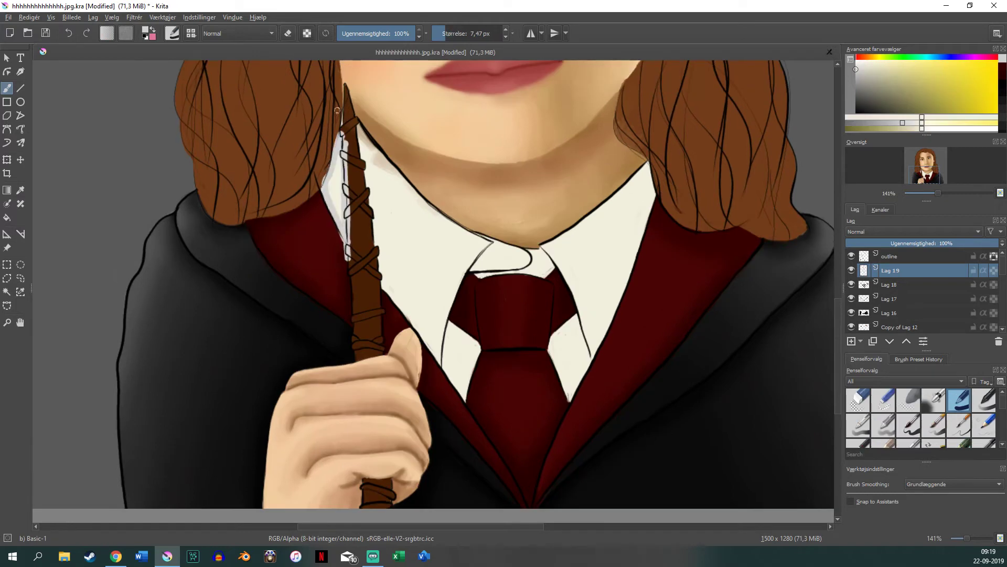
drag(482, 257, 546, 276)
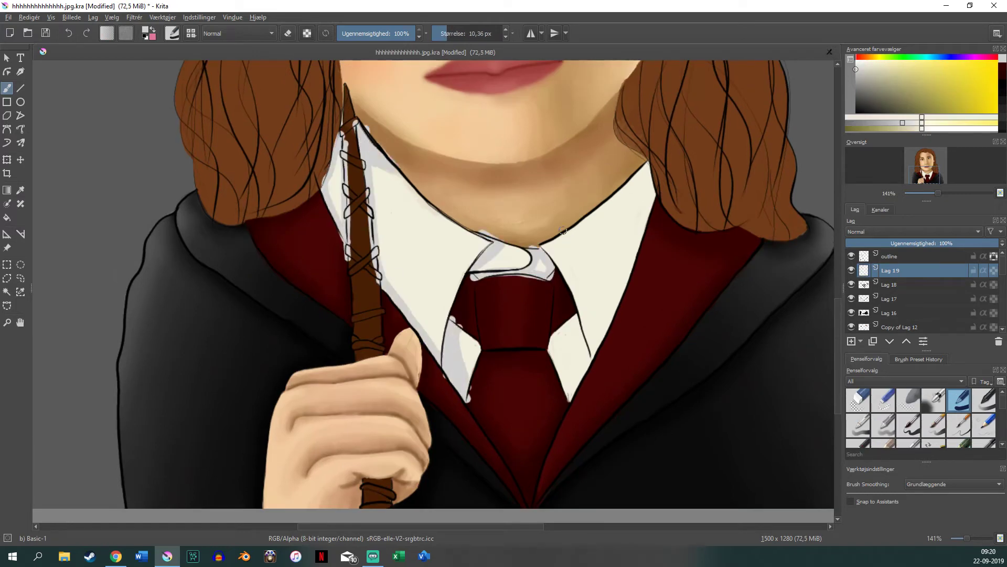
drag(577, 315, 572, 399)
drag(472, 330, 469, 375)
drag(592, 325, 572, 394)
drag(653, 162, 595, 340)
drag(385, 167, 434, 339)
drag(331, 157, 341, 196)
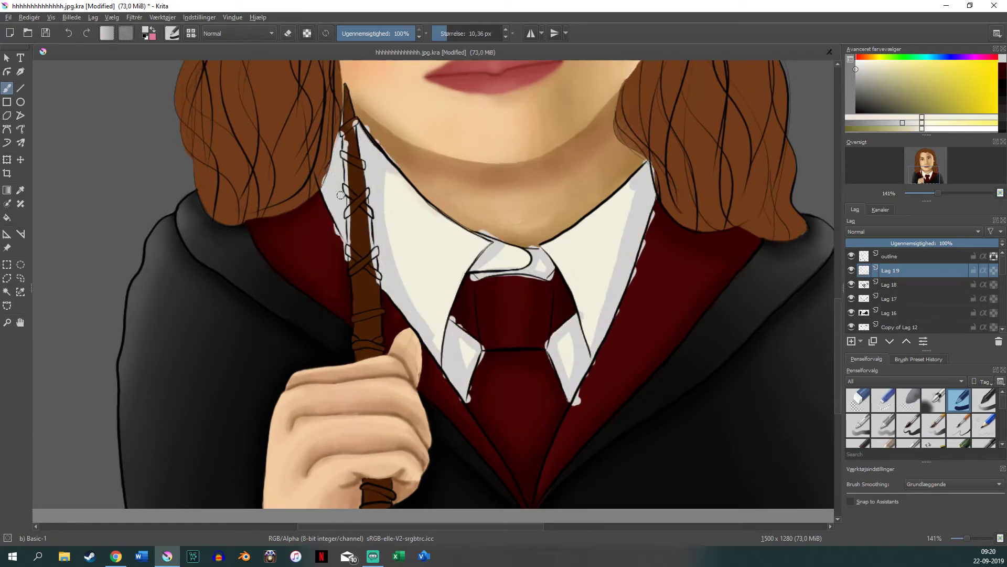
Blend the left collar's grey shading, then add more grey under the tie knot and along the collar edges.
key(slash)
drag(436, 205, 408, 295)
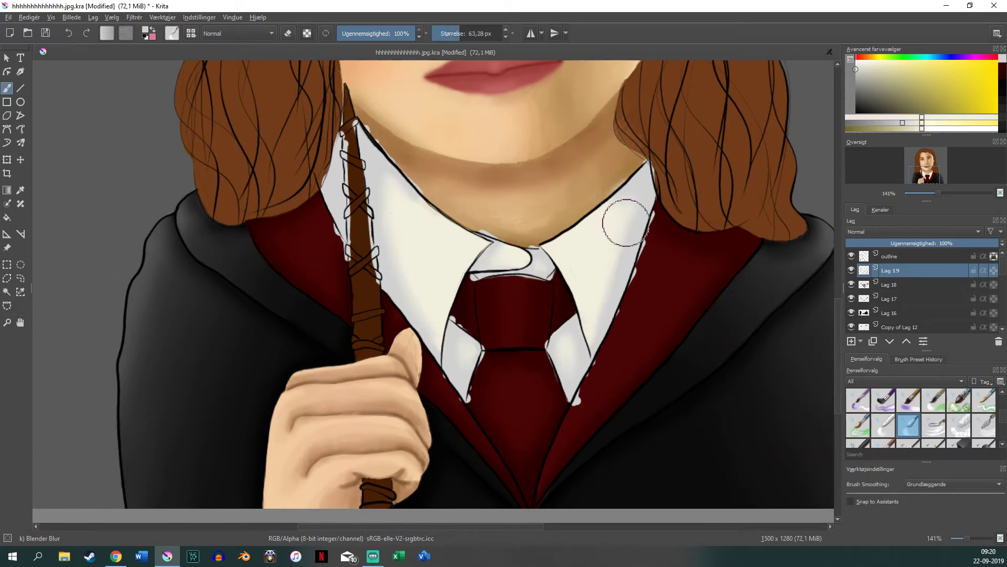
key(slash)
drag(580, 404, 568, 315)
drag(554, 281, 469, 277)
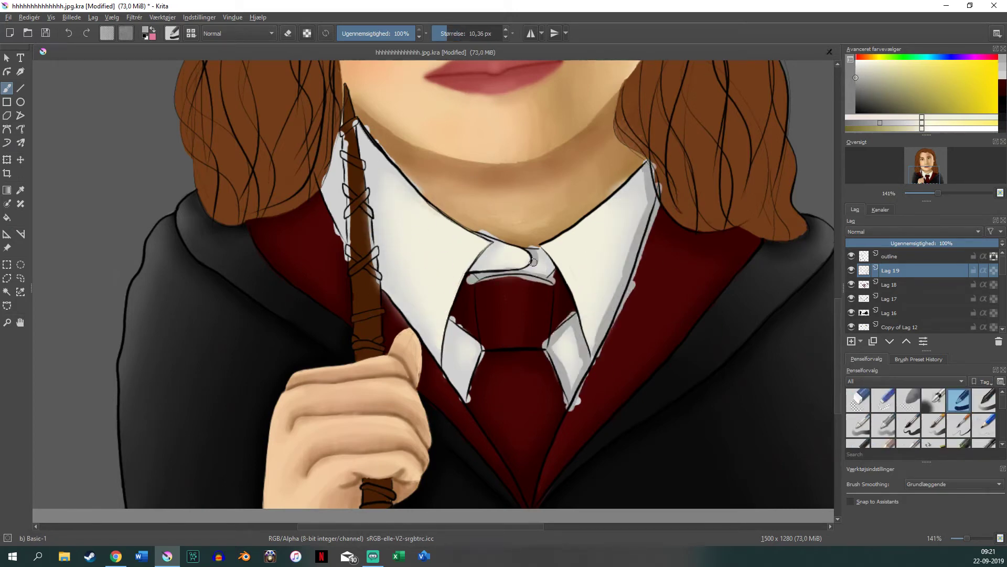
drag(530, 248, 556, 275)
drag(451, 321, 467, 401)
drag(342, 123, 353, 273)
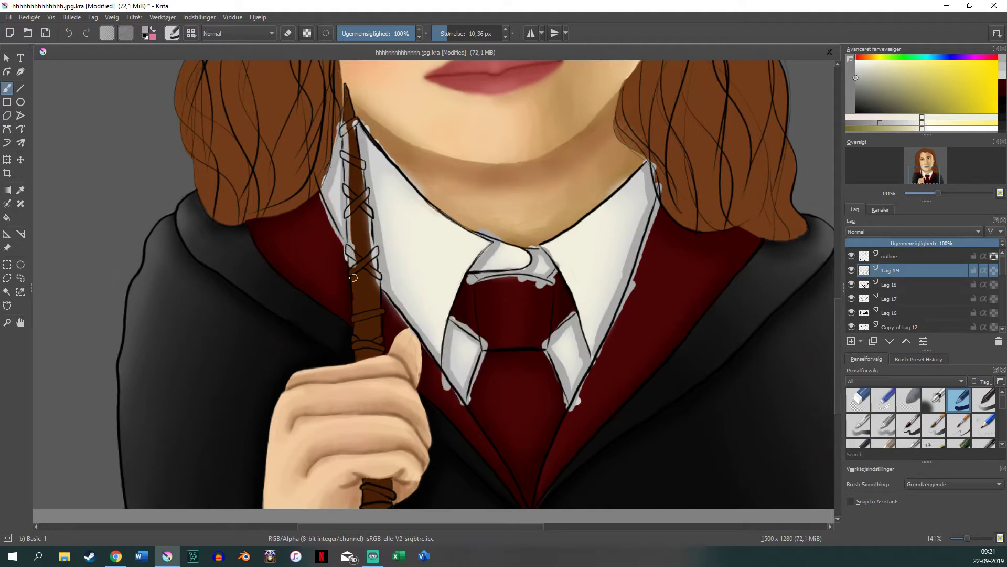
Blend the grey shading on the right collar tip and along the right collar edge.
key(slash)
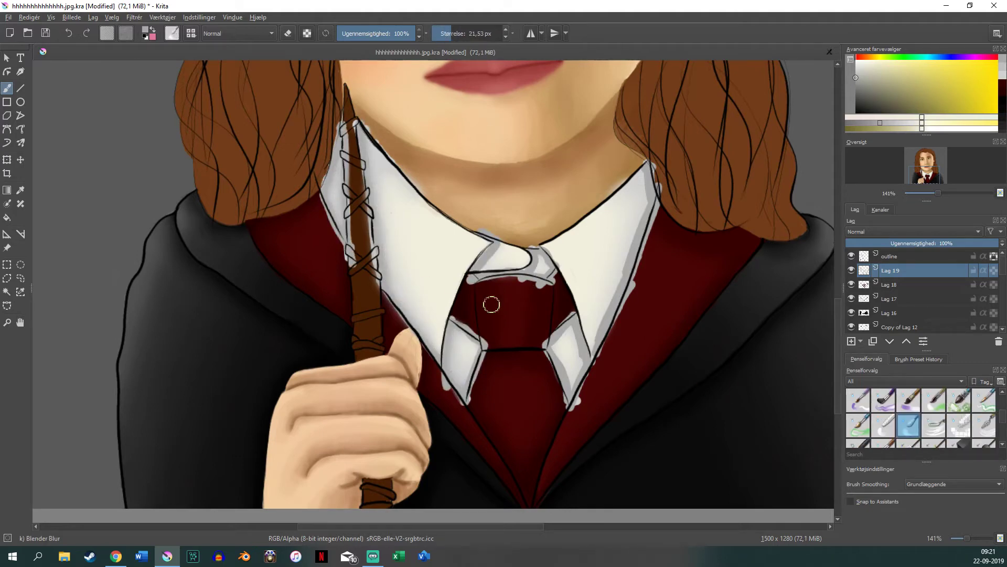
drag(562, 323, 585, 399)
drag(596, 341, 650, 175)
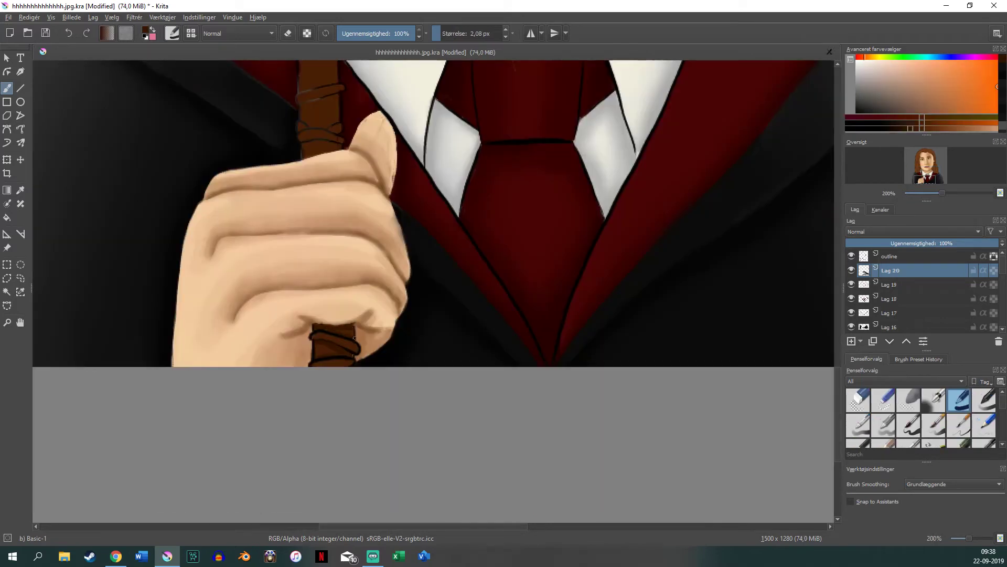
scroll(355, 338, up, 5)
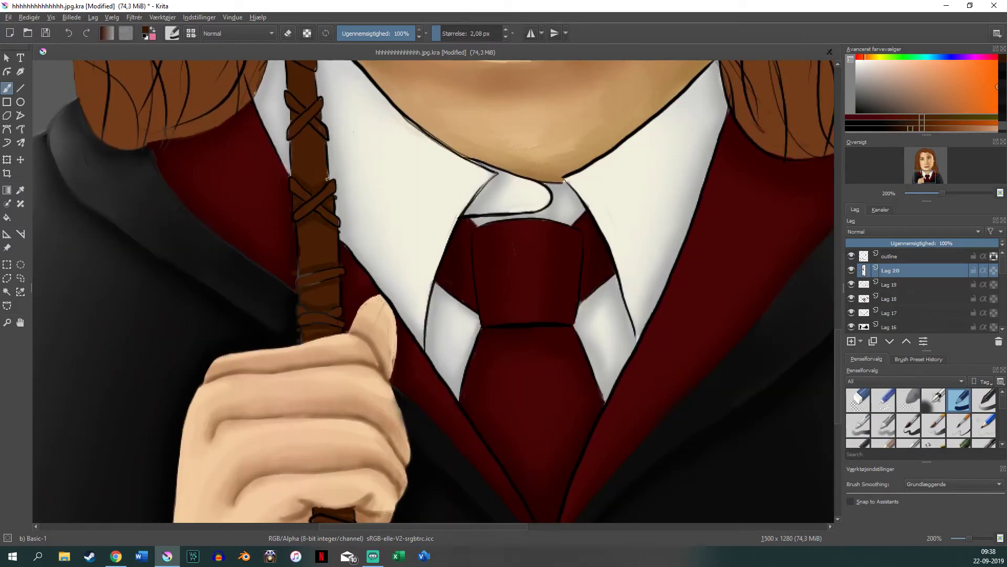
Sample the cream collar colour and cover the black line on the left collar edge up to the braid.
scroll(330, 146, up, 5)
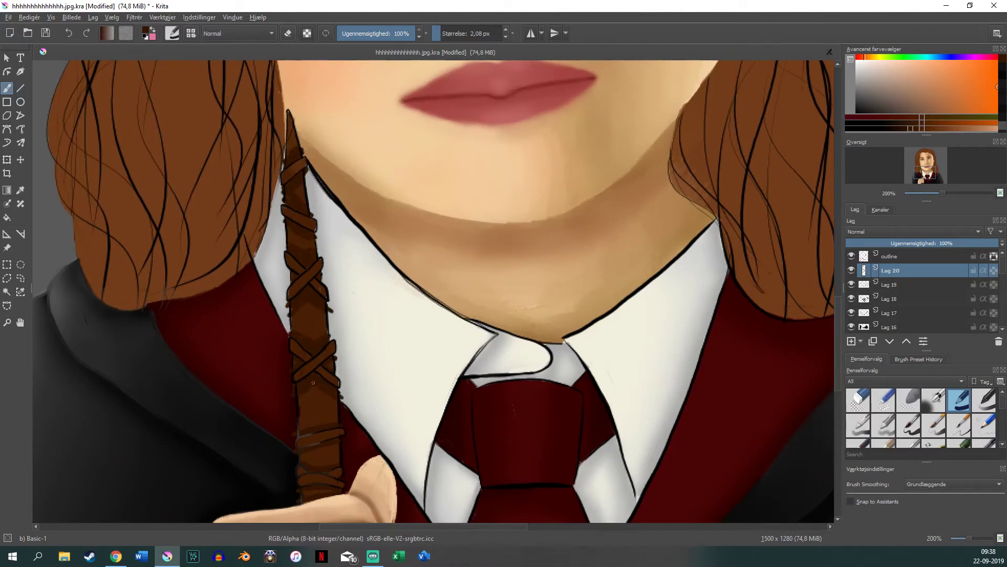
scroll(396, 401, down, 5)
scroll(344, 268, down, 5)
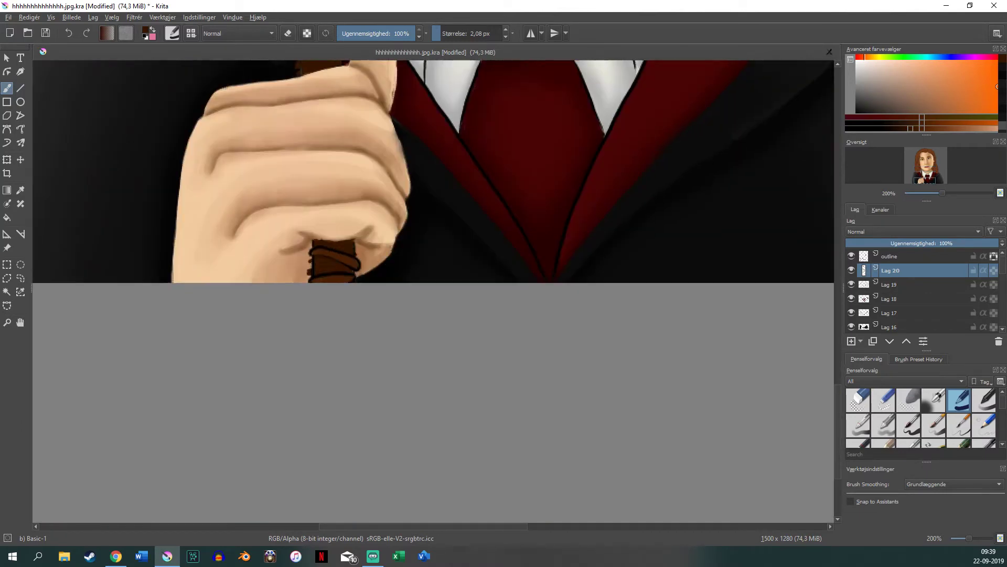
scroll(319, 244, up, 5)
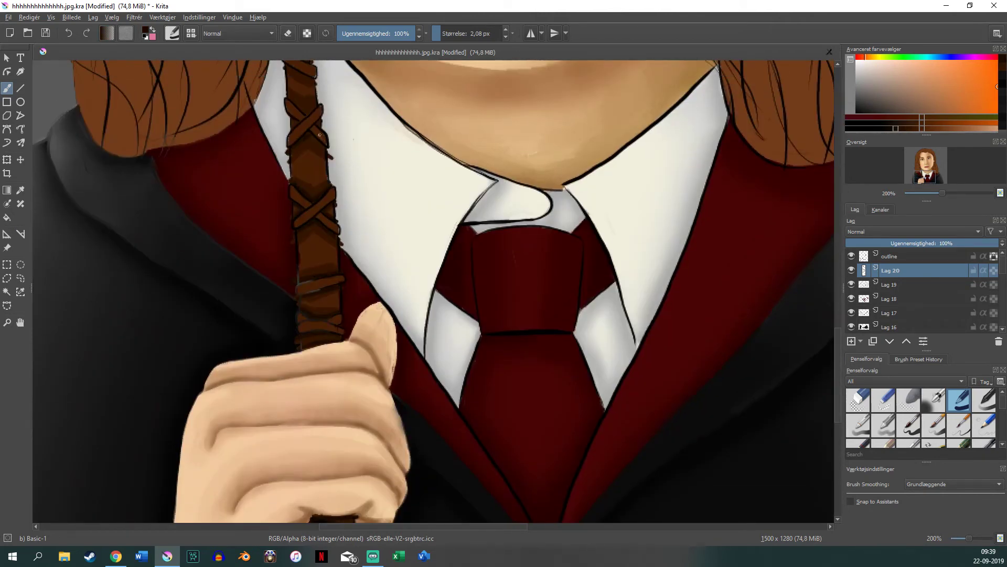
scroll(297, 282, up, 4)
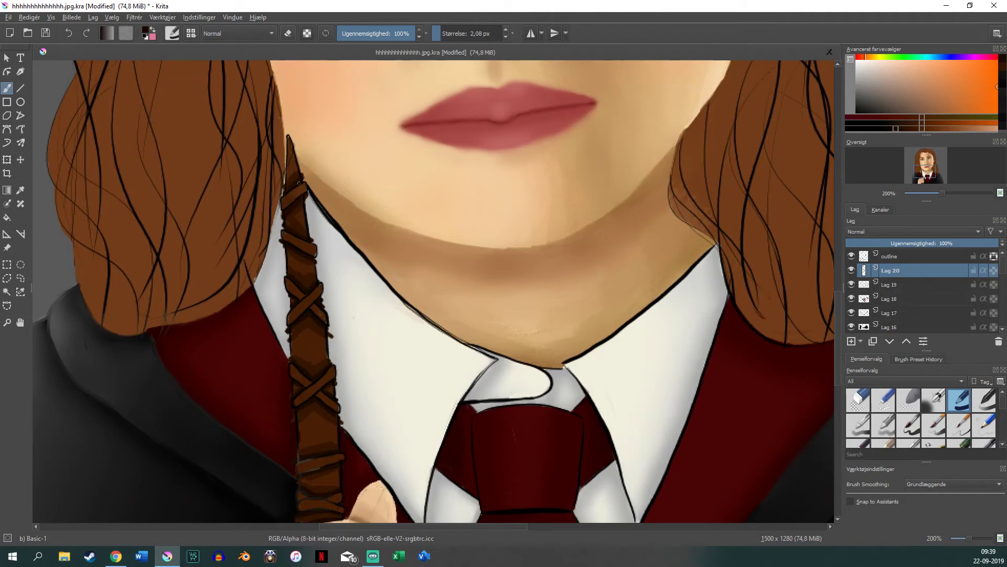
key(slash)
scroll(302, 236, down, 8)
scroll(306, 291, up, 4)
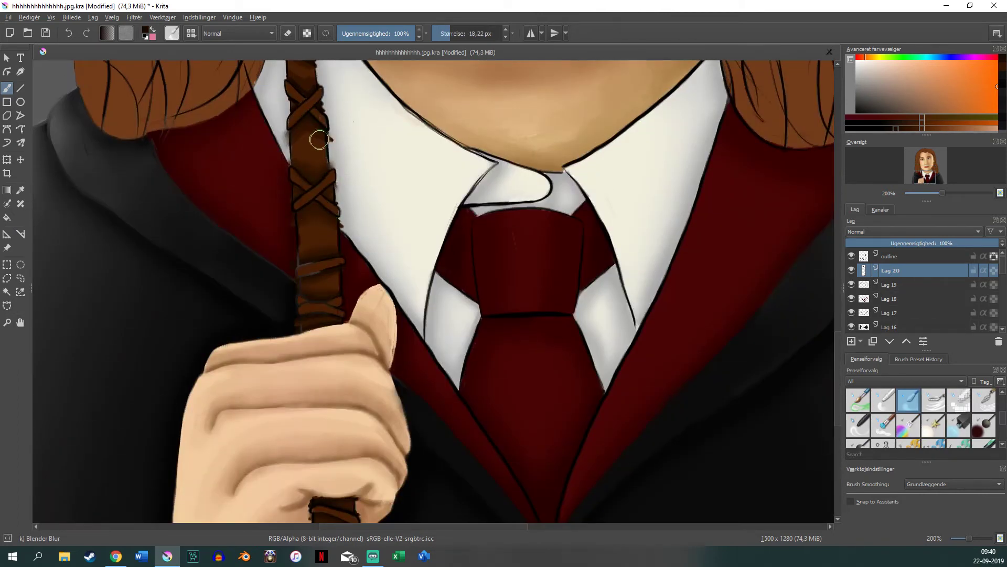
scroll(337, 383, up, 3)
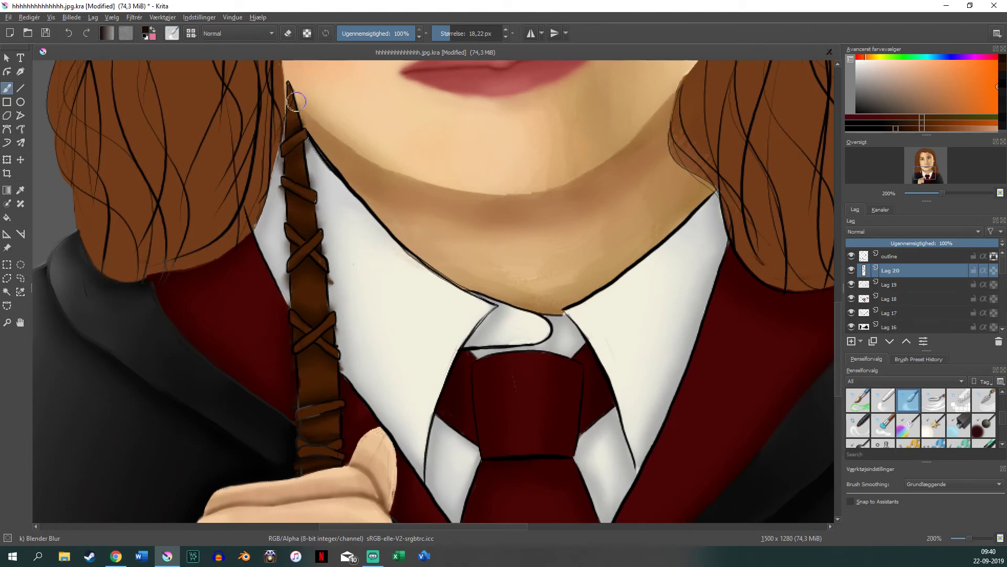
scroll(267, 197, up, 3)
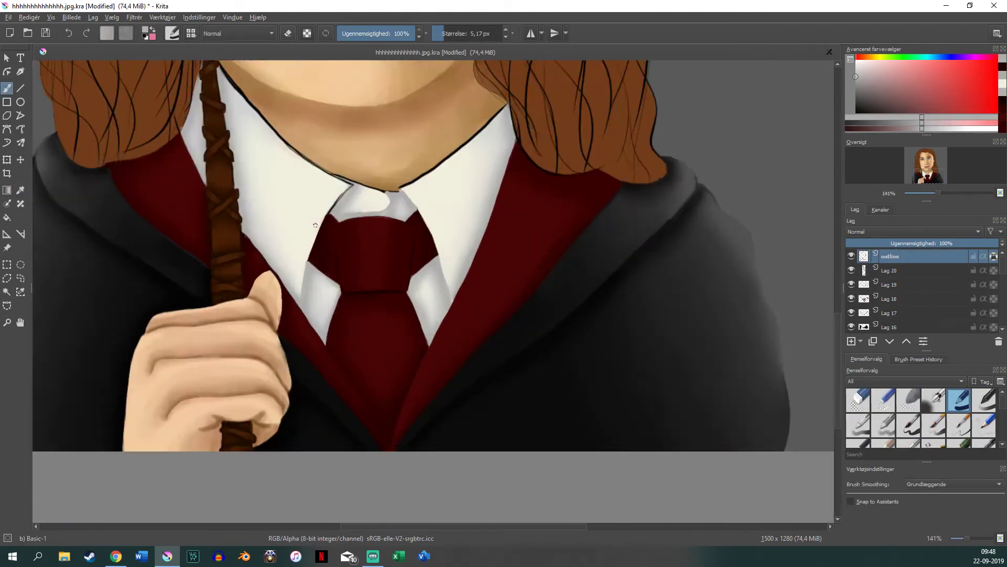
ctrl+click(236, 221)
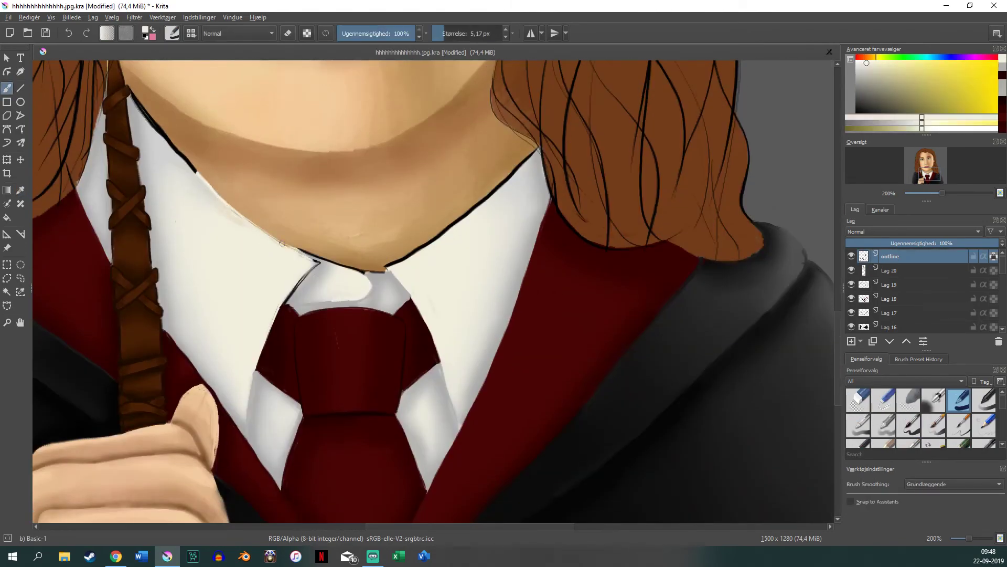
drag(294, 247, 202, 178)
drag(241, 219, 135, 94)
Paint sampled cream over the black outlines on the right collar edge and the collar's top-right.
ctrl+click(135, 94)
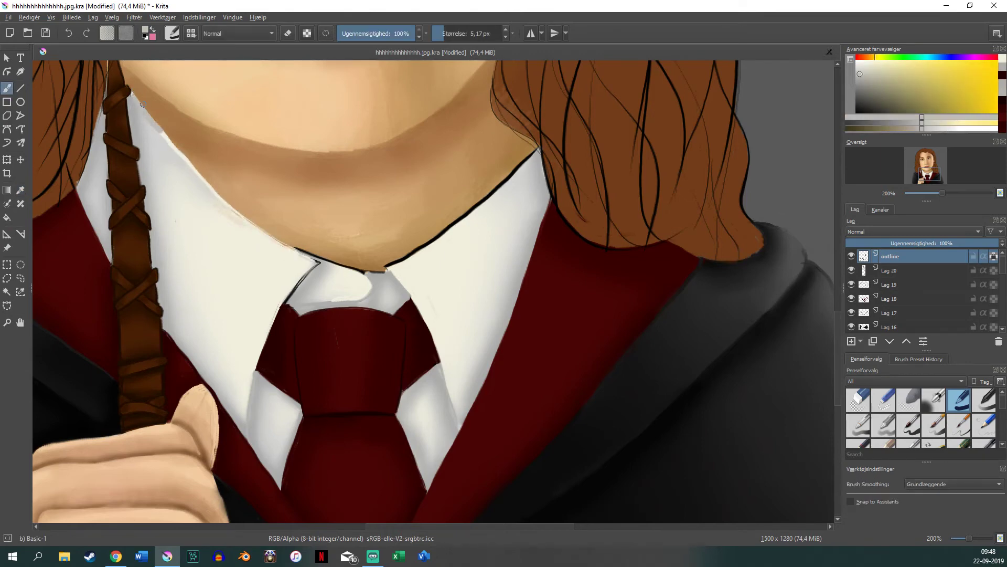
ctrl+click(420, 247)
drag(485, 199, 388, 267)
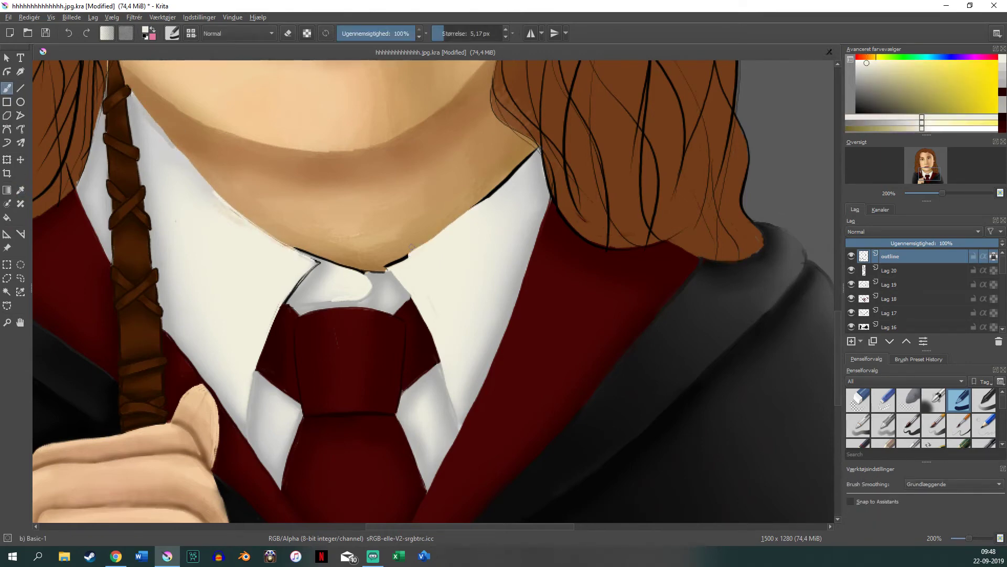
key(b)
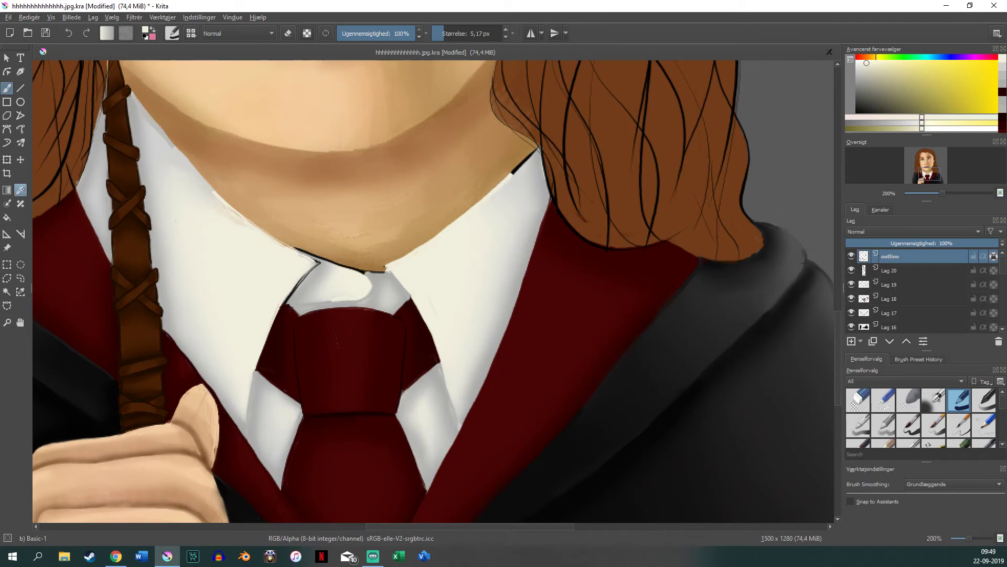
ctrl+click(525, 178)
drag(539, 148, 512, 175)
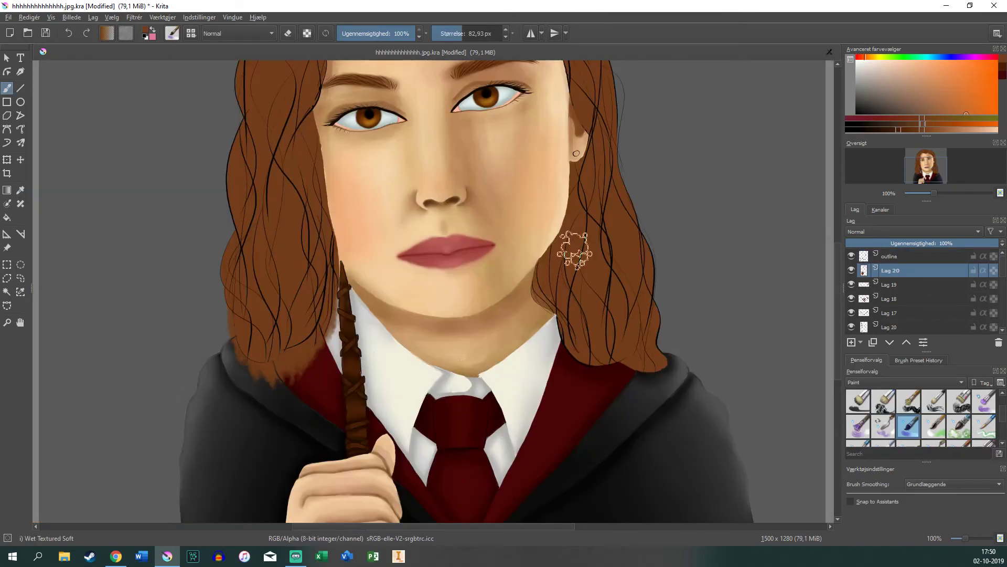
Hide the outline layer and brush a soft dark shadow on the background beside the hair.
click(851, 256)
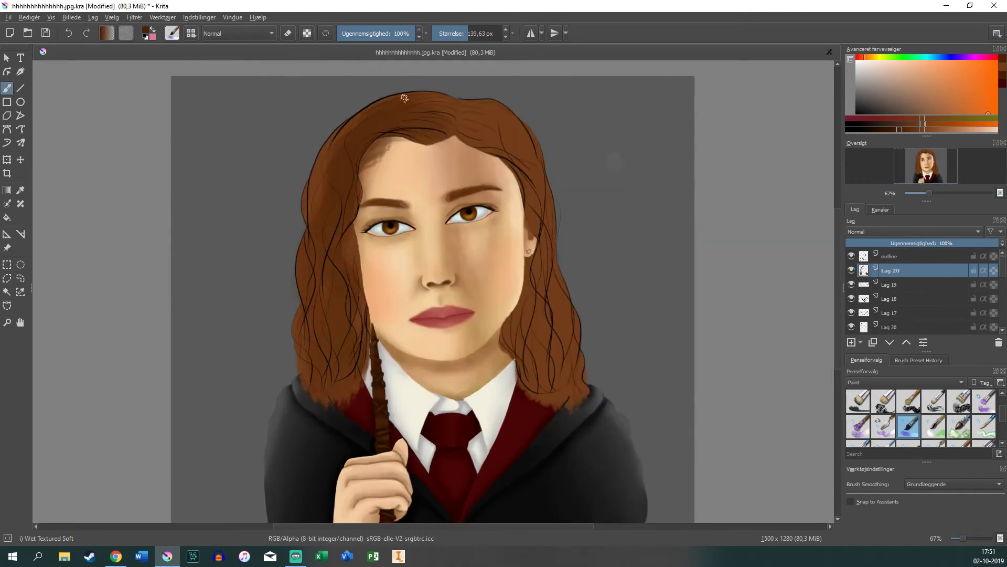
drag(507, 158, 574, 398)
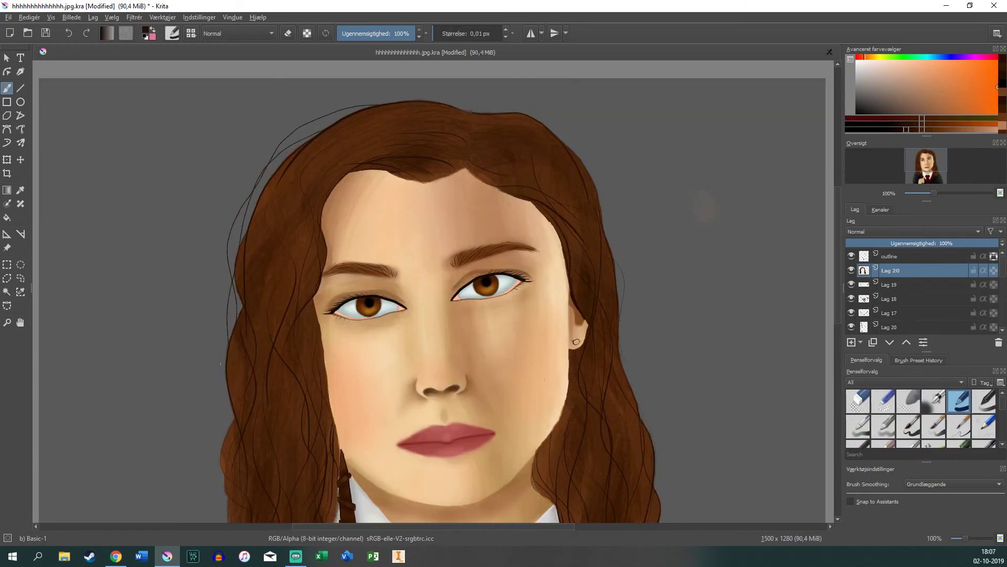
scroll(834, 272, down, 3)
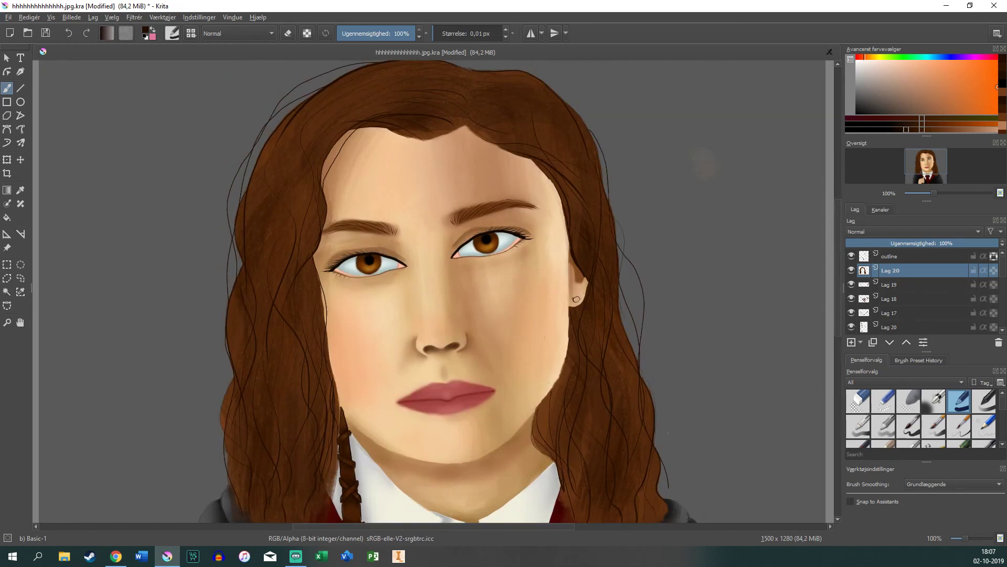
scroll(432, 291, up, 2)
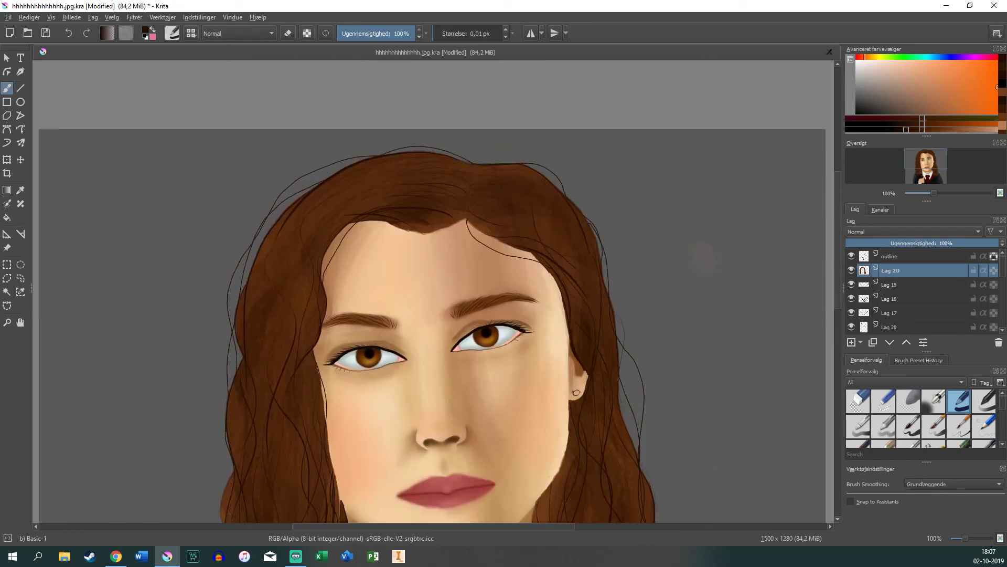